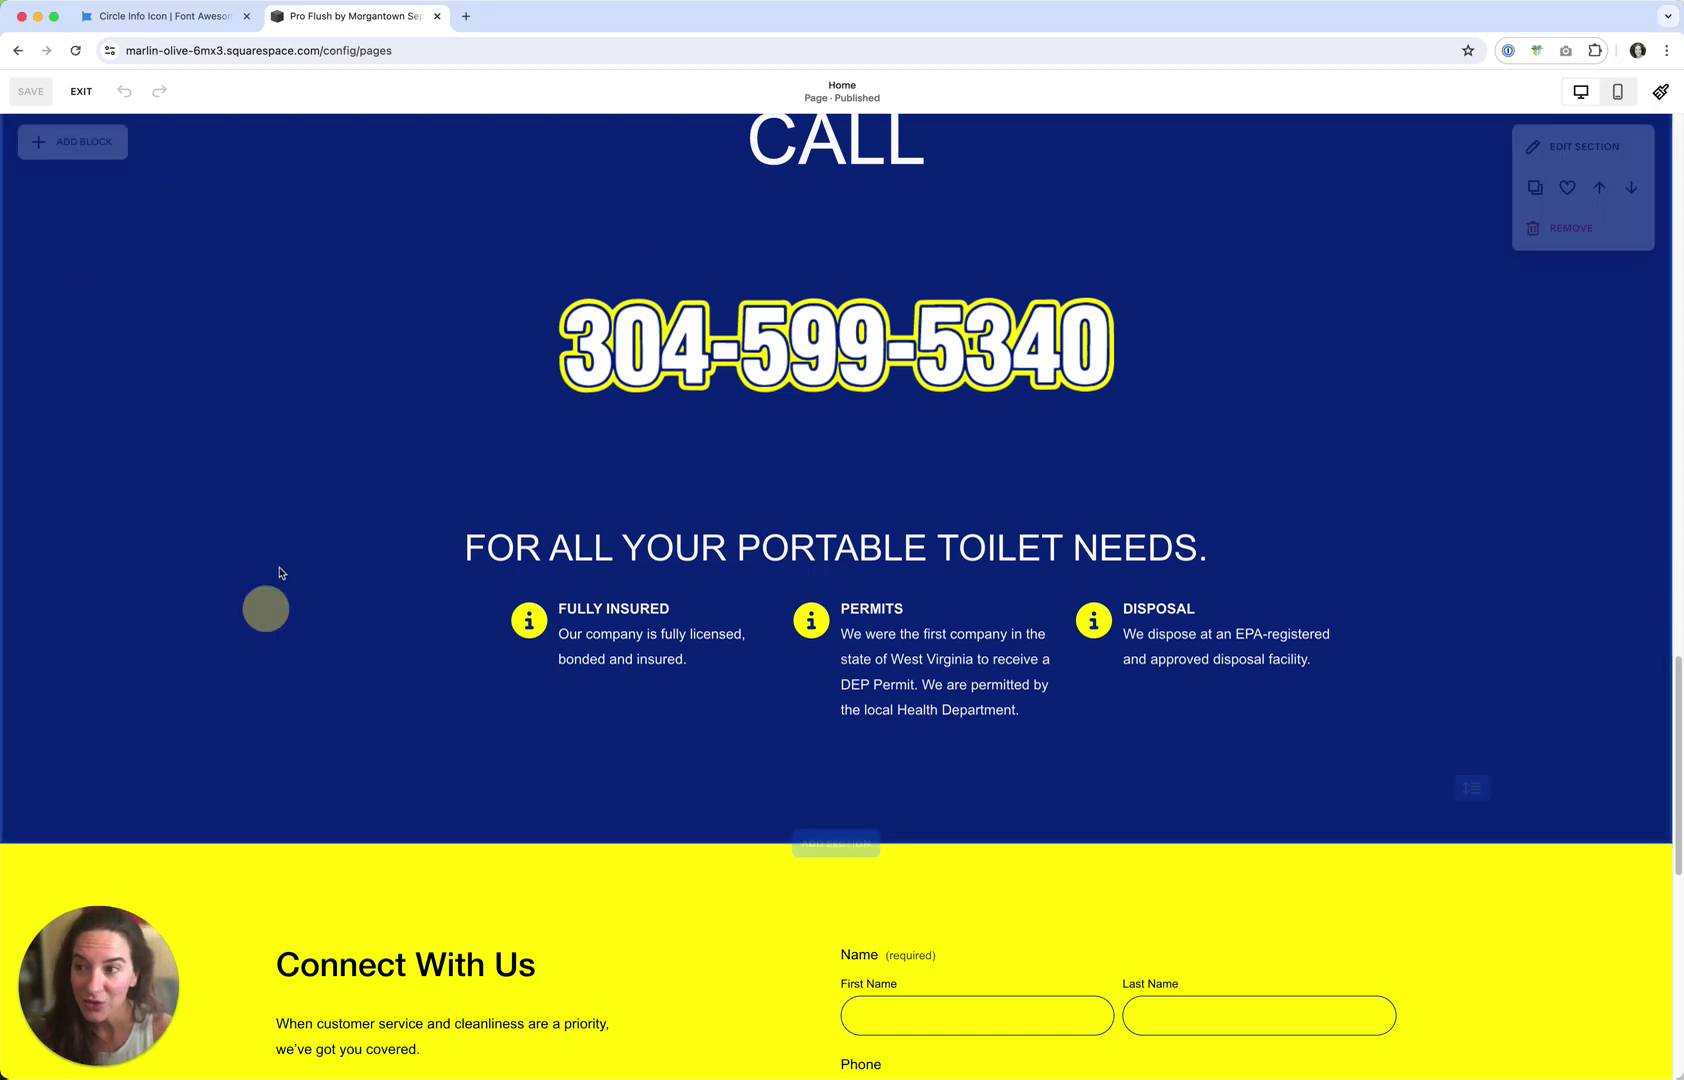
# Open the block picker from ADD BLOCK in the dark blue call section
pyautogui.click(88, 152)
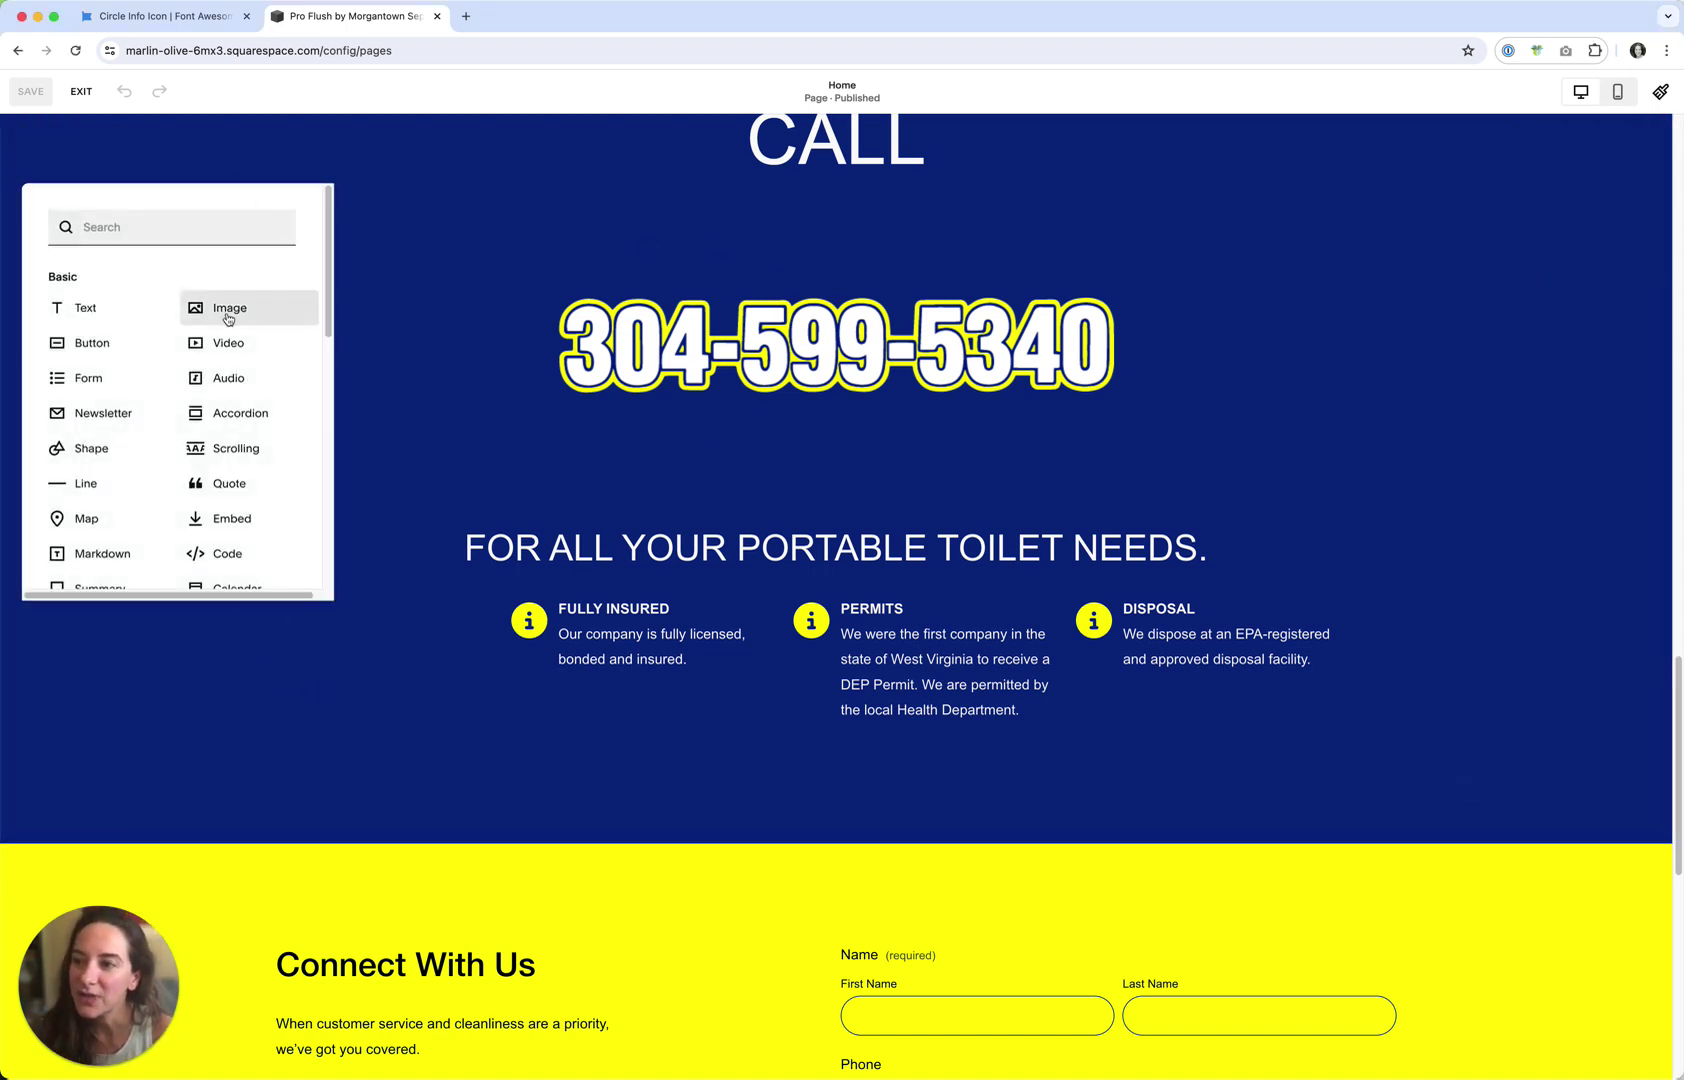
# Place an image block at the call section's top left and choose to upload a file
pyautogui.moveTo(230, 309); pyautogui.dragTo(411, 266)
pyautogui.click(411, 265)
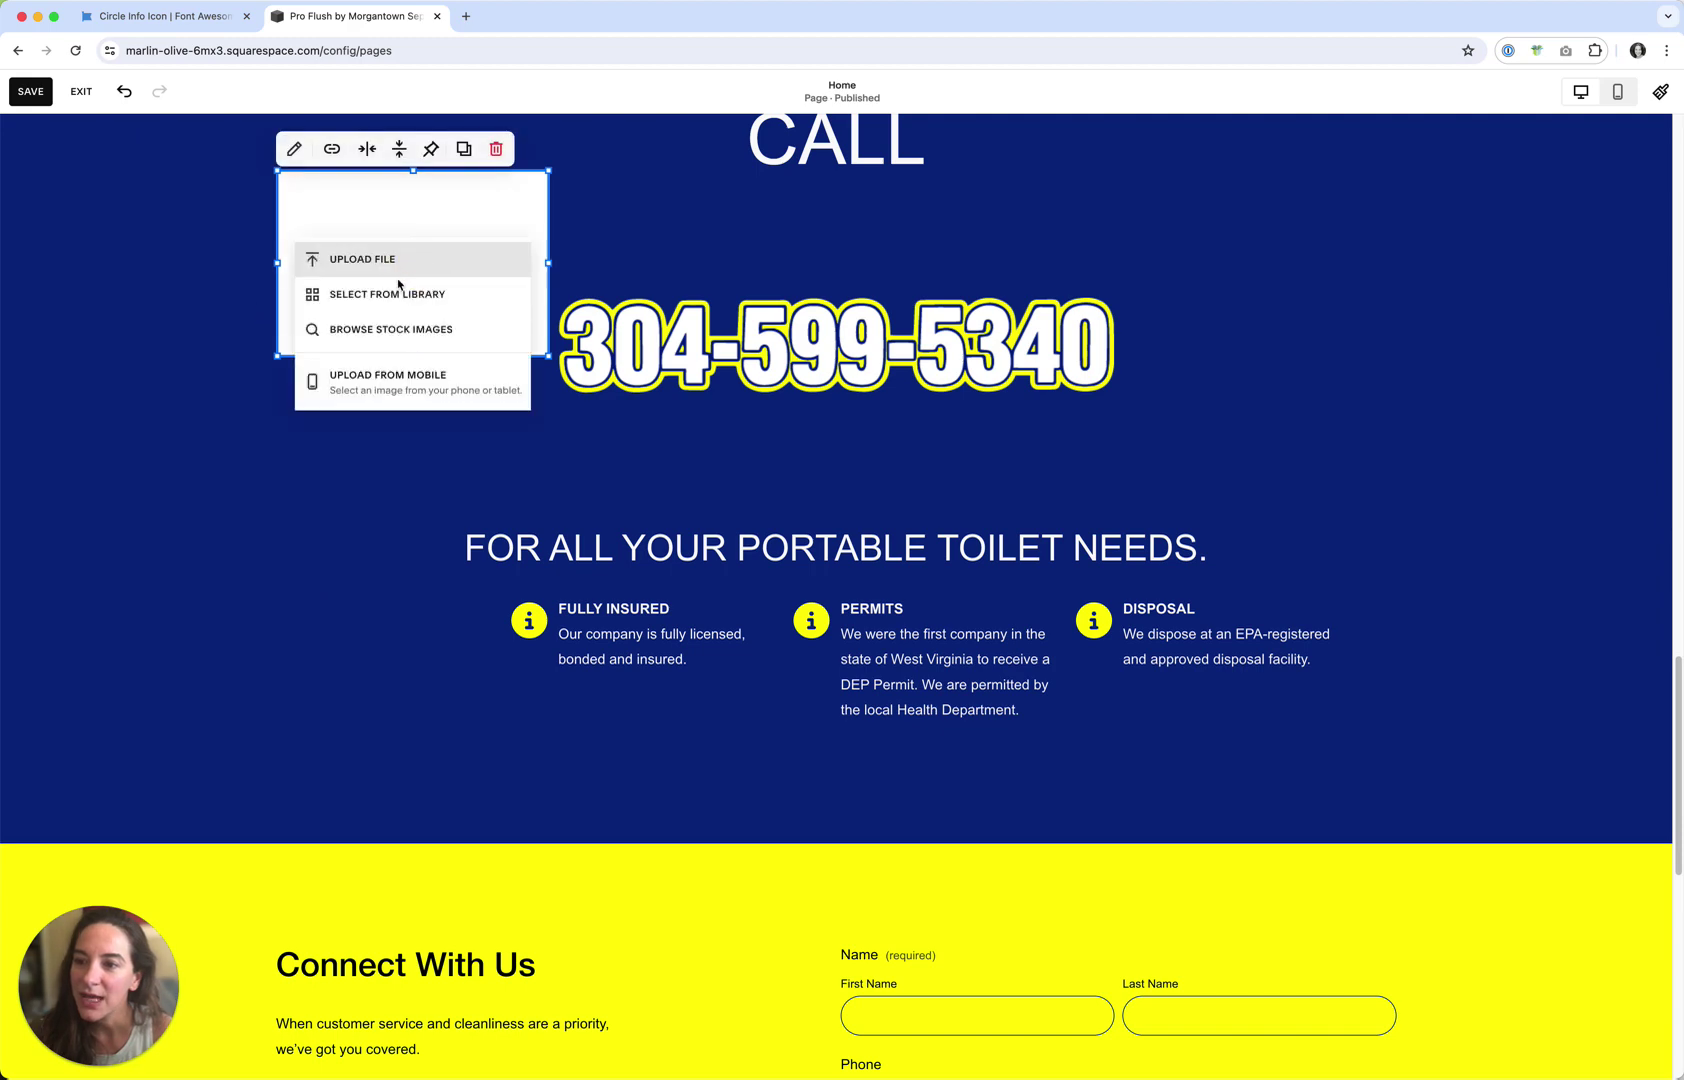
pyautogui.click(374, 262)
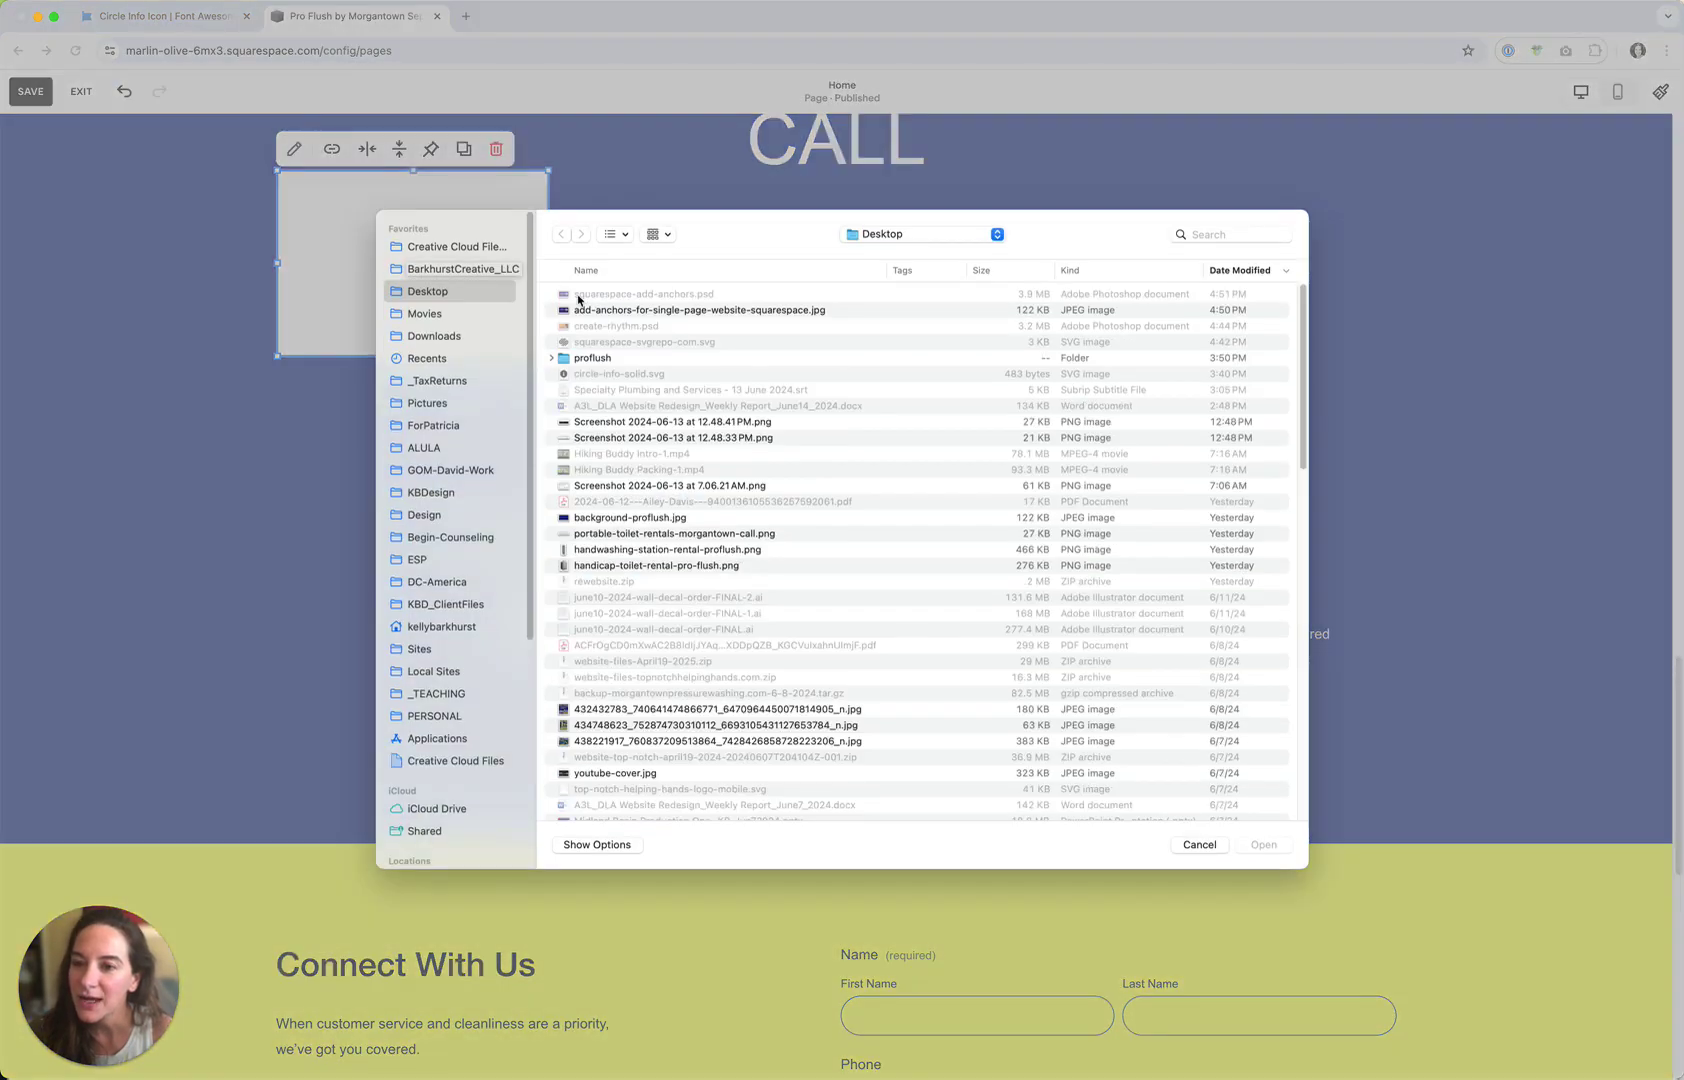
# Upload circle-info-solid.svg with All Files format allowed, then dismiss the unsupported-file error
pyautogui.click(597, 845)
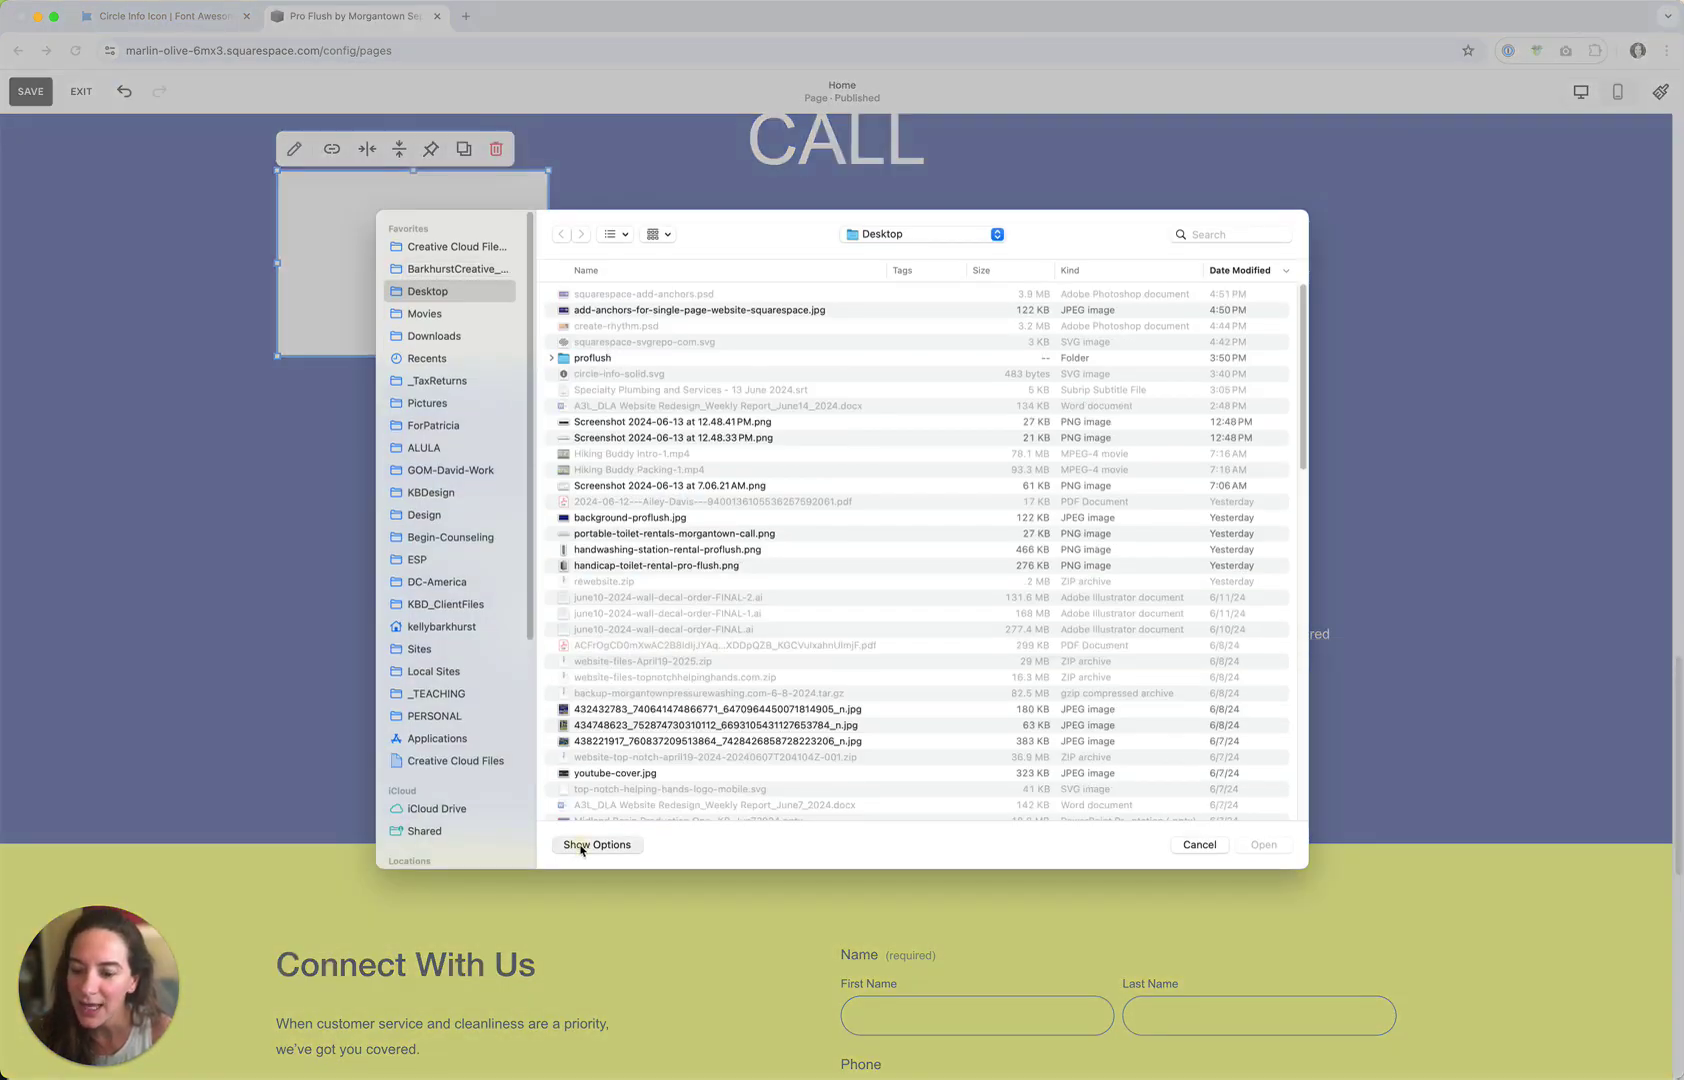
pyautogui.click(955, 805)
pyautogui.click(930, 822)
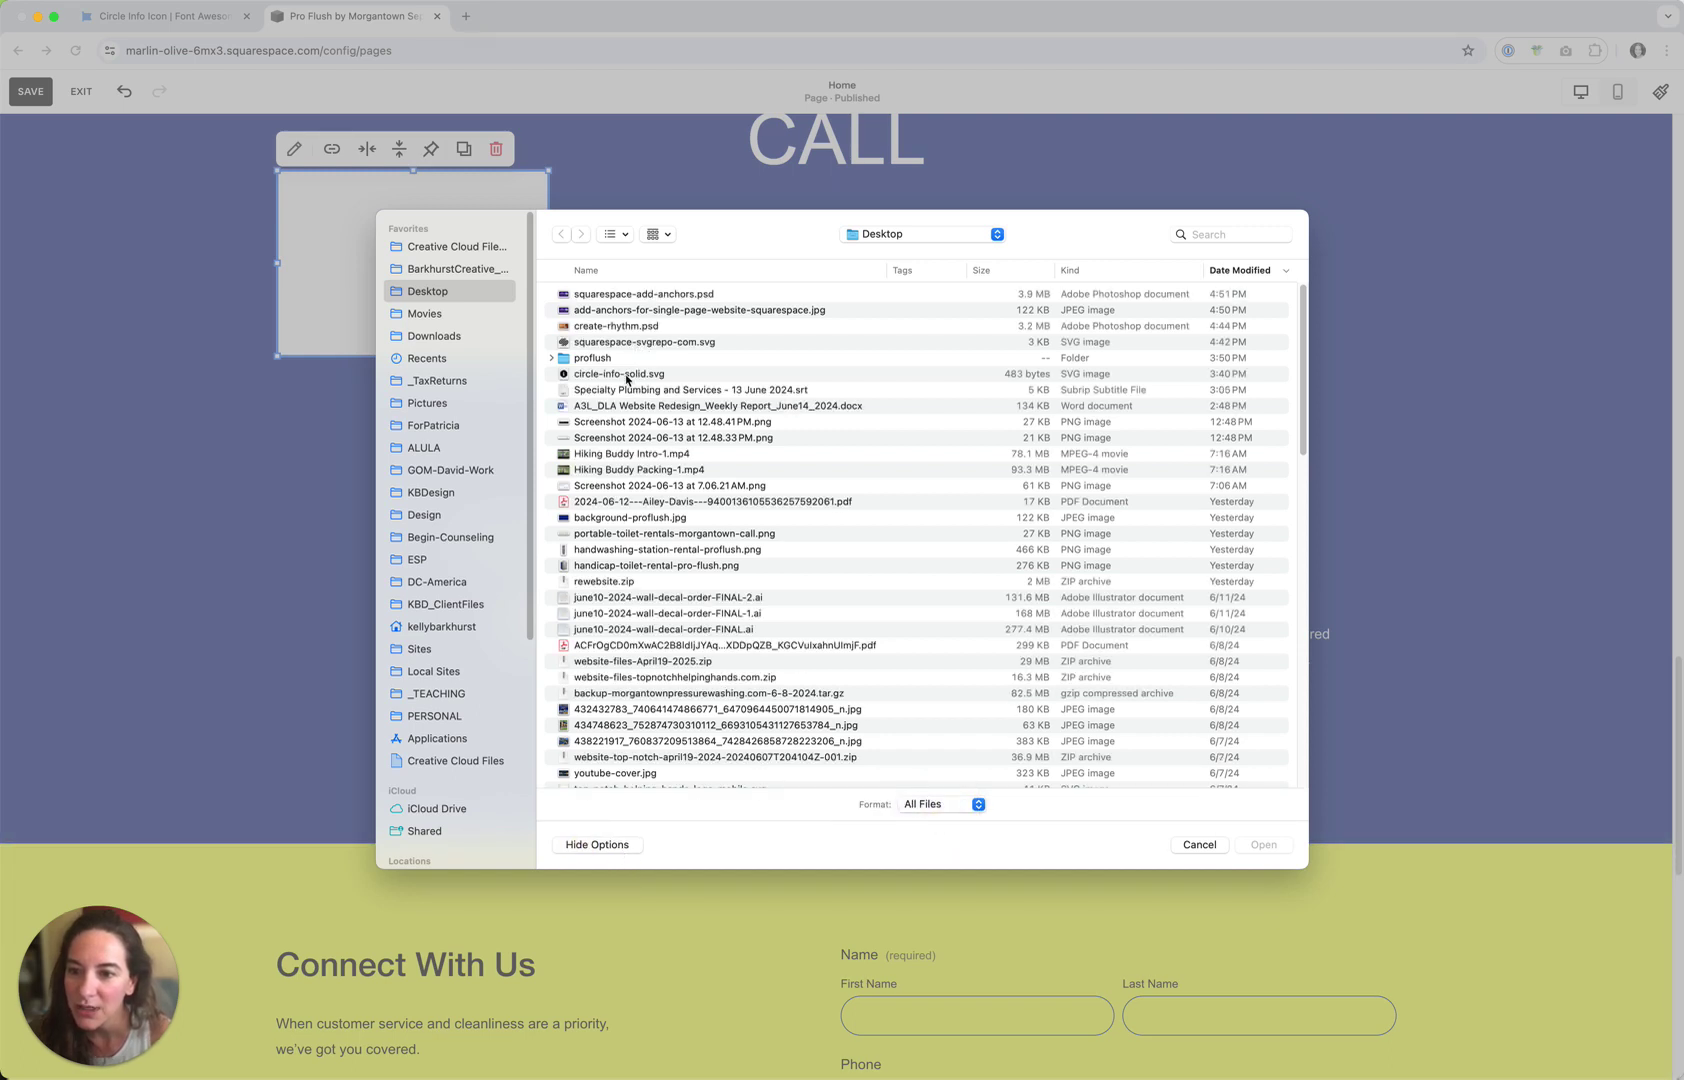
pyautogui.click(628, 374)
pyautogui.click(1276, 846)
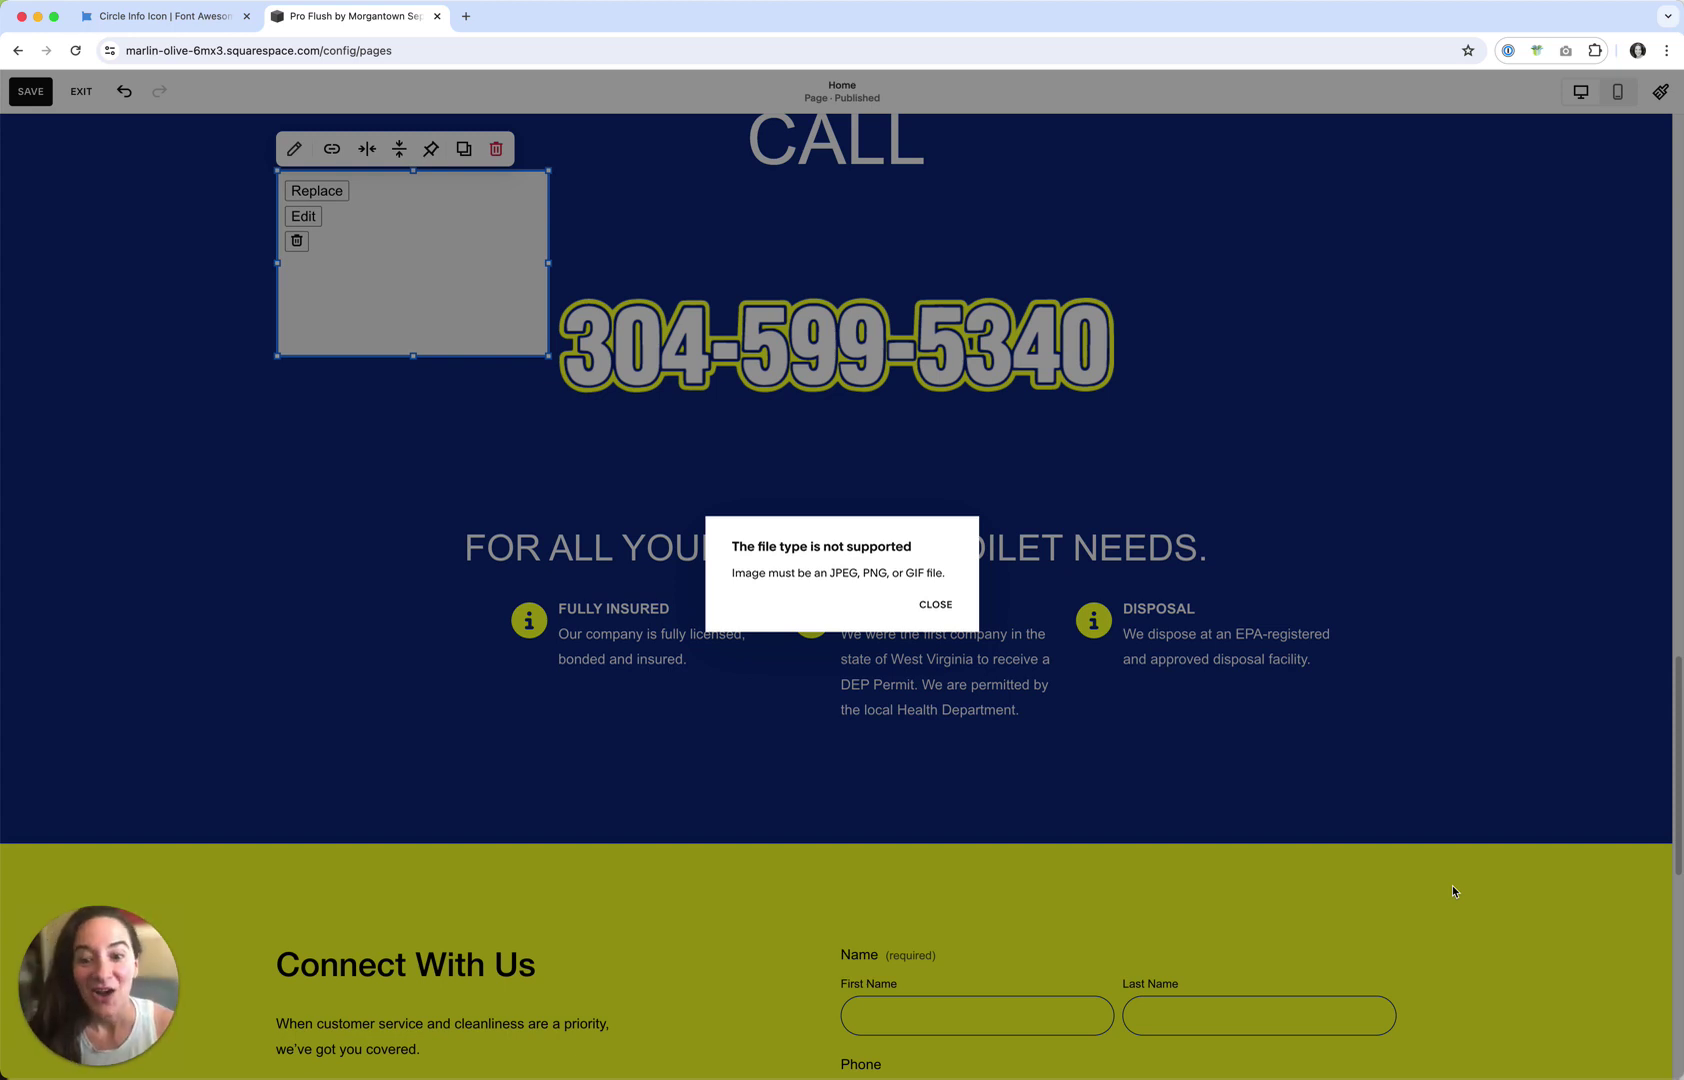
pyautogui.click(936, 604)
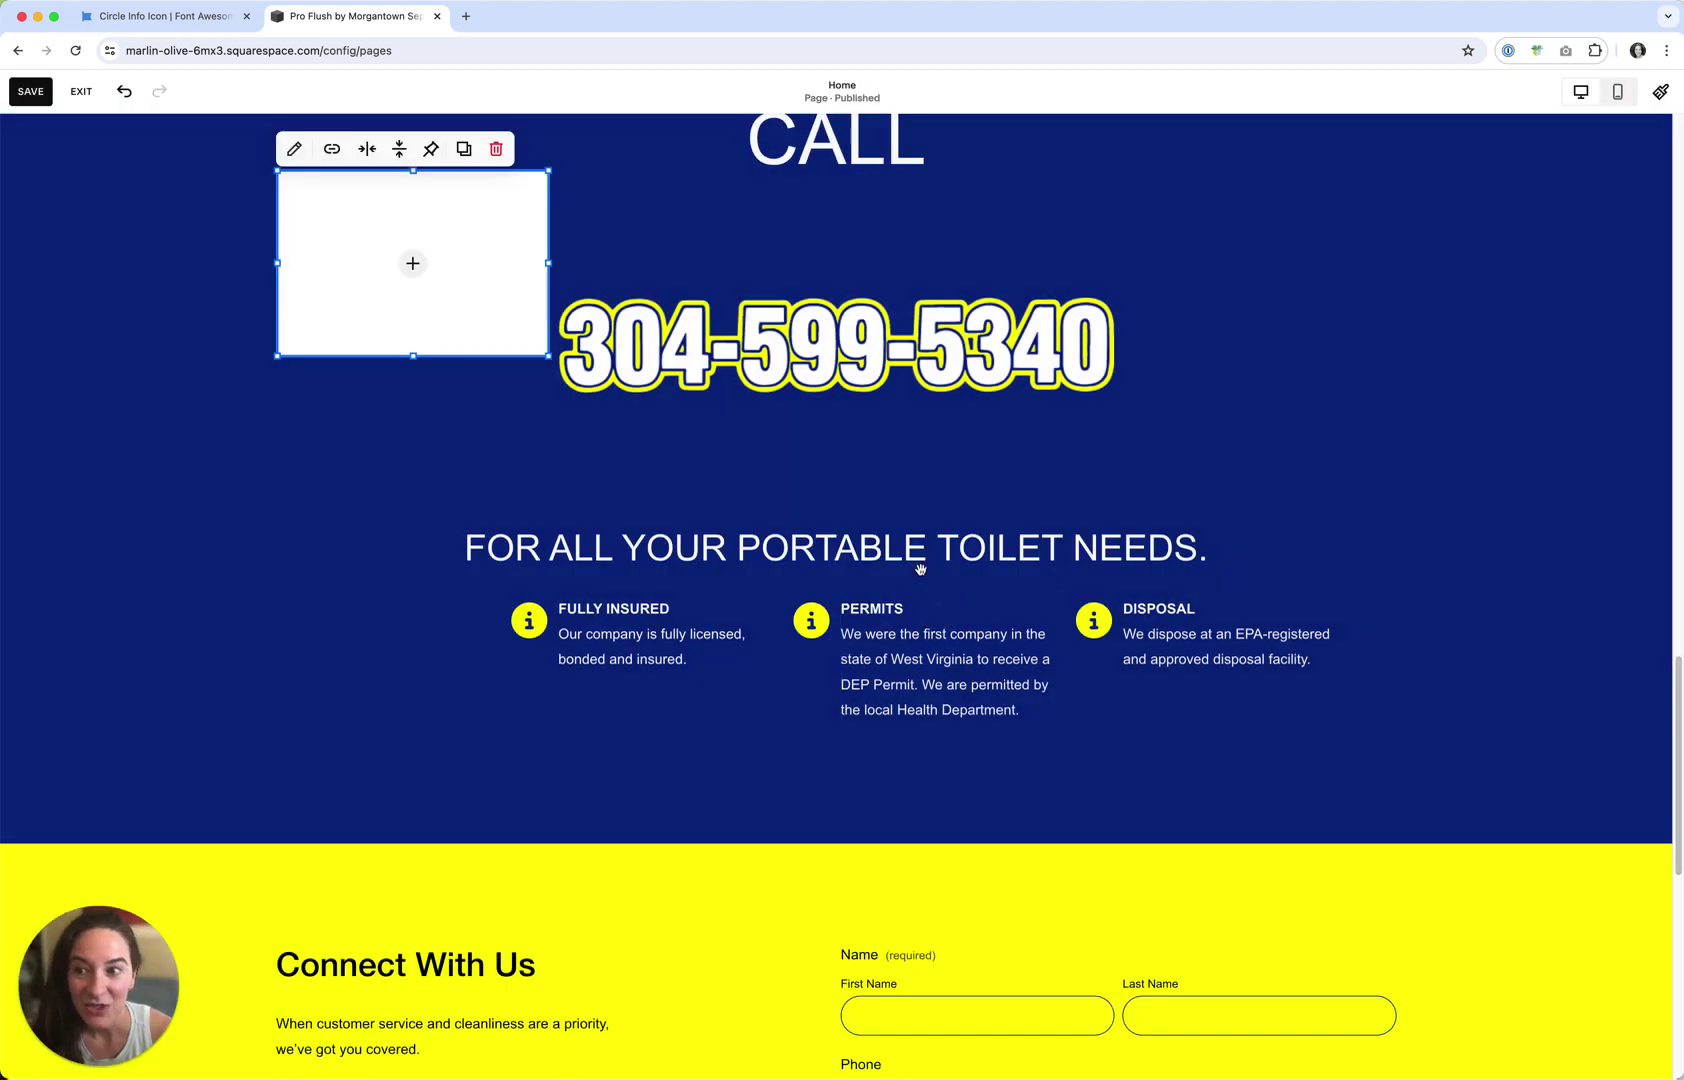
# Replace the empty image block with a code block at the section's top left
pyautogui.click(496, 149)
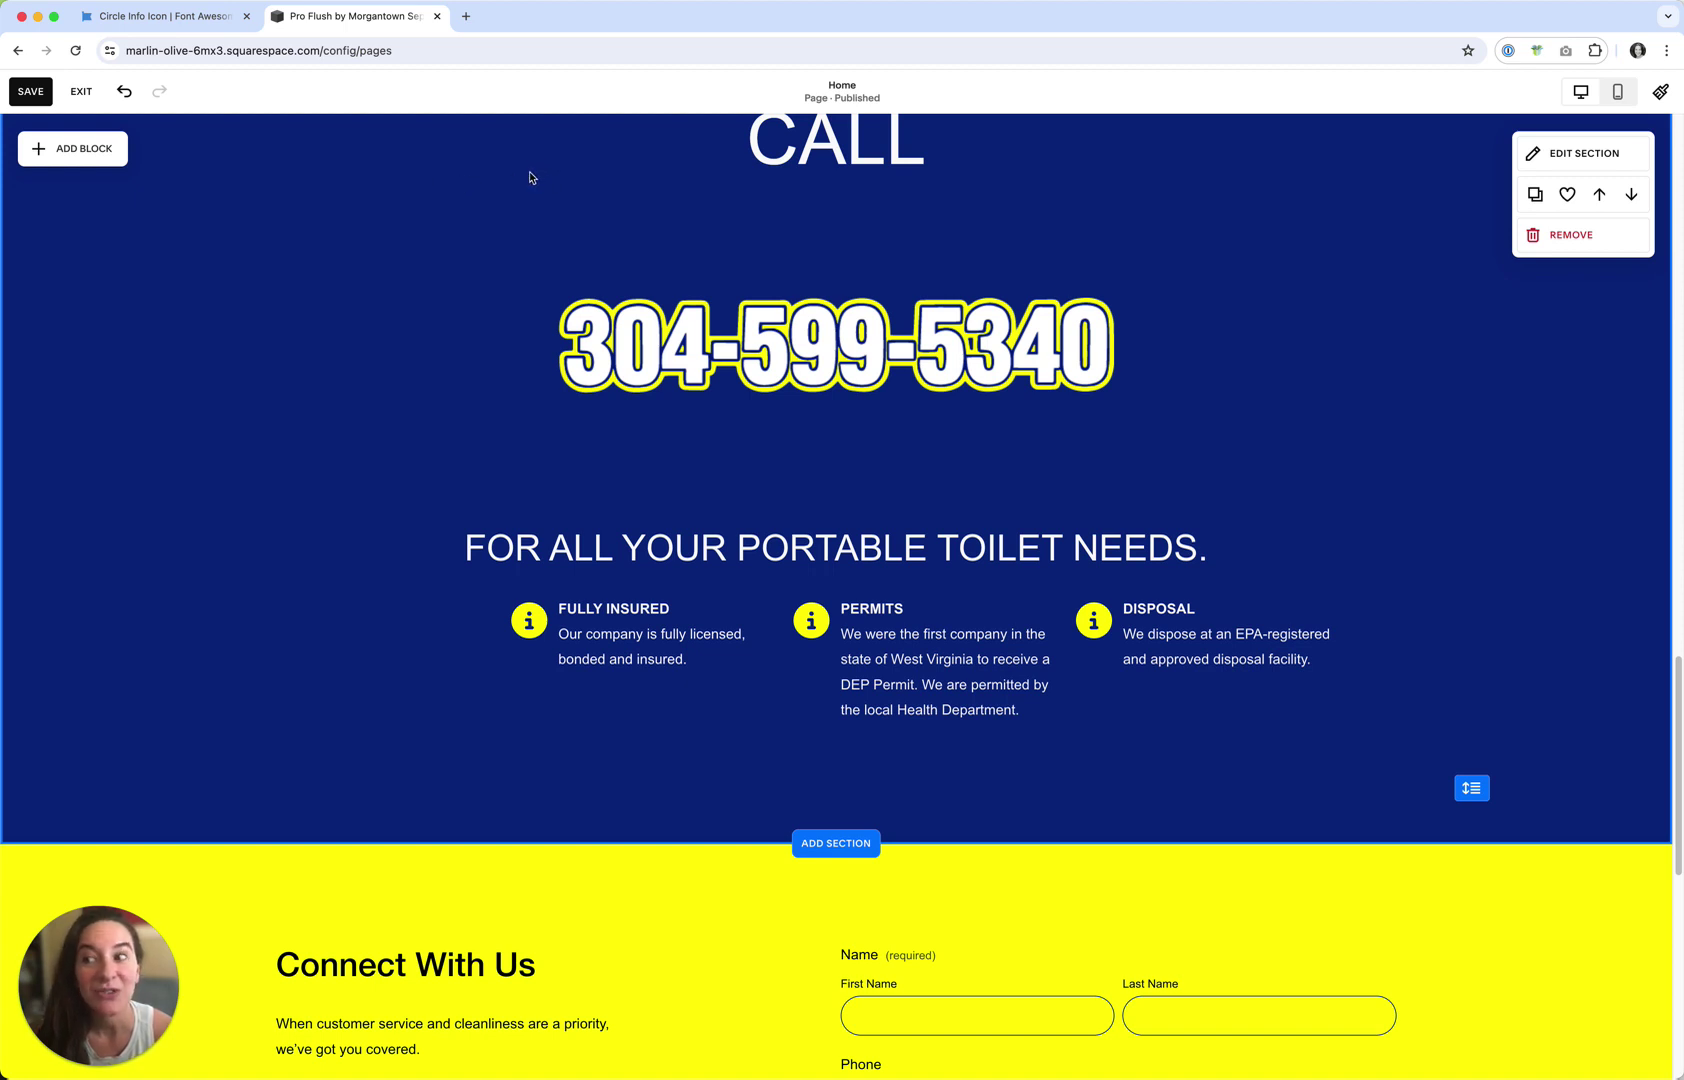
pyautogui.click(98, 150)
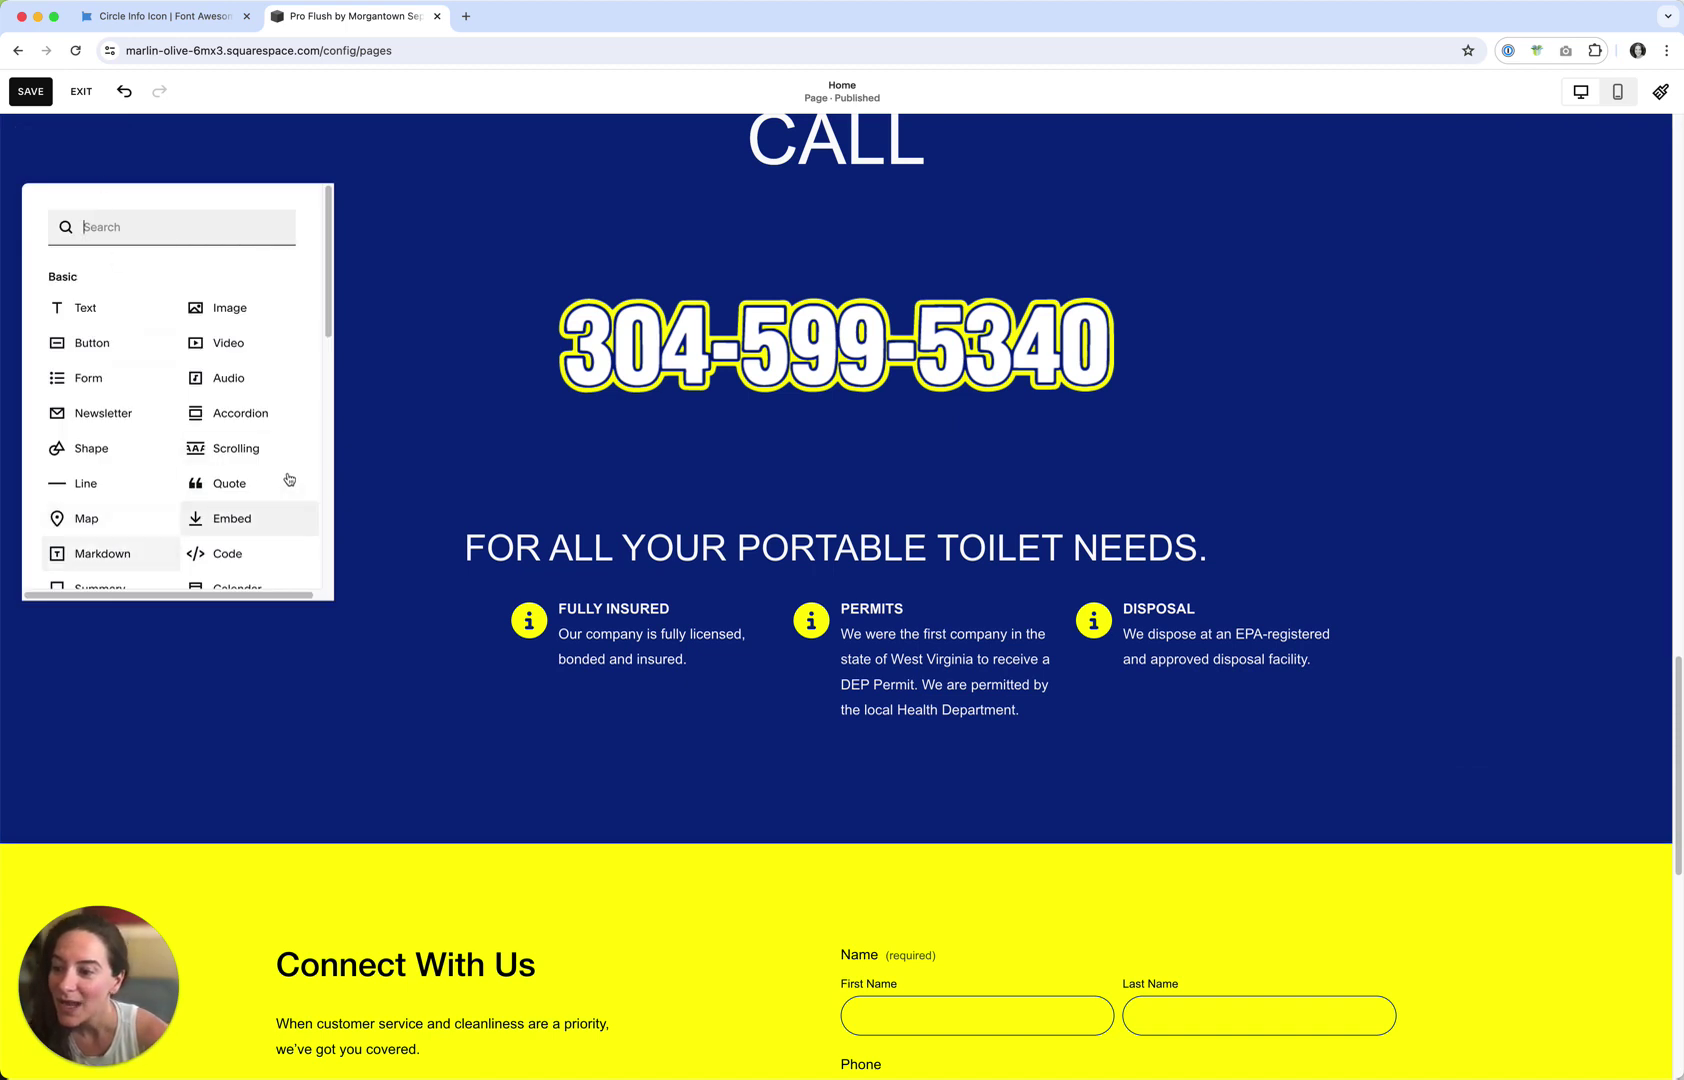
pyautogui.moveTo(218, 553); pyautogui.dragTo(335, 313)
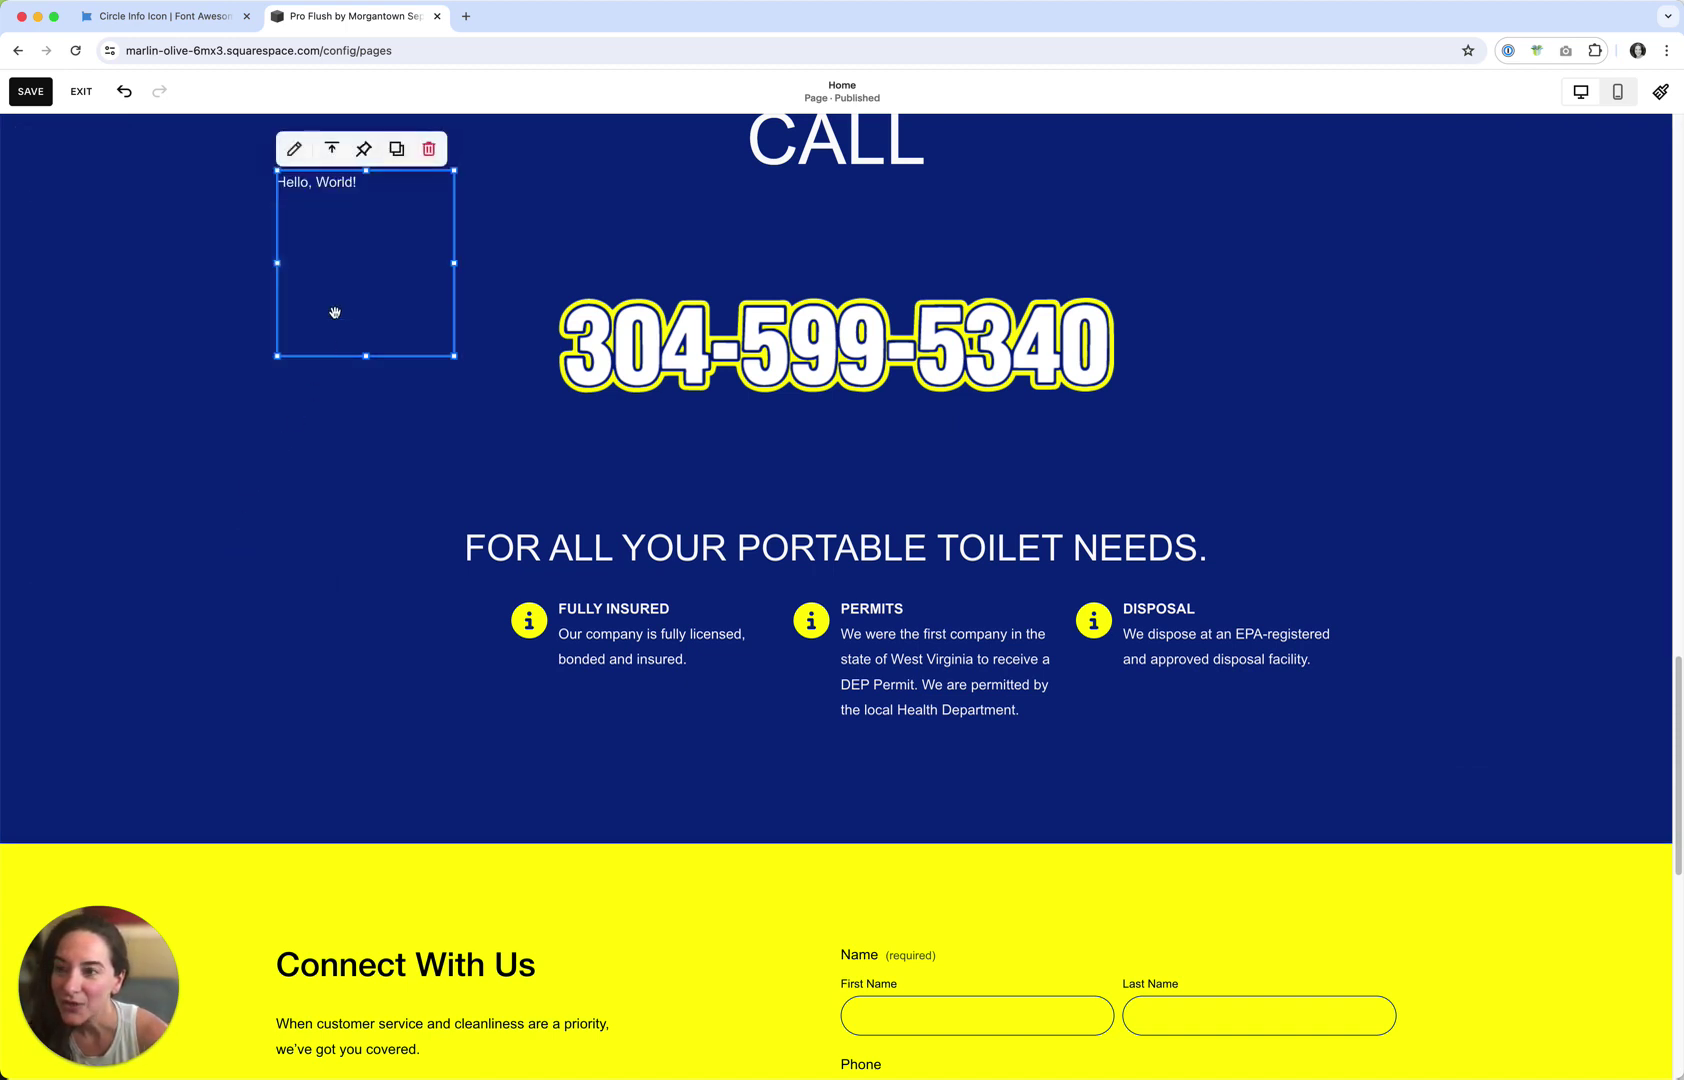
# Open the code block's HTML and select the Hello, World! line, then go to the Font Awesome globe page
pyautogui.click(294, 149)
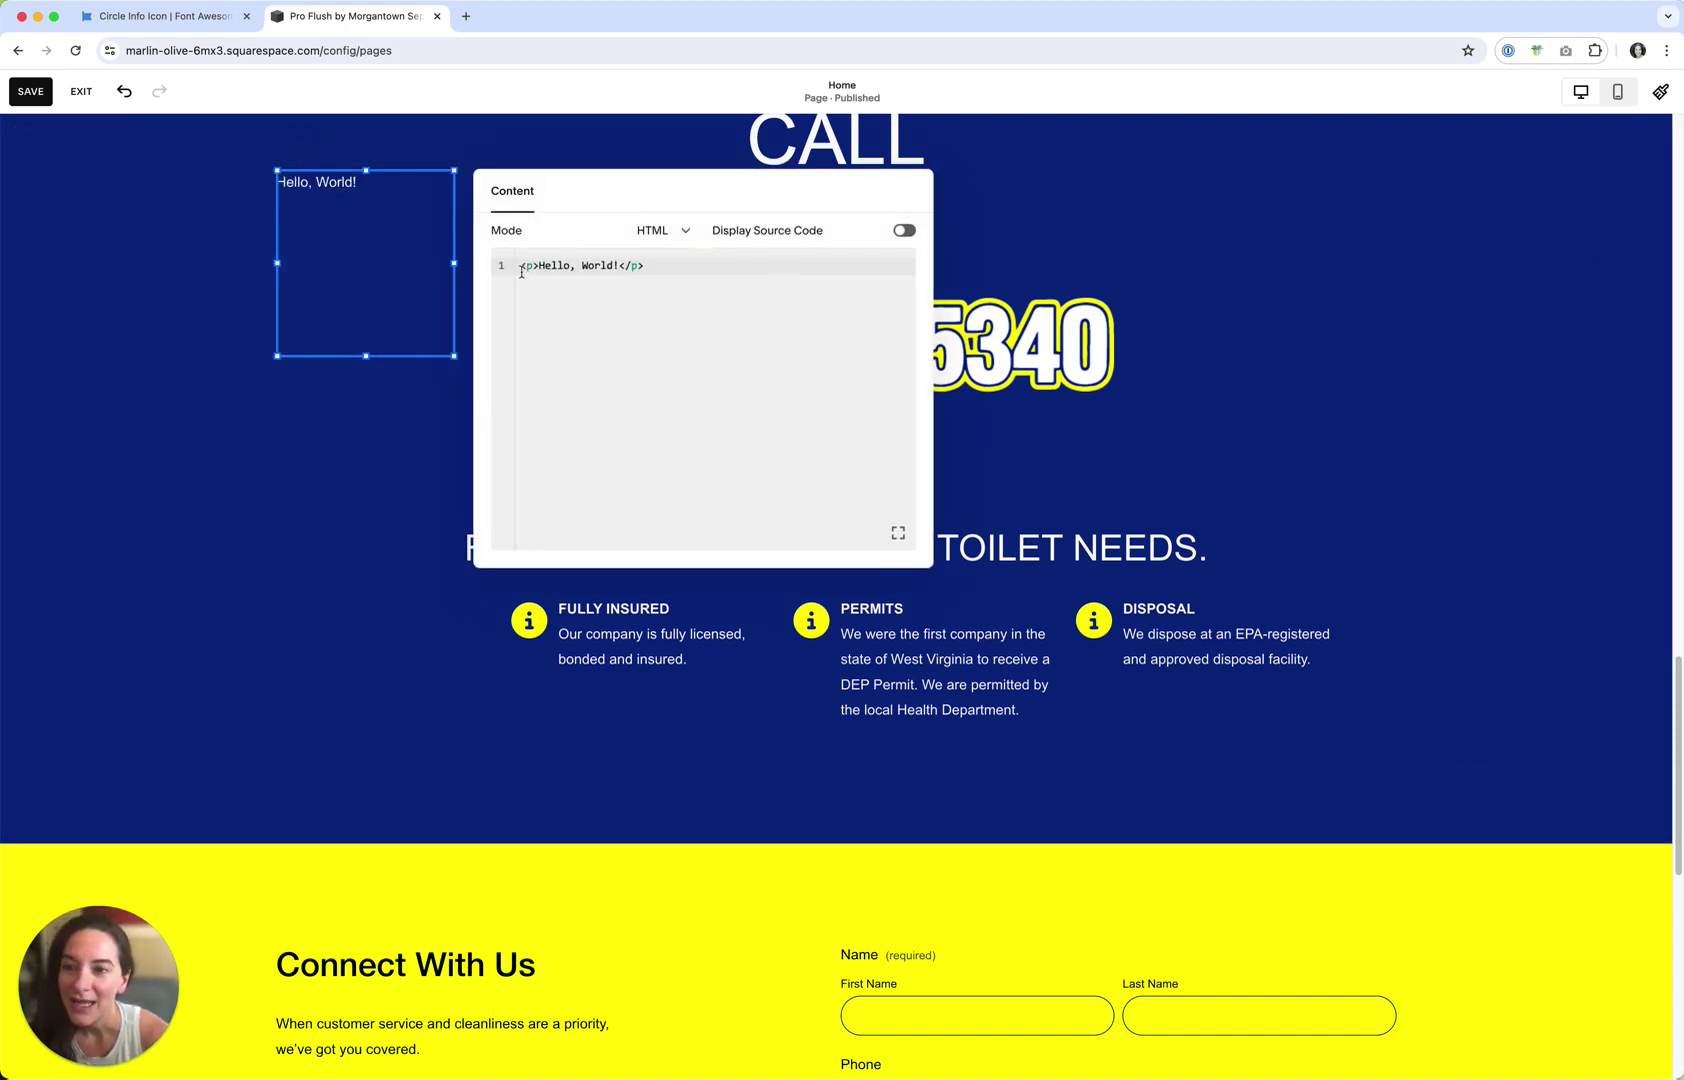
pyautogui.moveTo(521, 272); pyautogui.dragTo(662, 274)
pyautogui.click(905, 281)
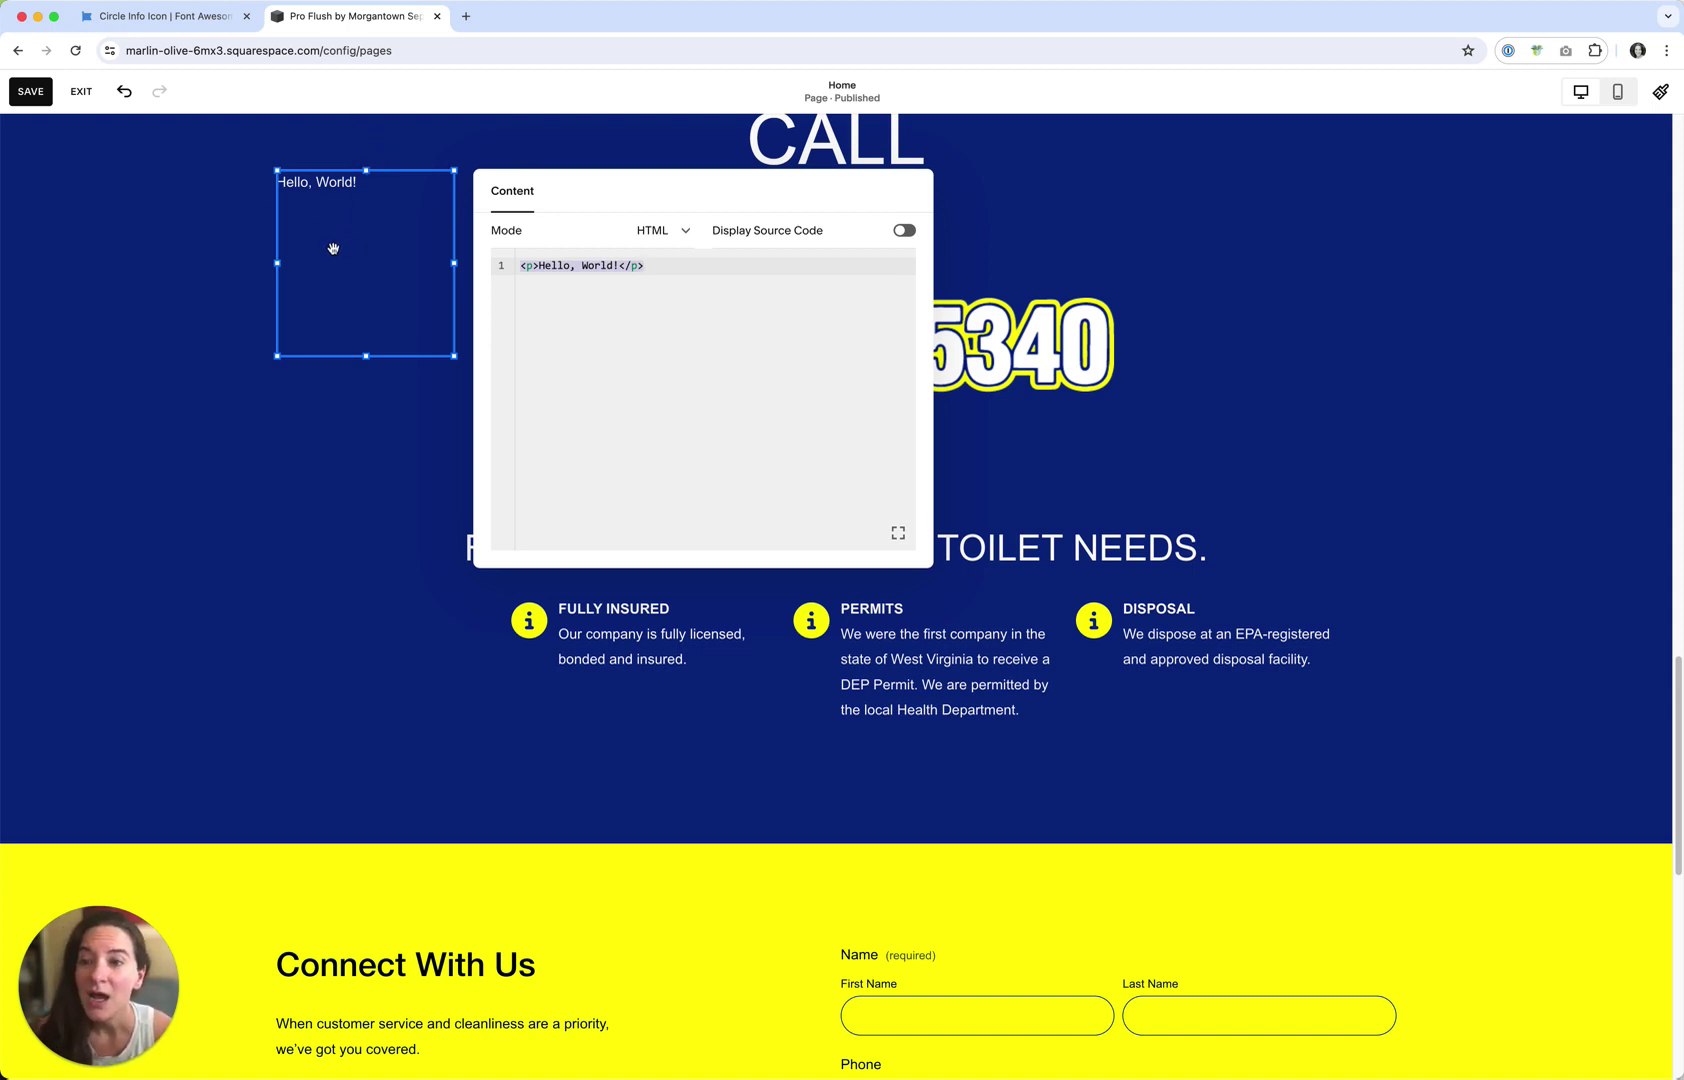
pyautogui.click(193, 17)
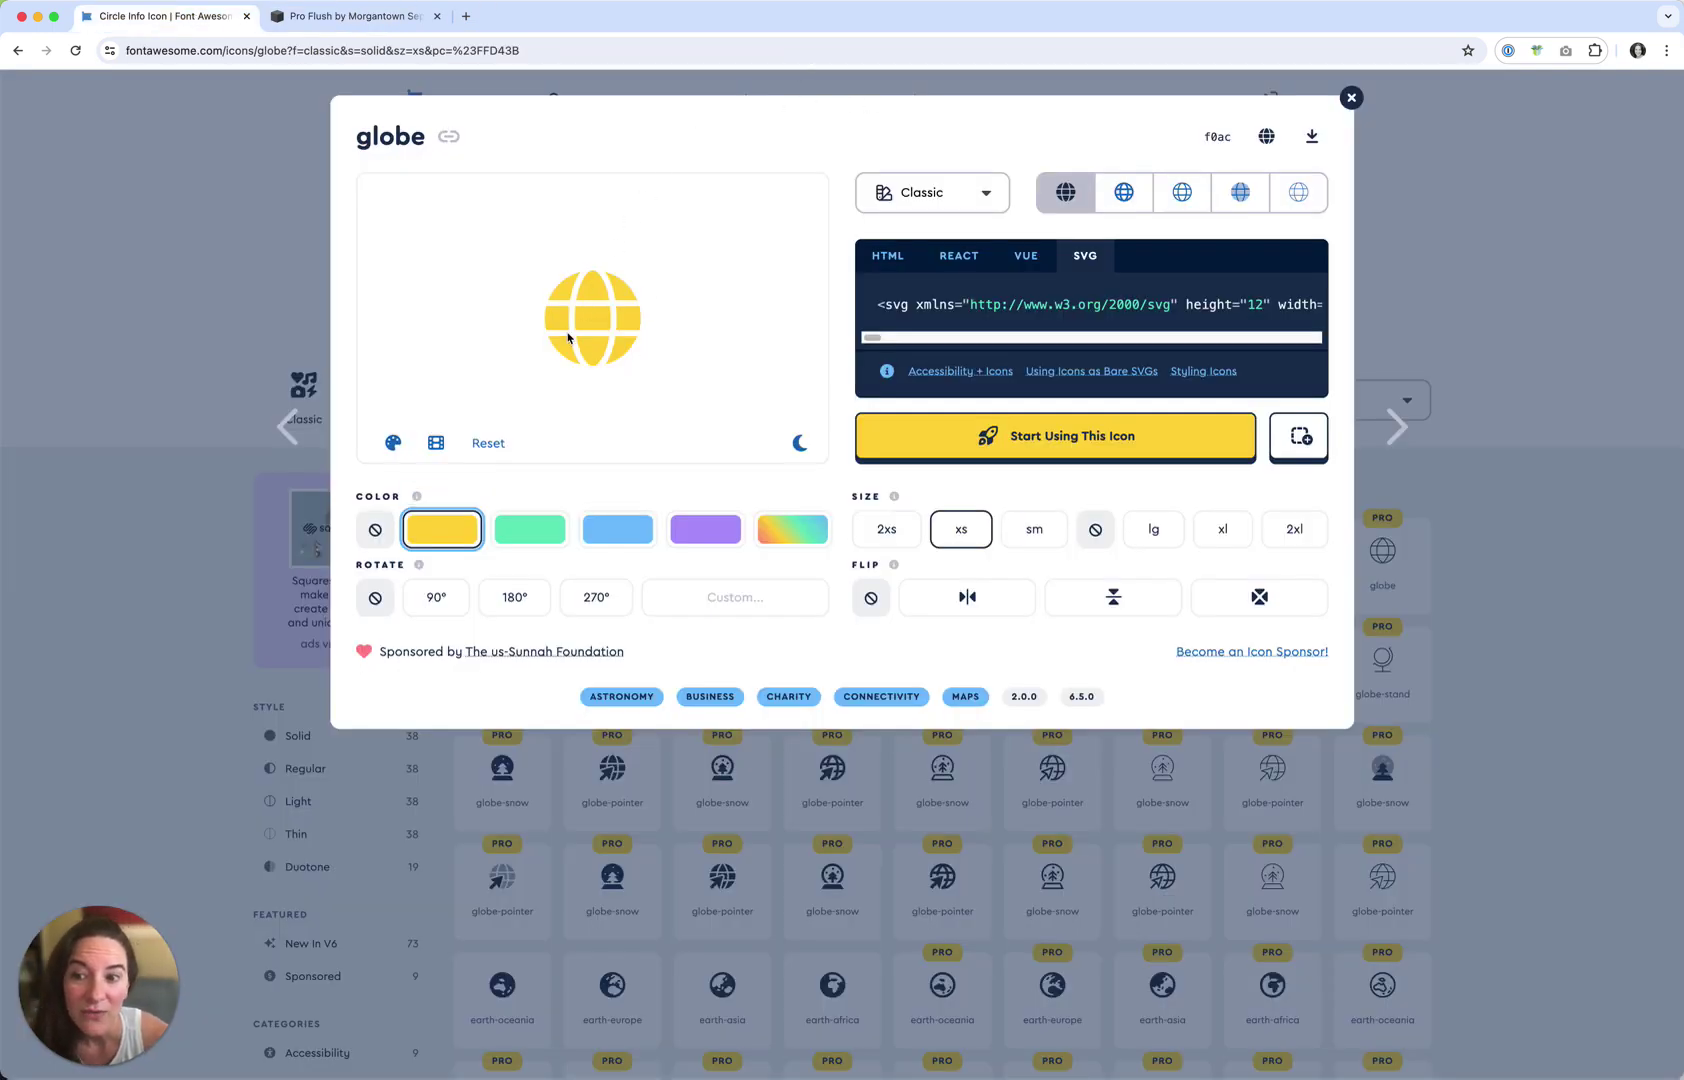
# Copy the yellow globe's SVG code at xs size from Font Awesome and return to Squarespace
pyautogui.click(888, 260)
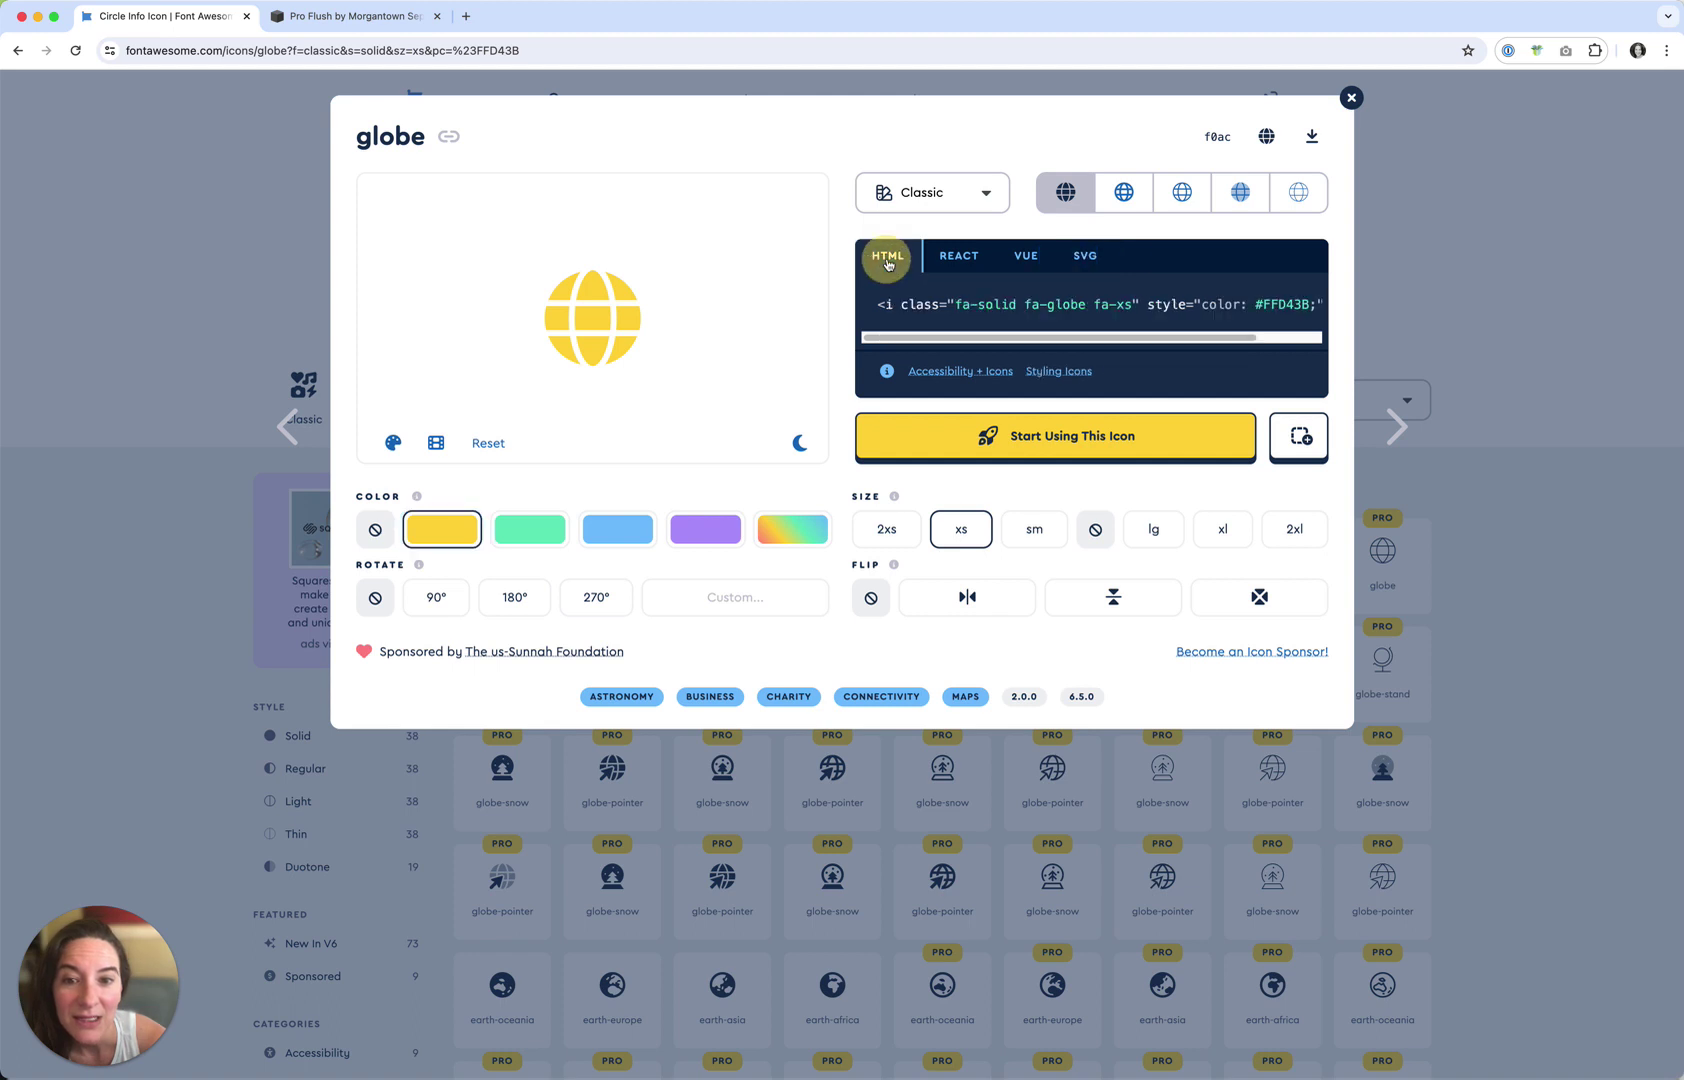
pyautogui.click(955, 266)
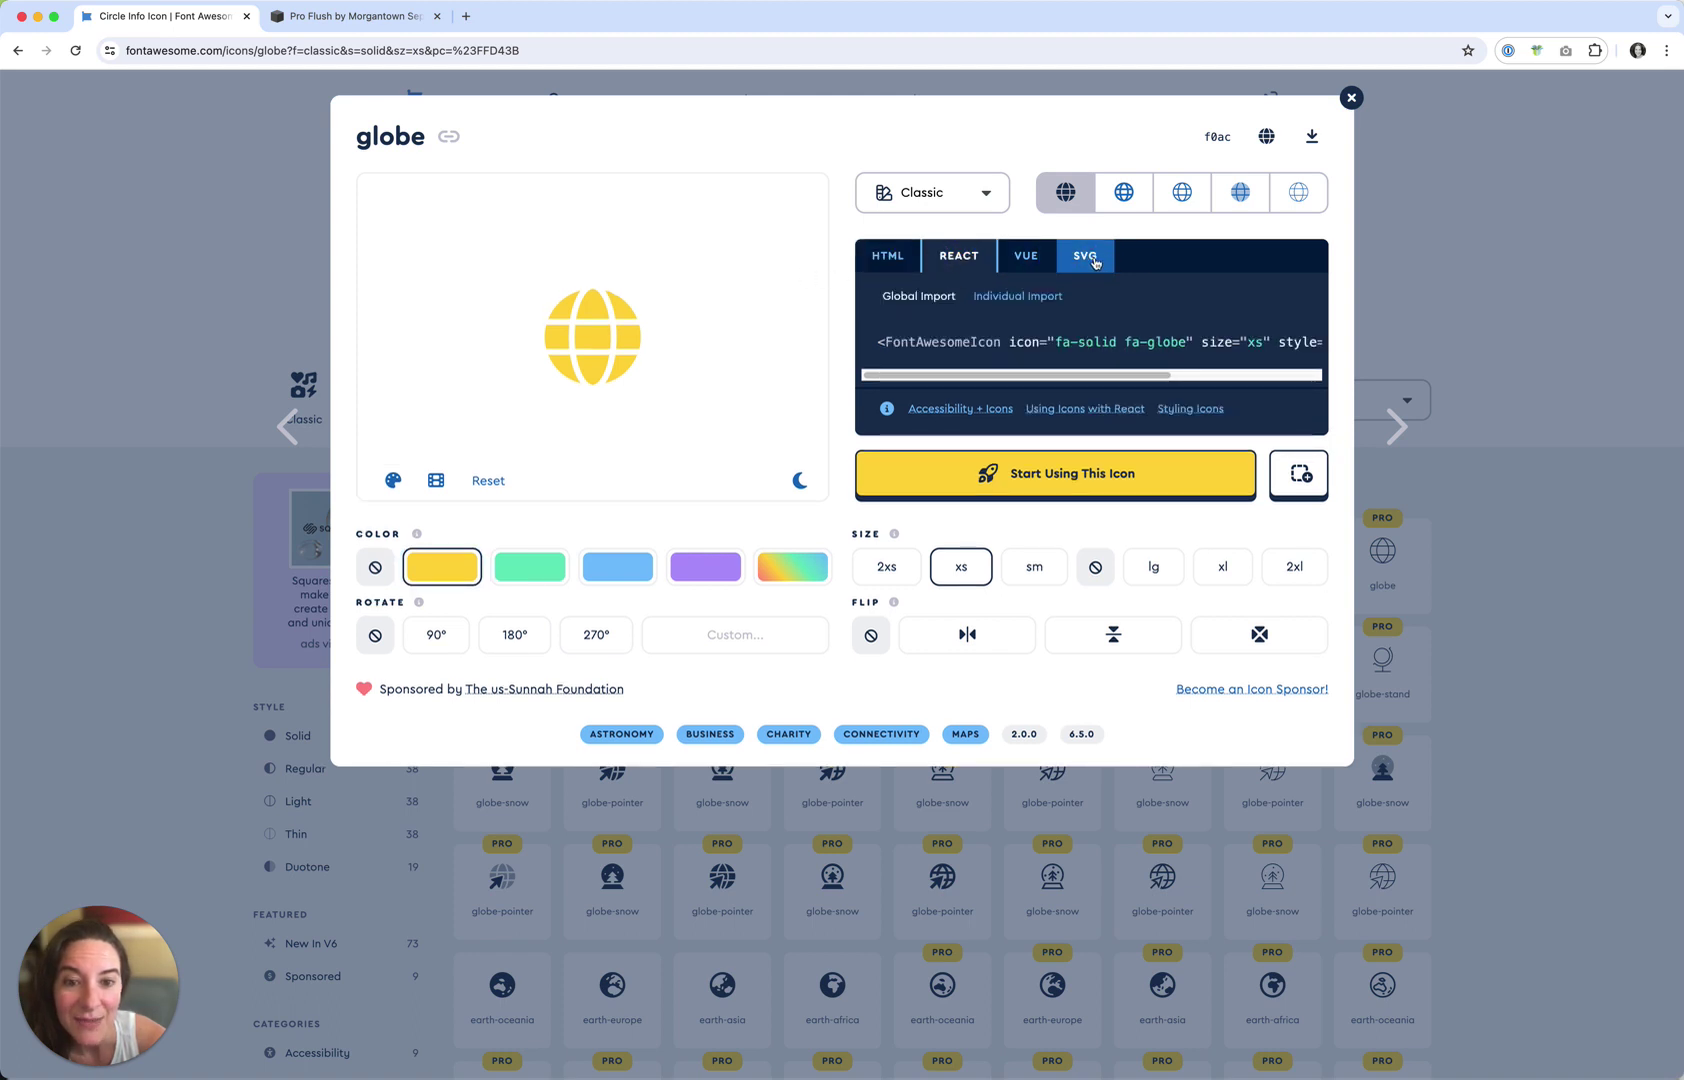
pyautogui.click(1087, 264)
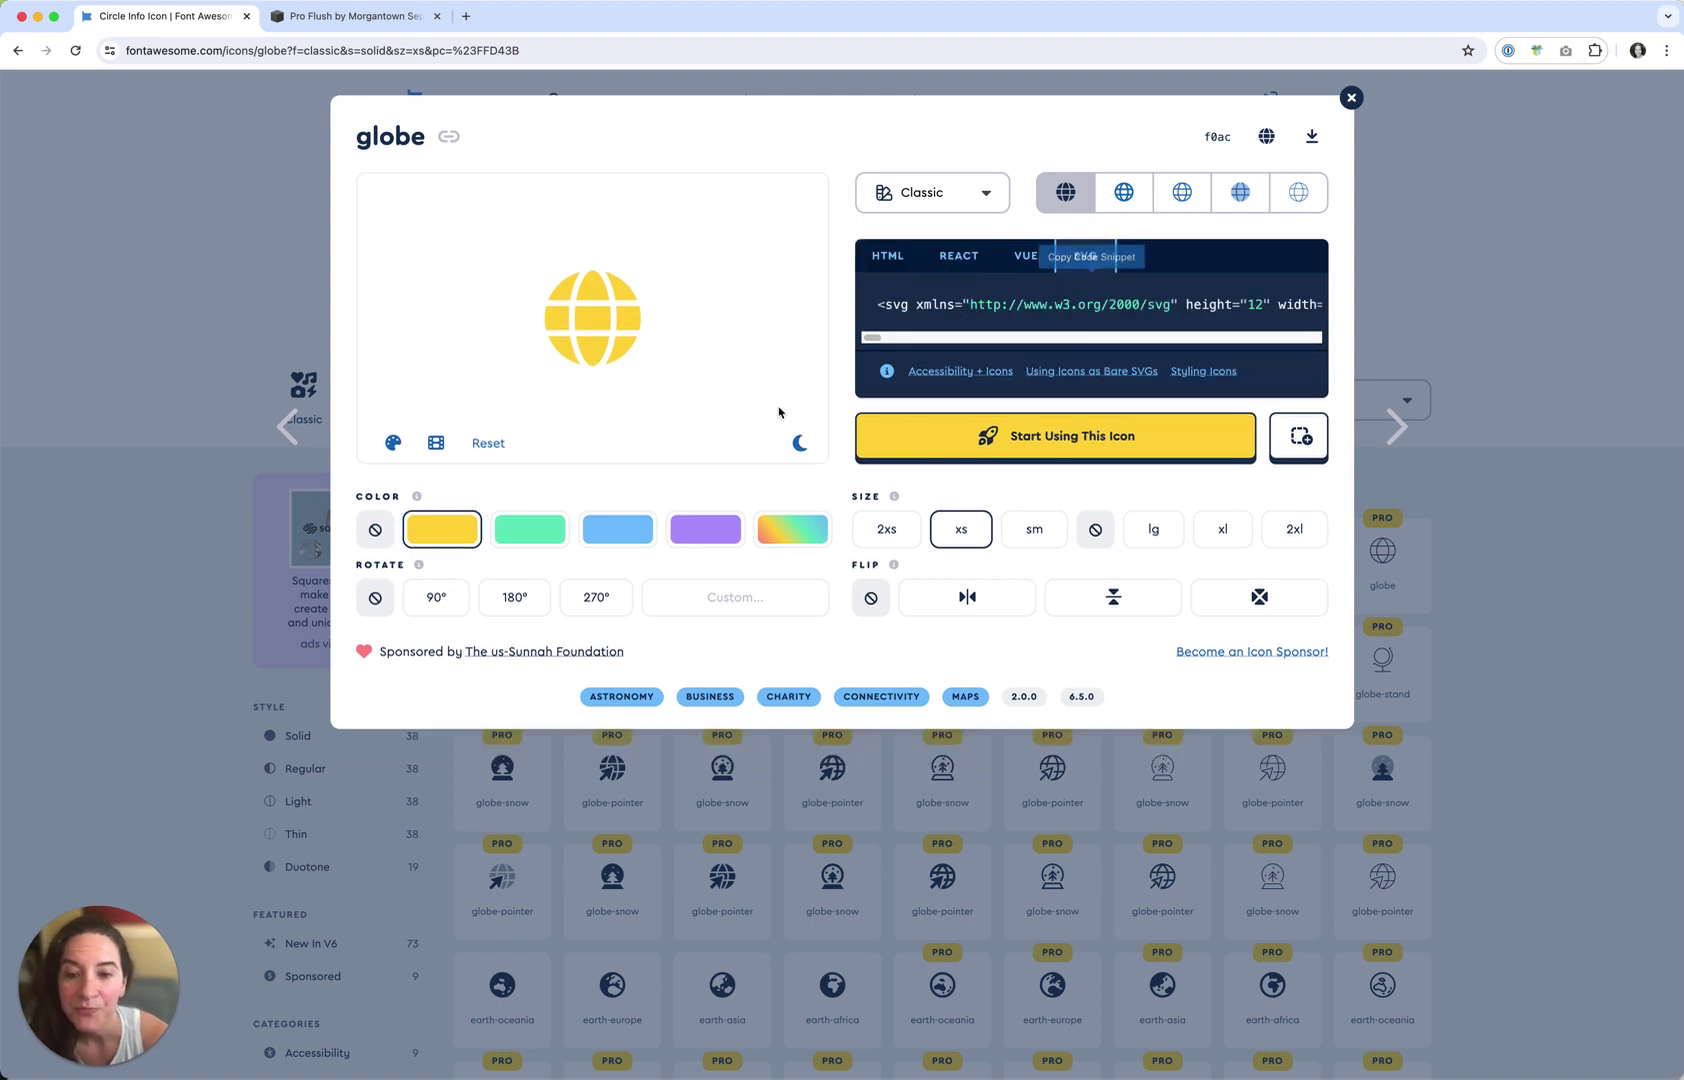
pyautogui.click(886, 530)
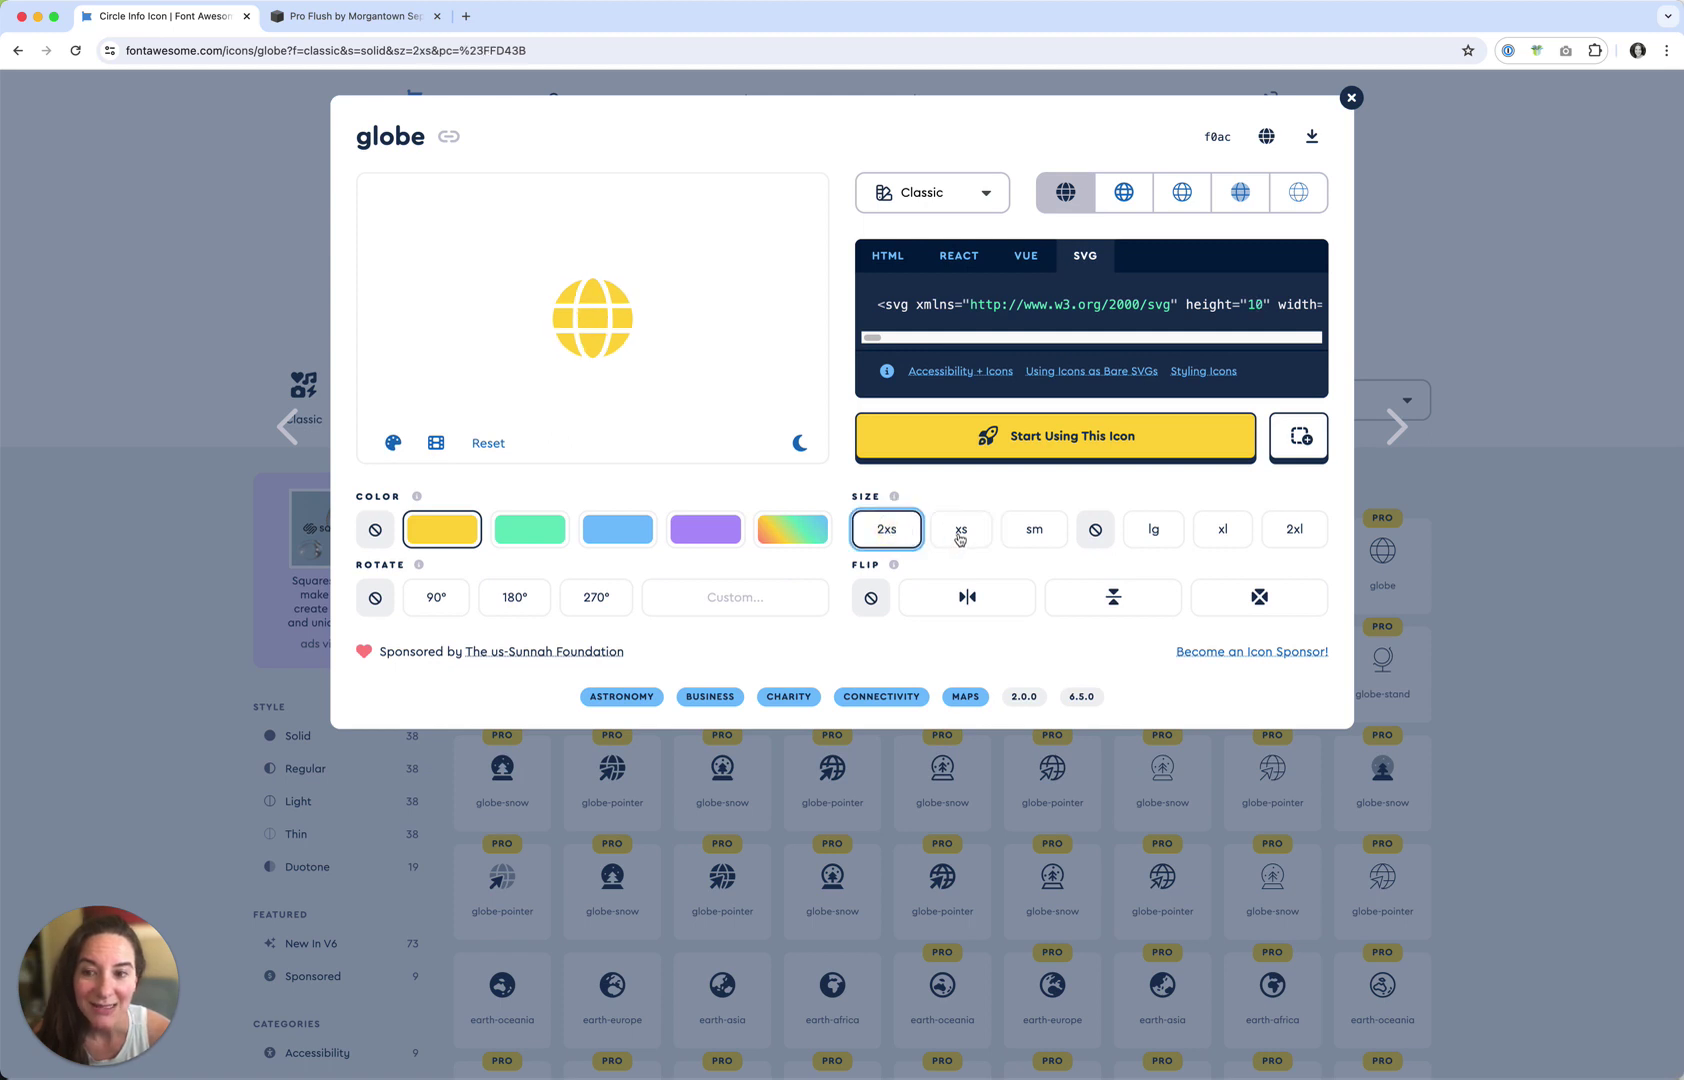
pyautogui.click(958, 535)
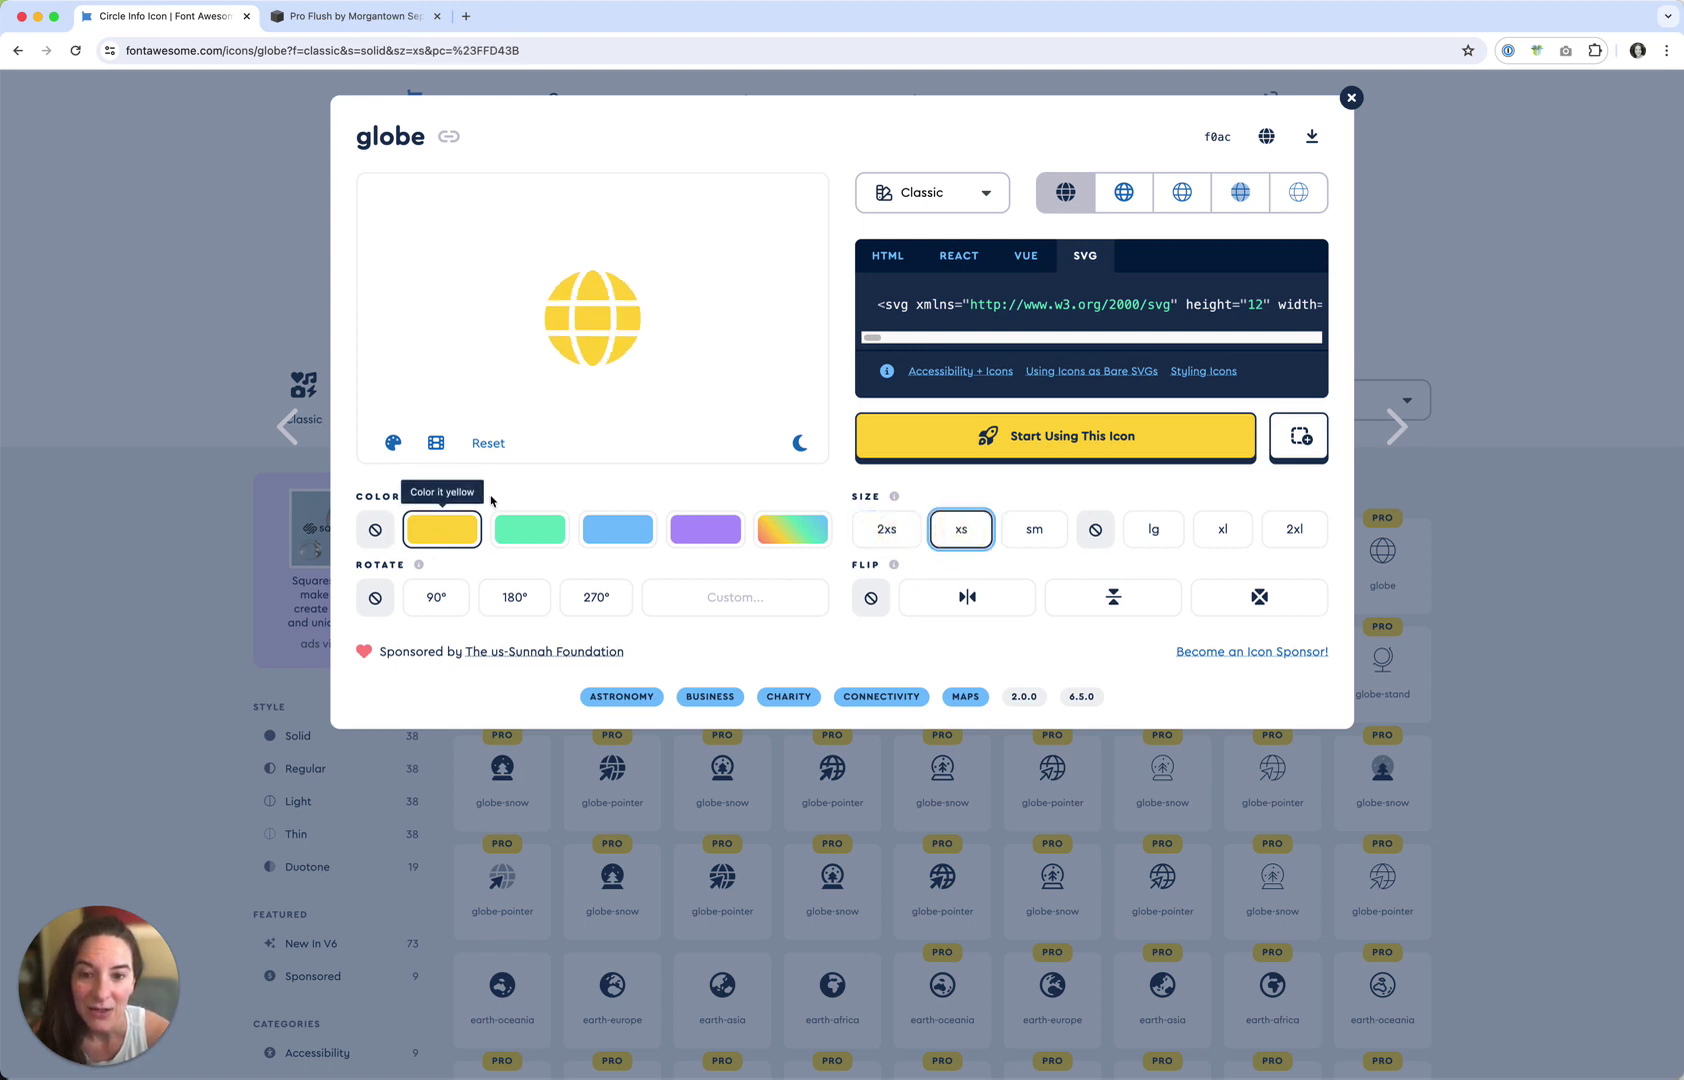
pyautogui.click(903, 311)
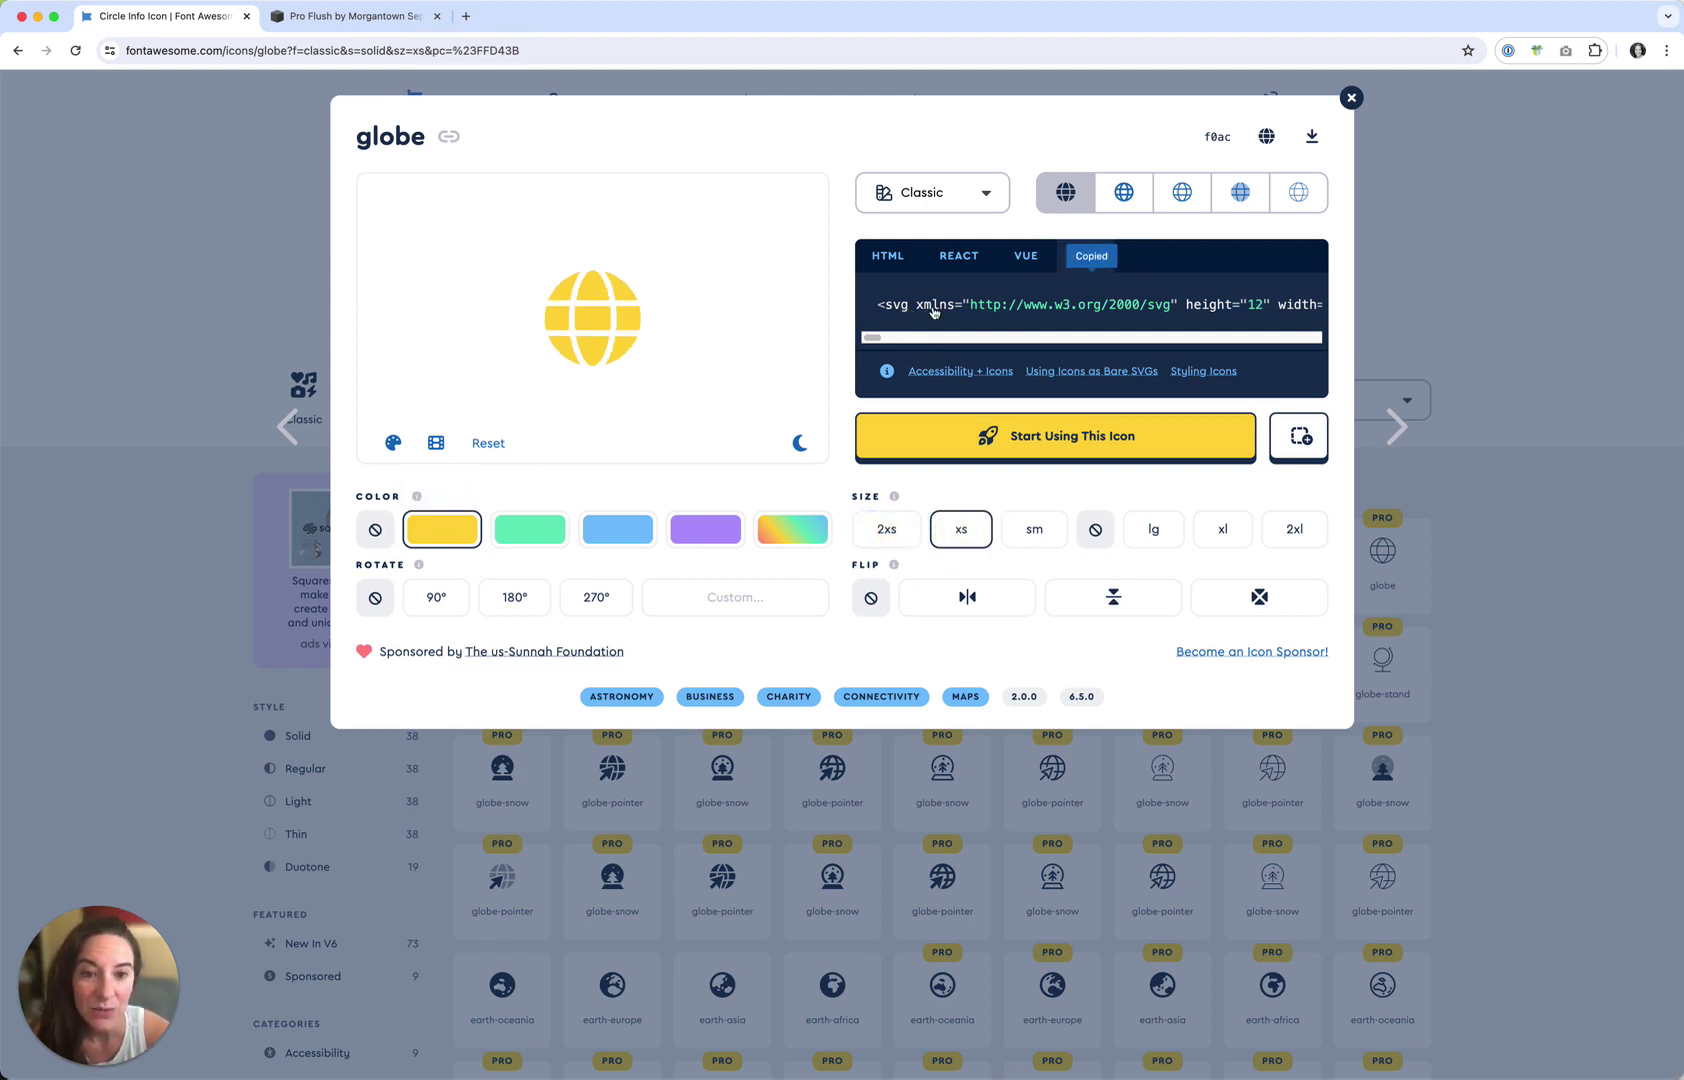
pyautogui.click(360, 17)
# Replace the Hello, World! placeholder in the code block with the pasted globe SVG
pyautogui.click(312, 182)
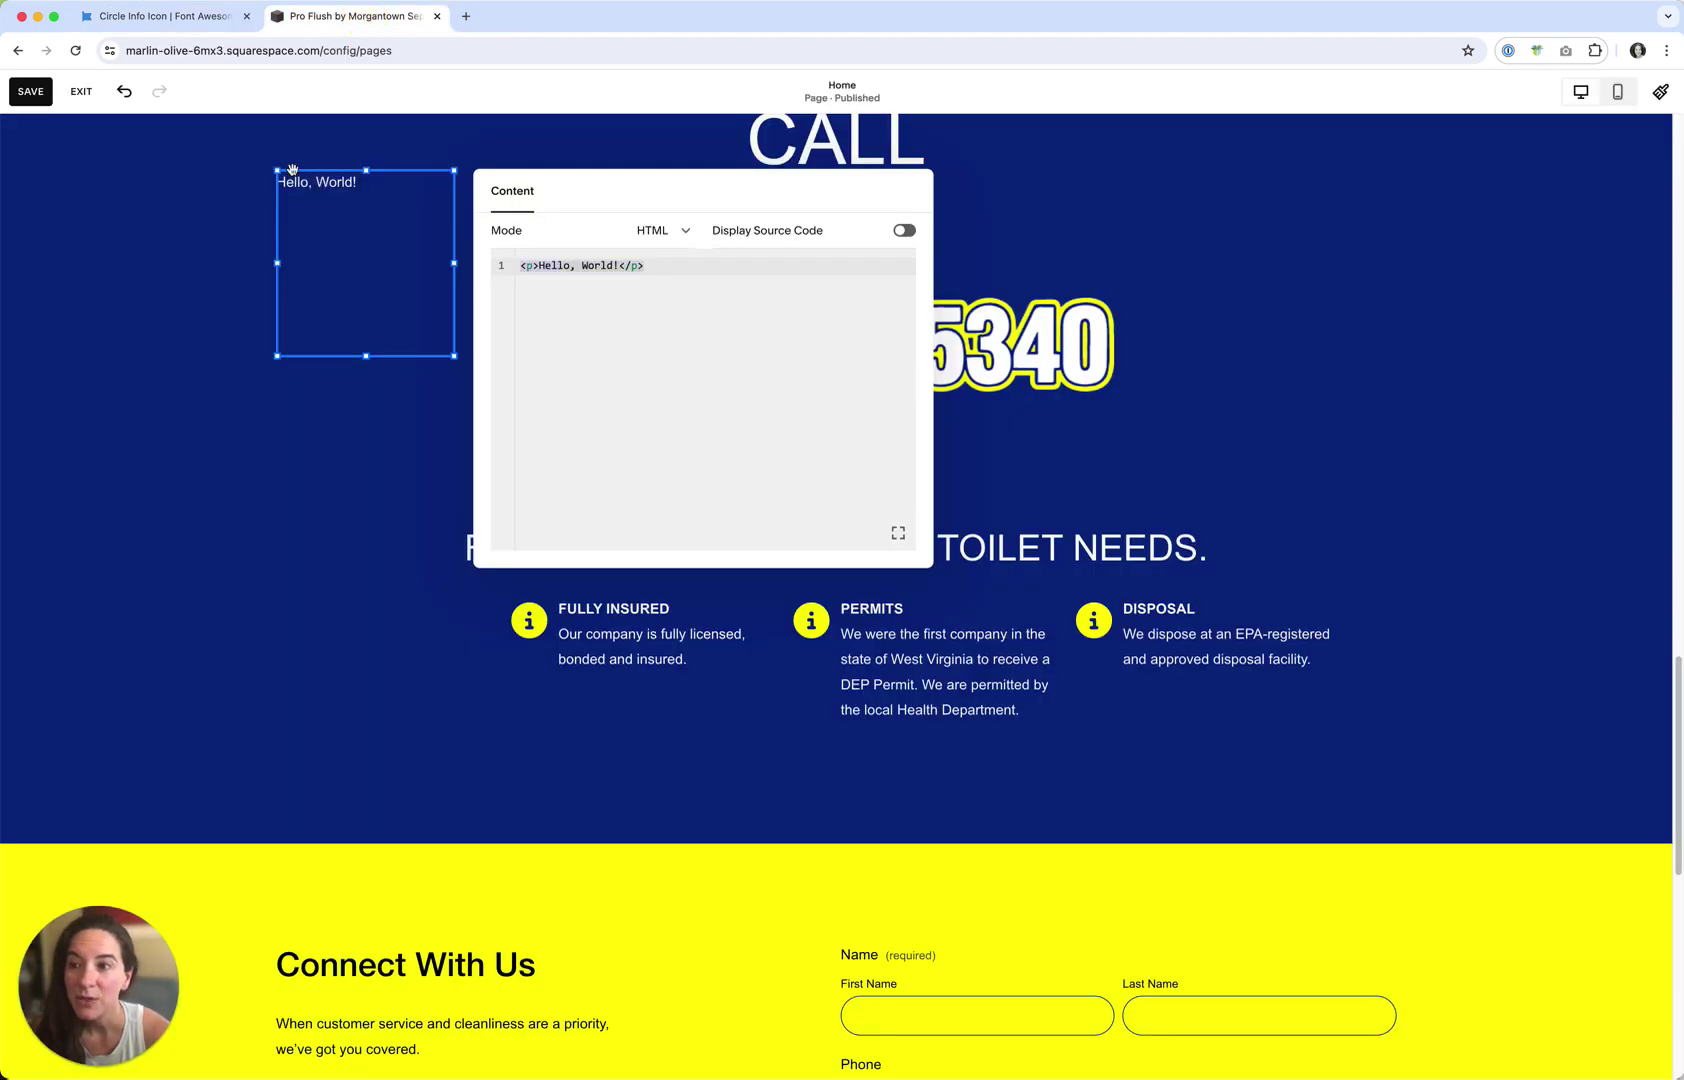
pyautogui.click(287, 178)
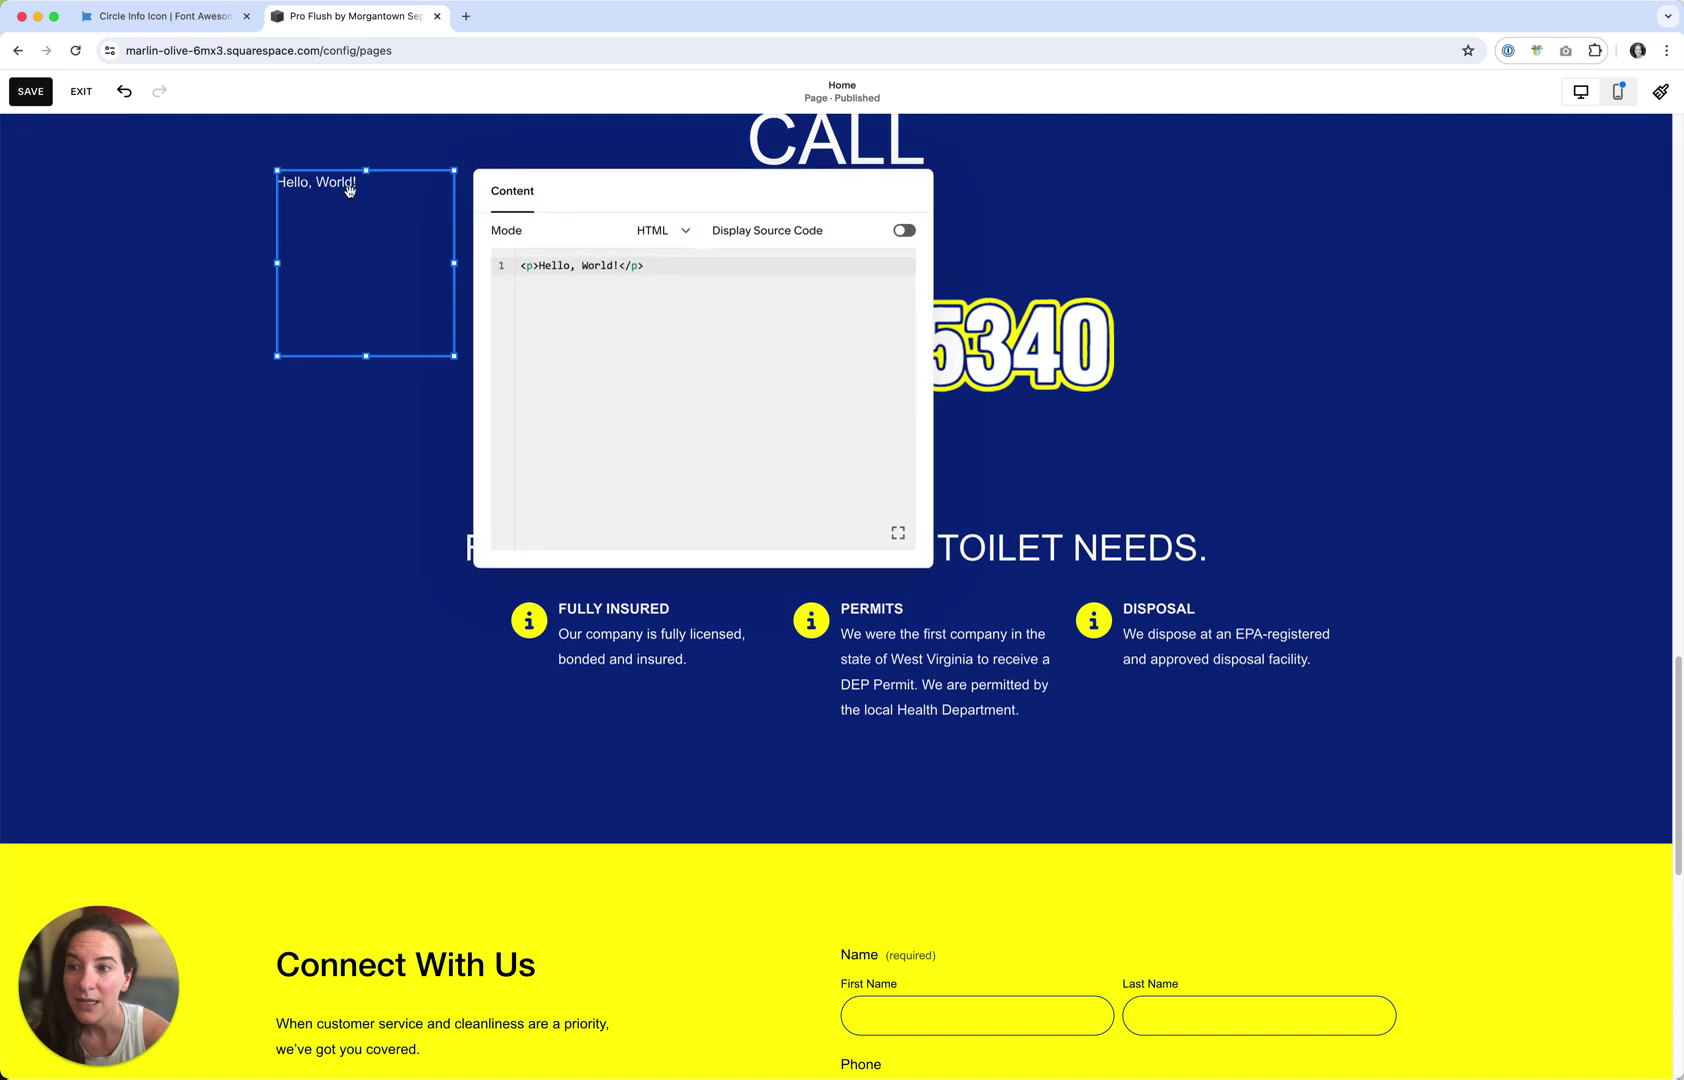
pyautogui.click(522, 262)
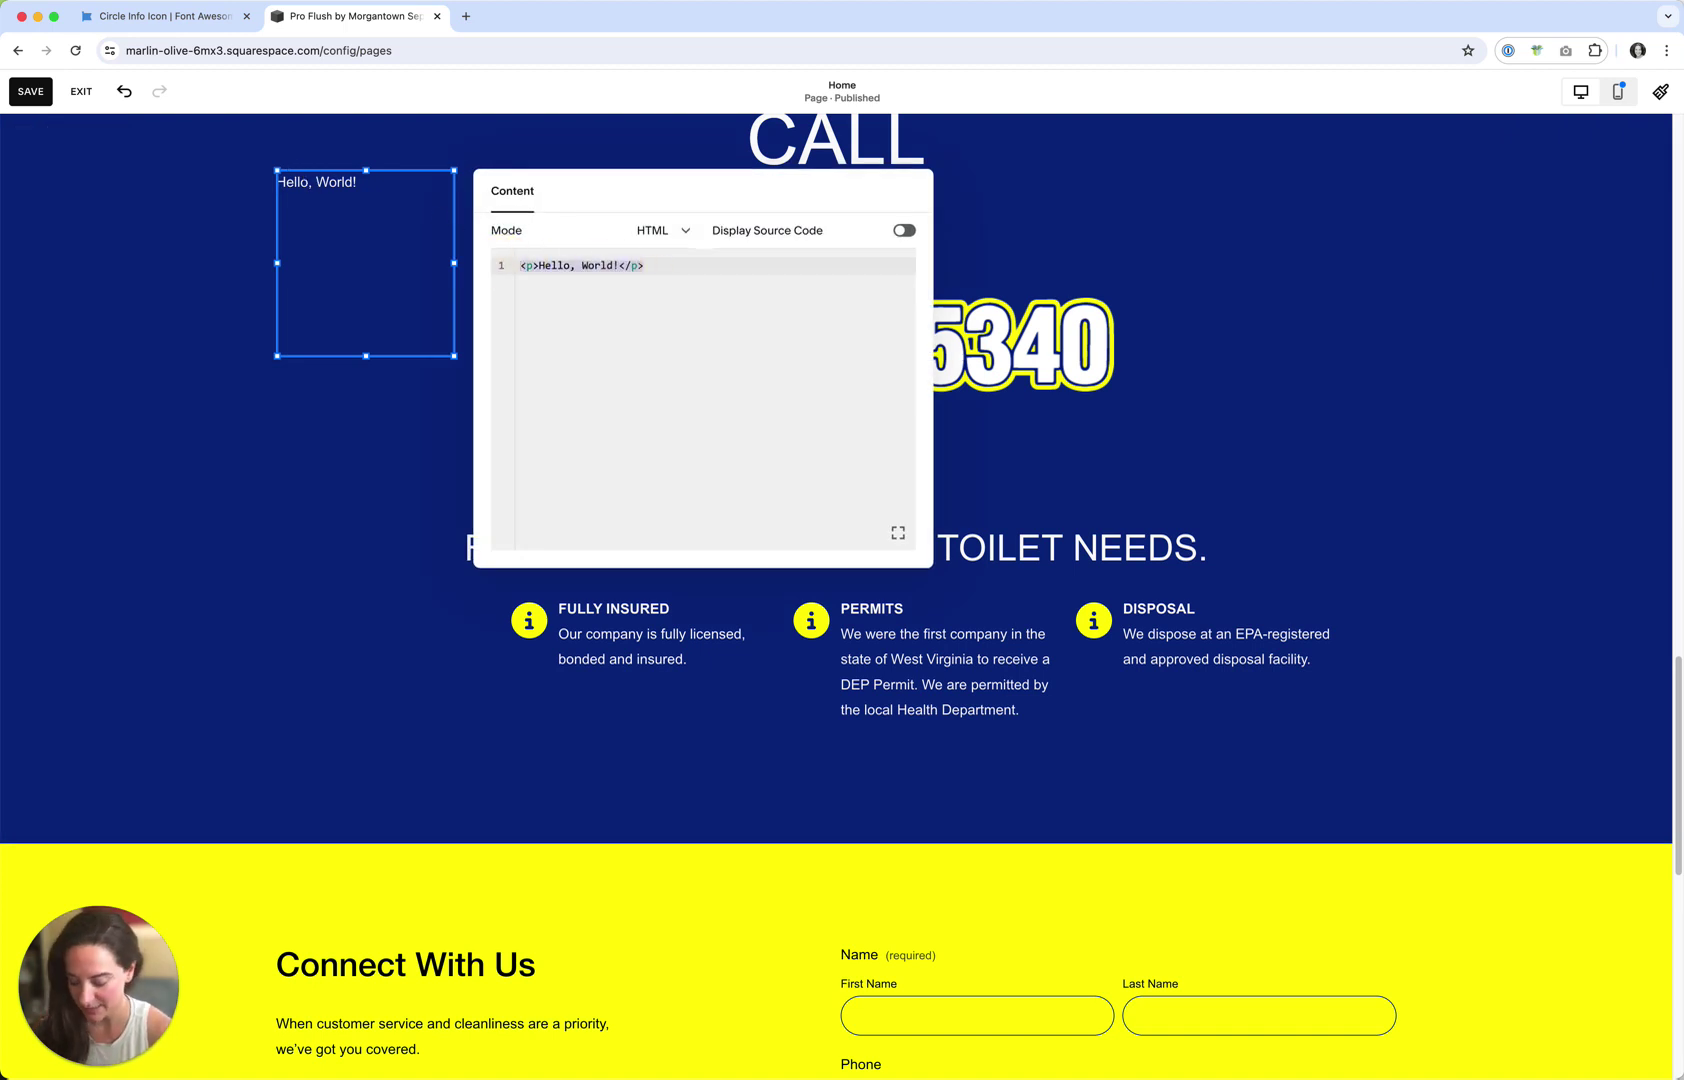
pyautogui.press('super+a')
pyautogui.press('super+v')
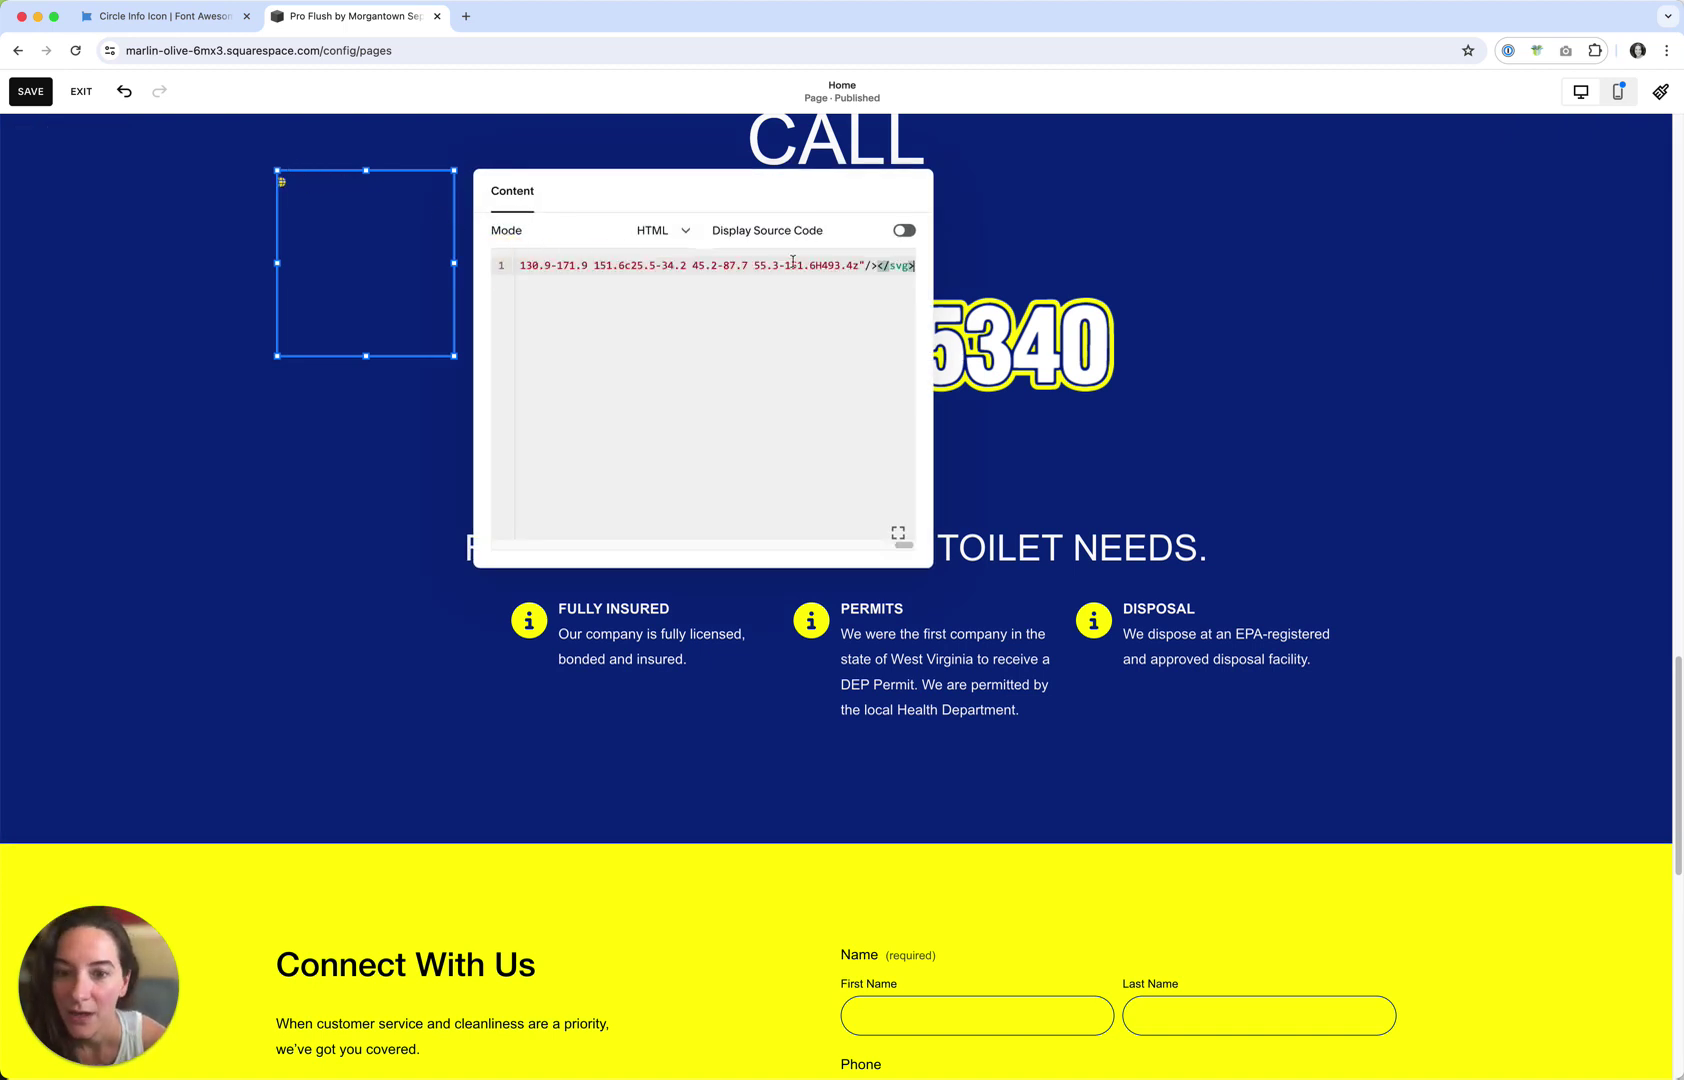
pyautogui.click(792, 263)
pyautogui.moveTo(696, 265); pyautogui.dragTo(620, 327)
pyautogui.moveTo(860, 545); pyautogui.dragTo(508, 544)
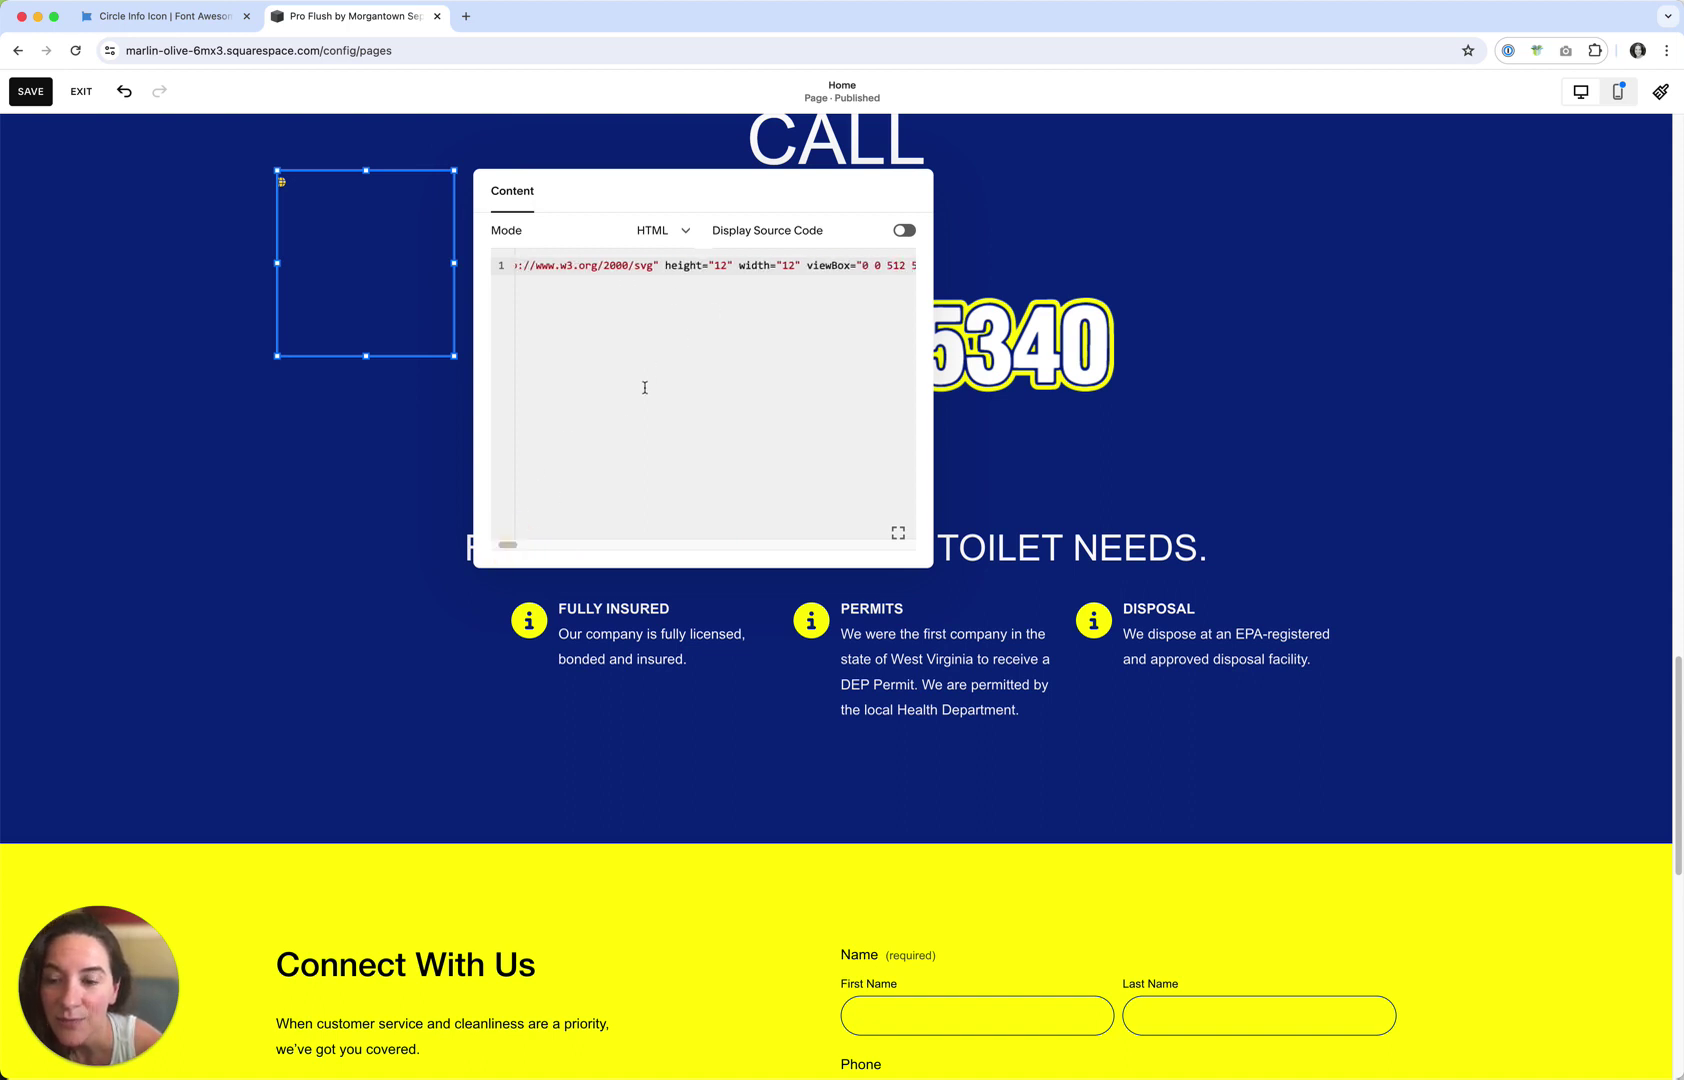
# Change the globe's height and width from 12 to 40, check its #FFD43B fill, and close the editor
pyautogui.click(725, 266)
pyautogui.write('40')
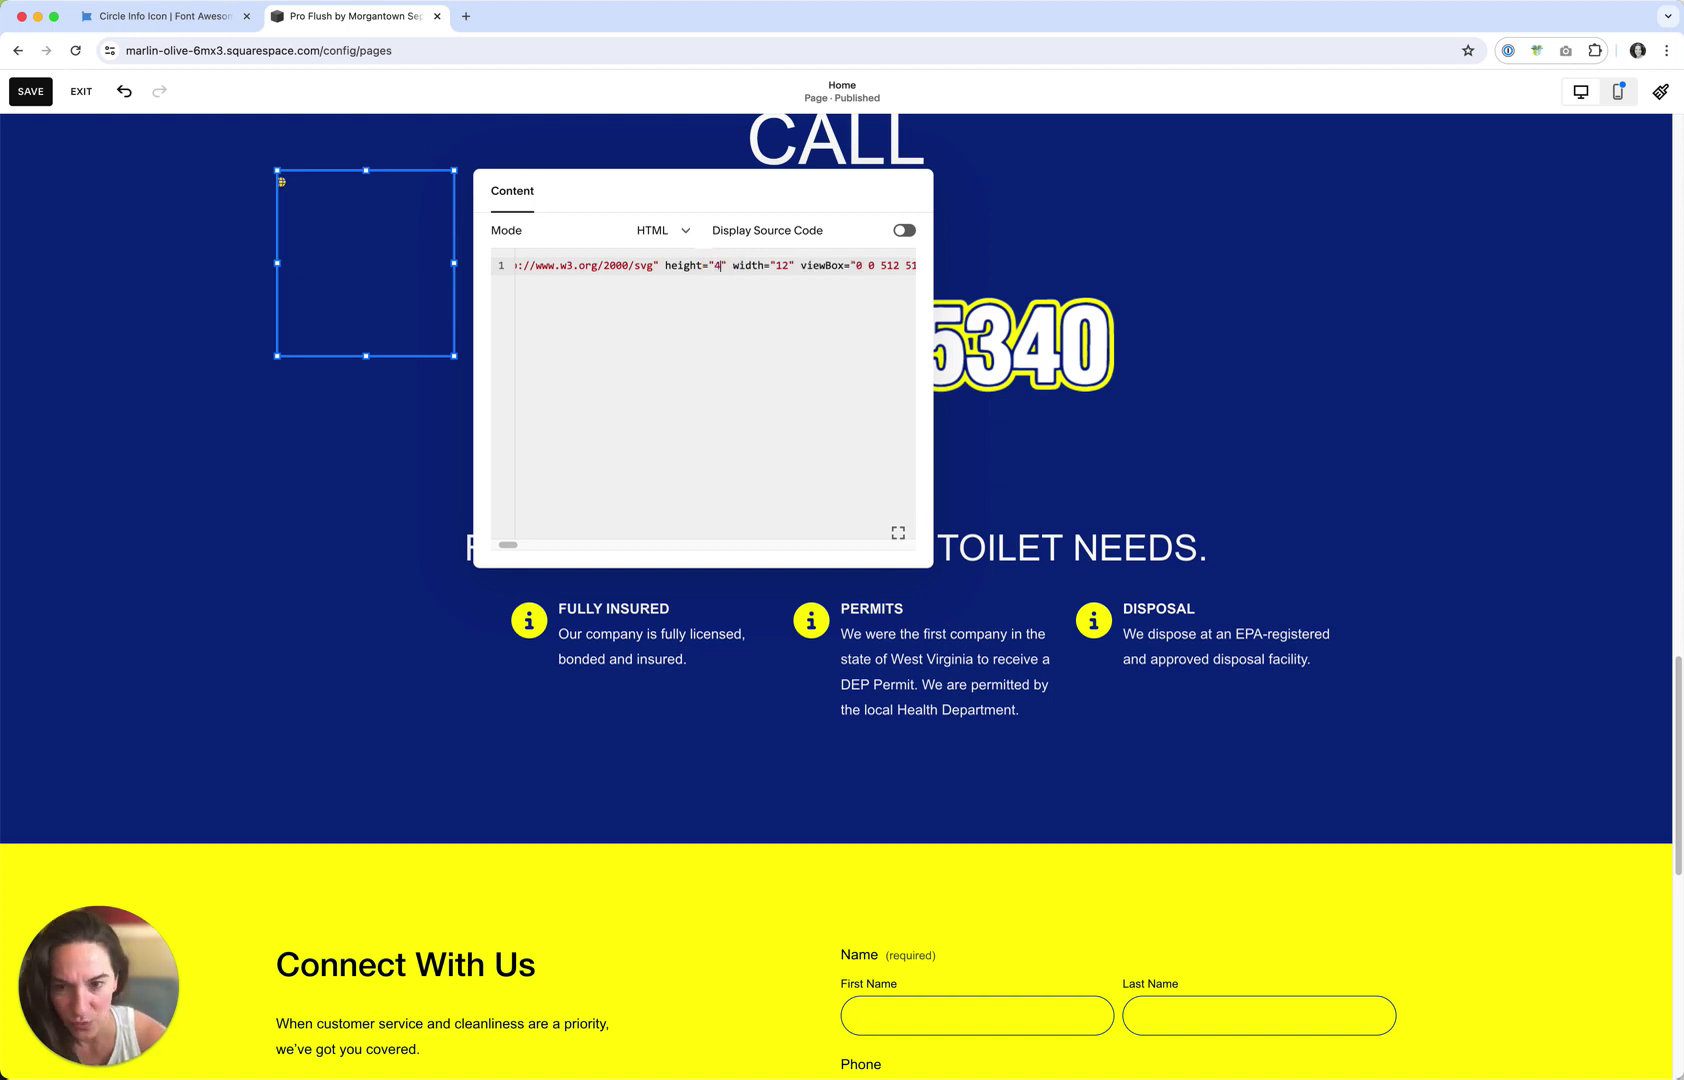
pyautogui.click(786, 266)
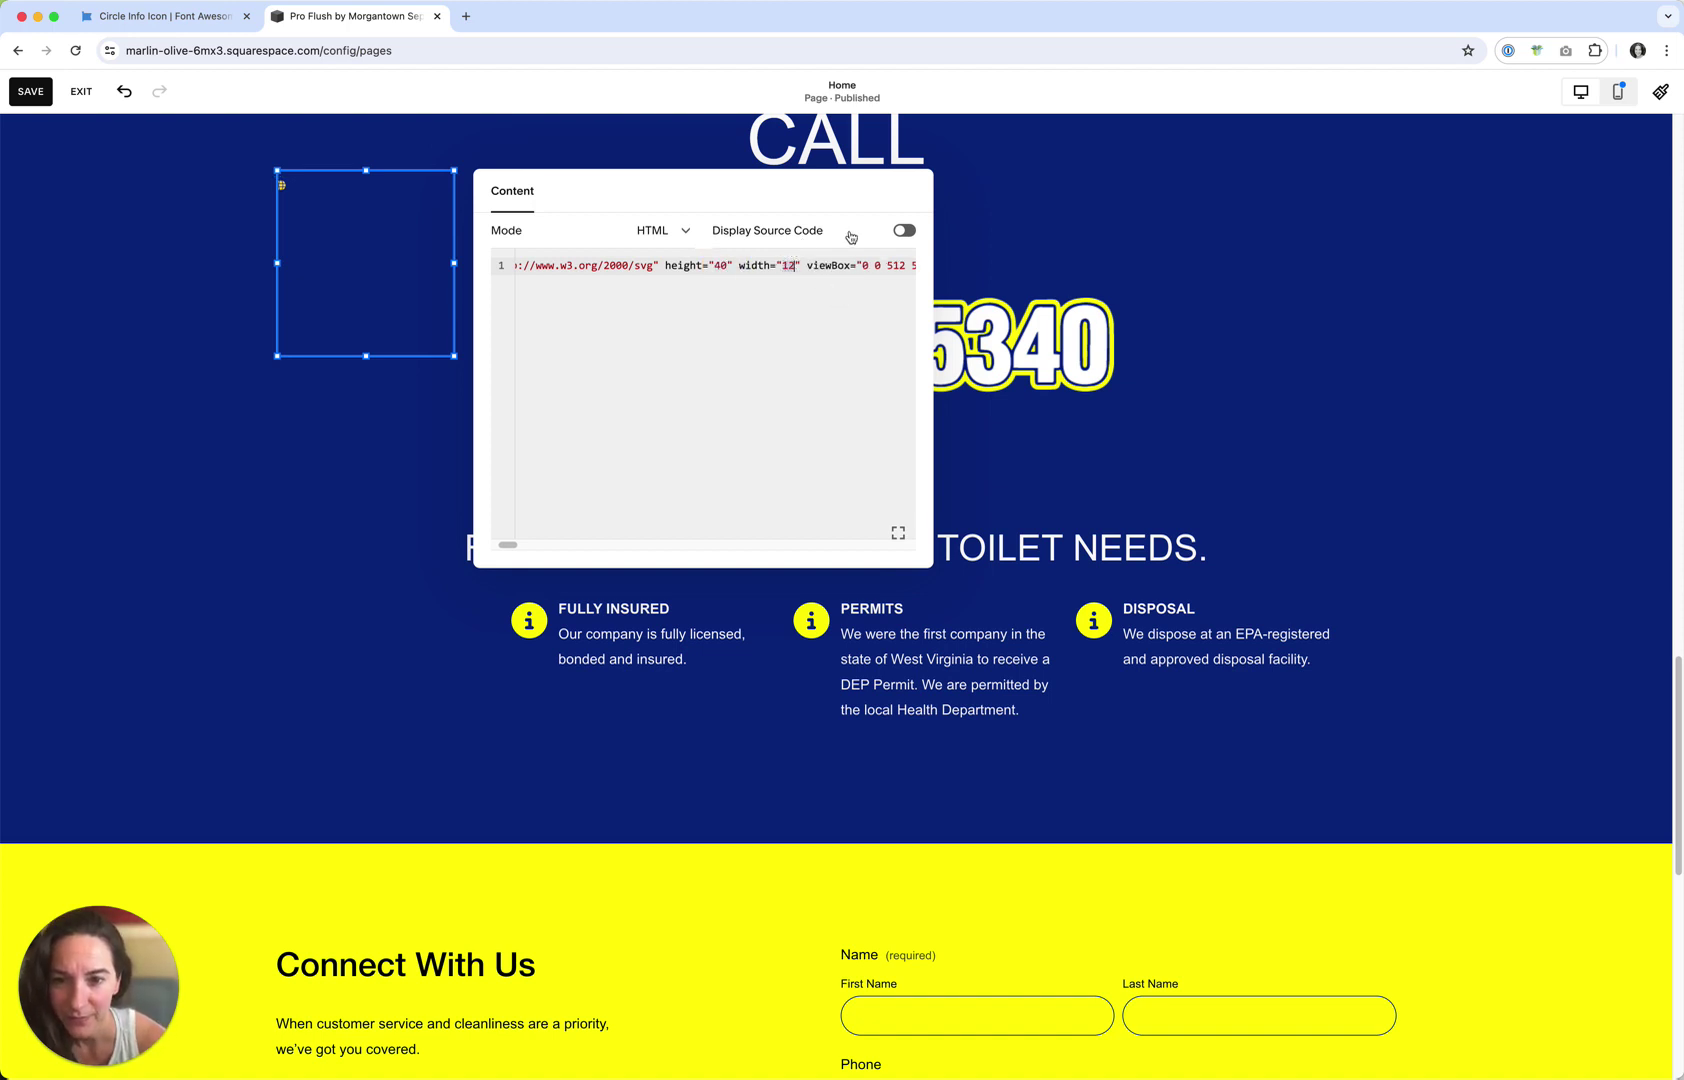
pyautogui.write('40')
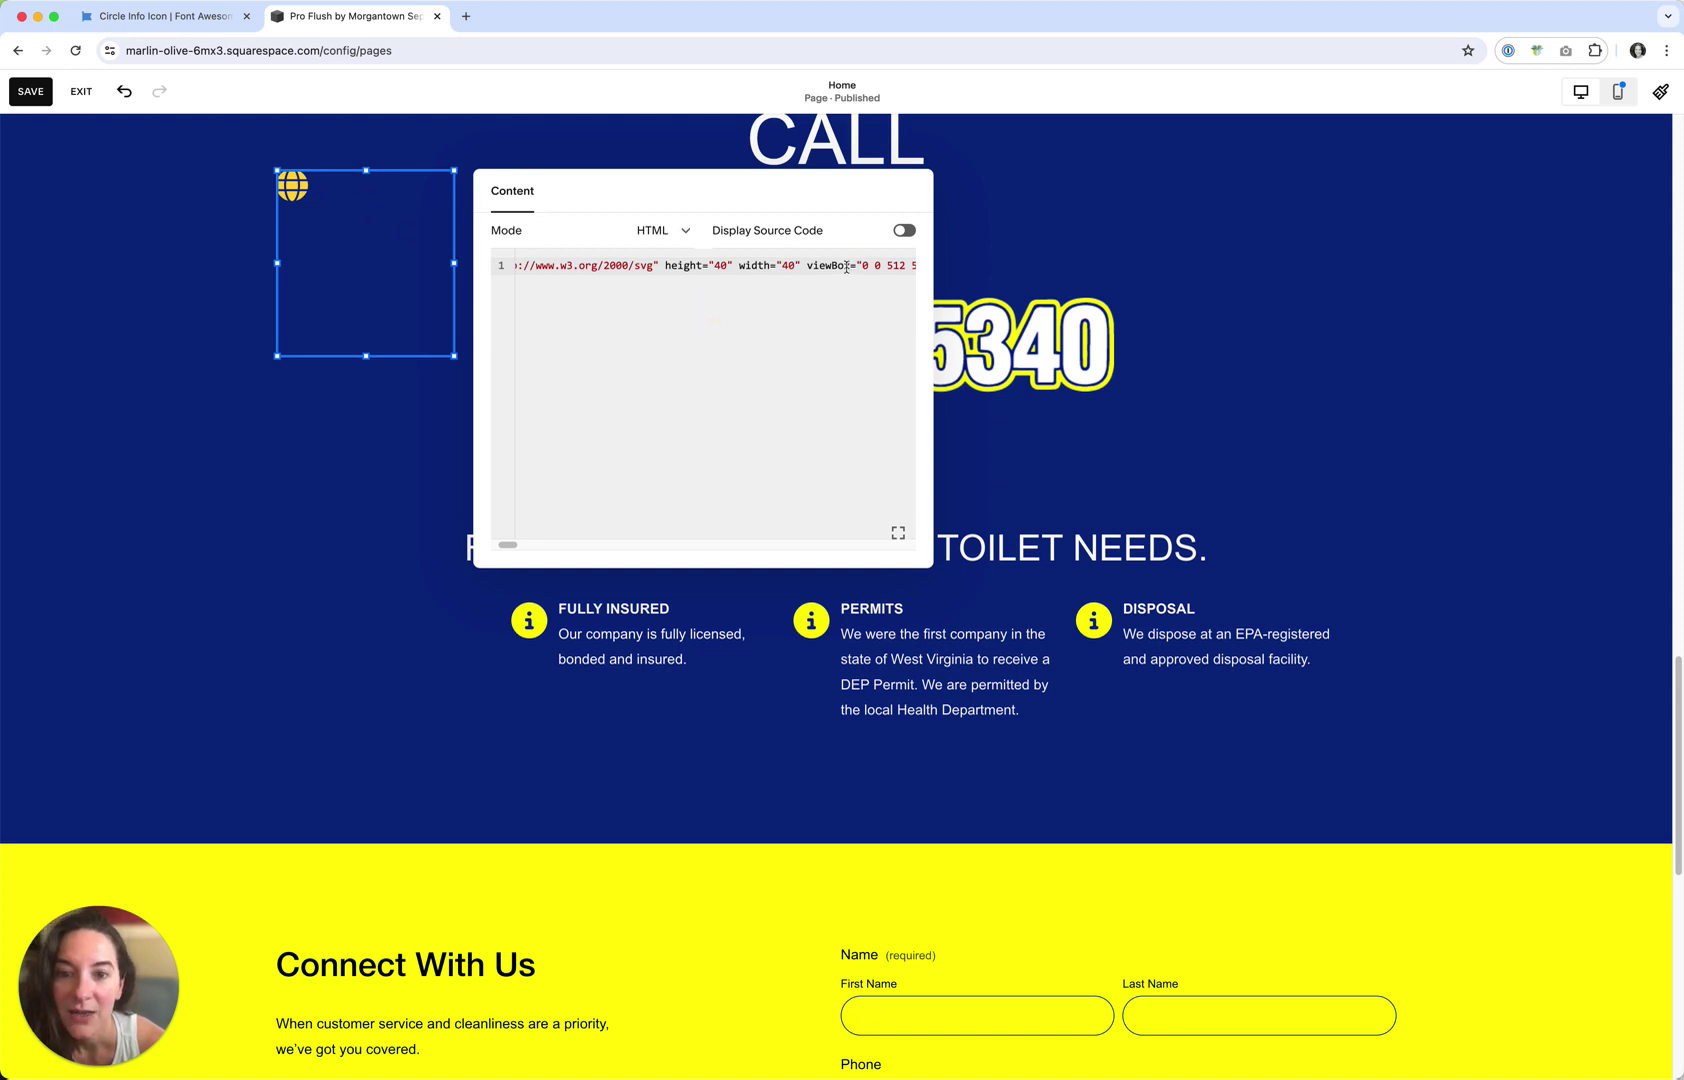
pyautogui.moveTo(846, 267); pyautogui.dragTo(1092, 260)
pyautogui.moveTo(567, 549); pyautogui.dragTo(579, 549)
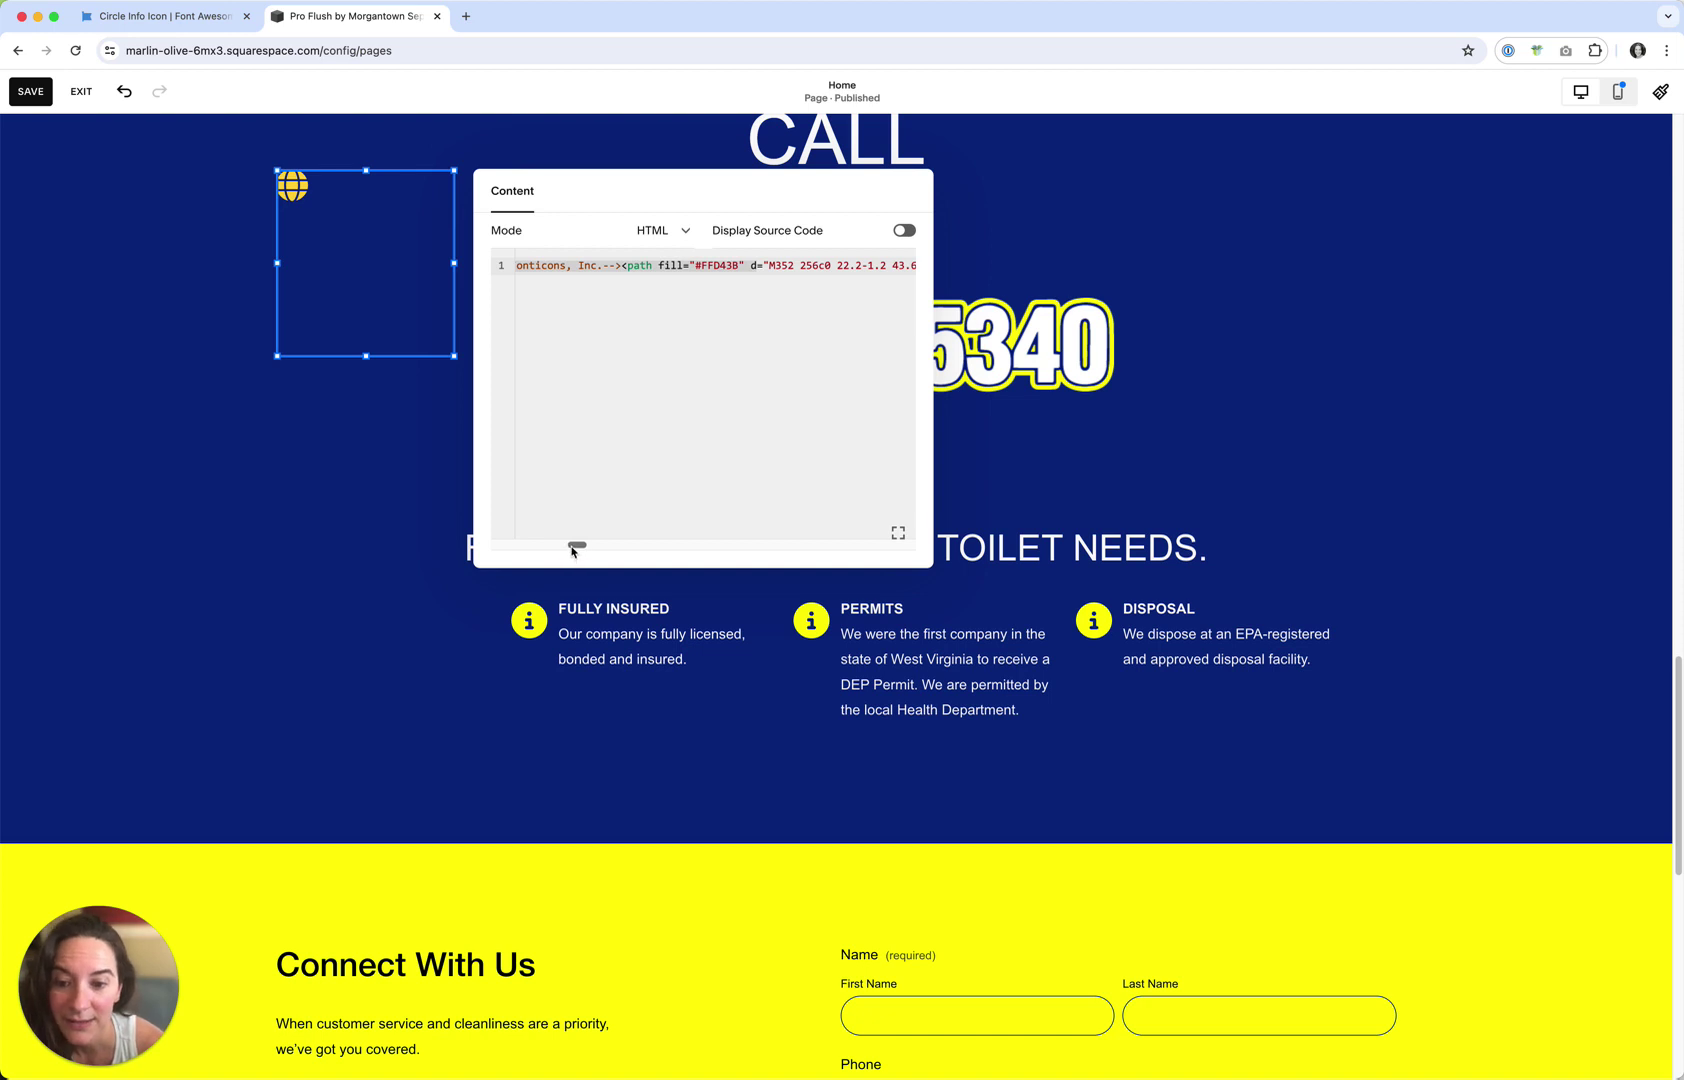
pyautogui.click(647, 266)
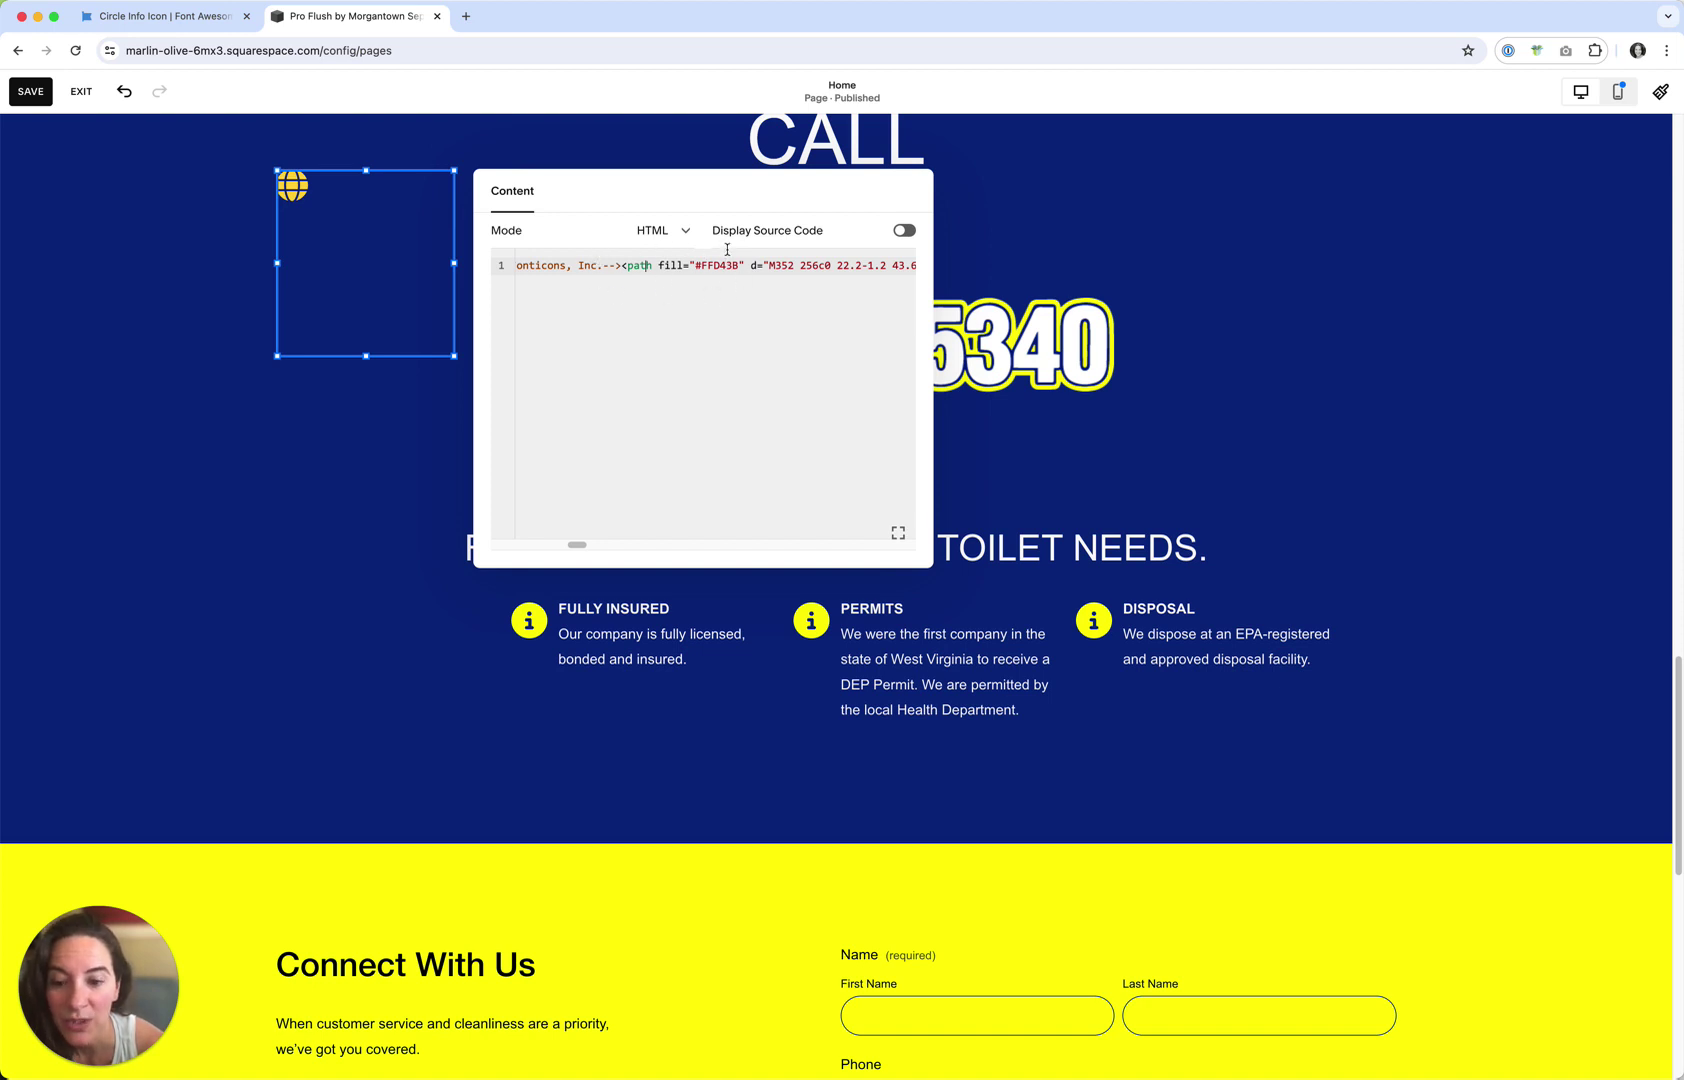
pyautogui.moveTo(692, 265); pyautogui.dragTo(739, 266)
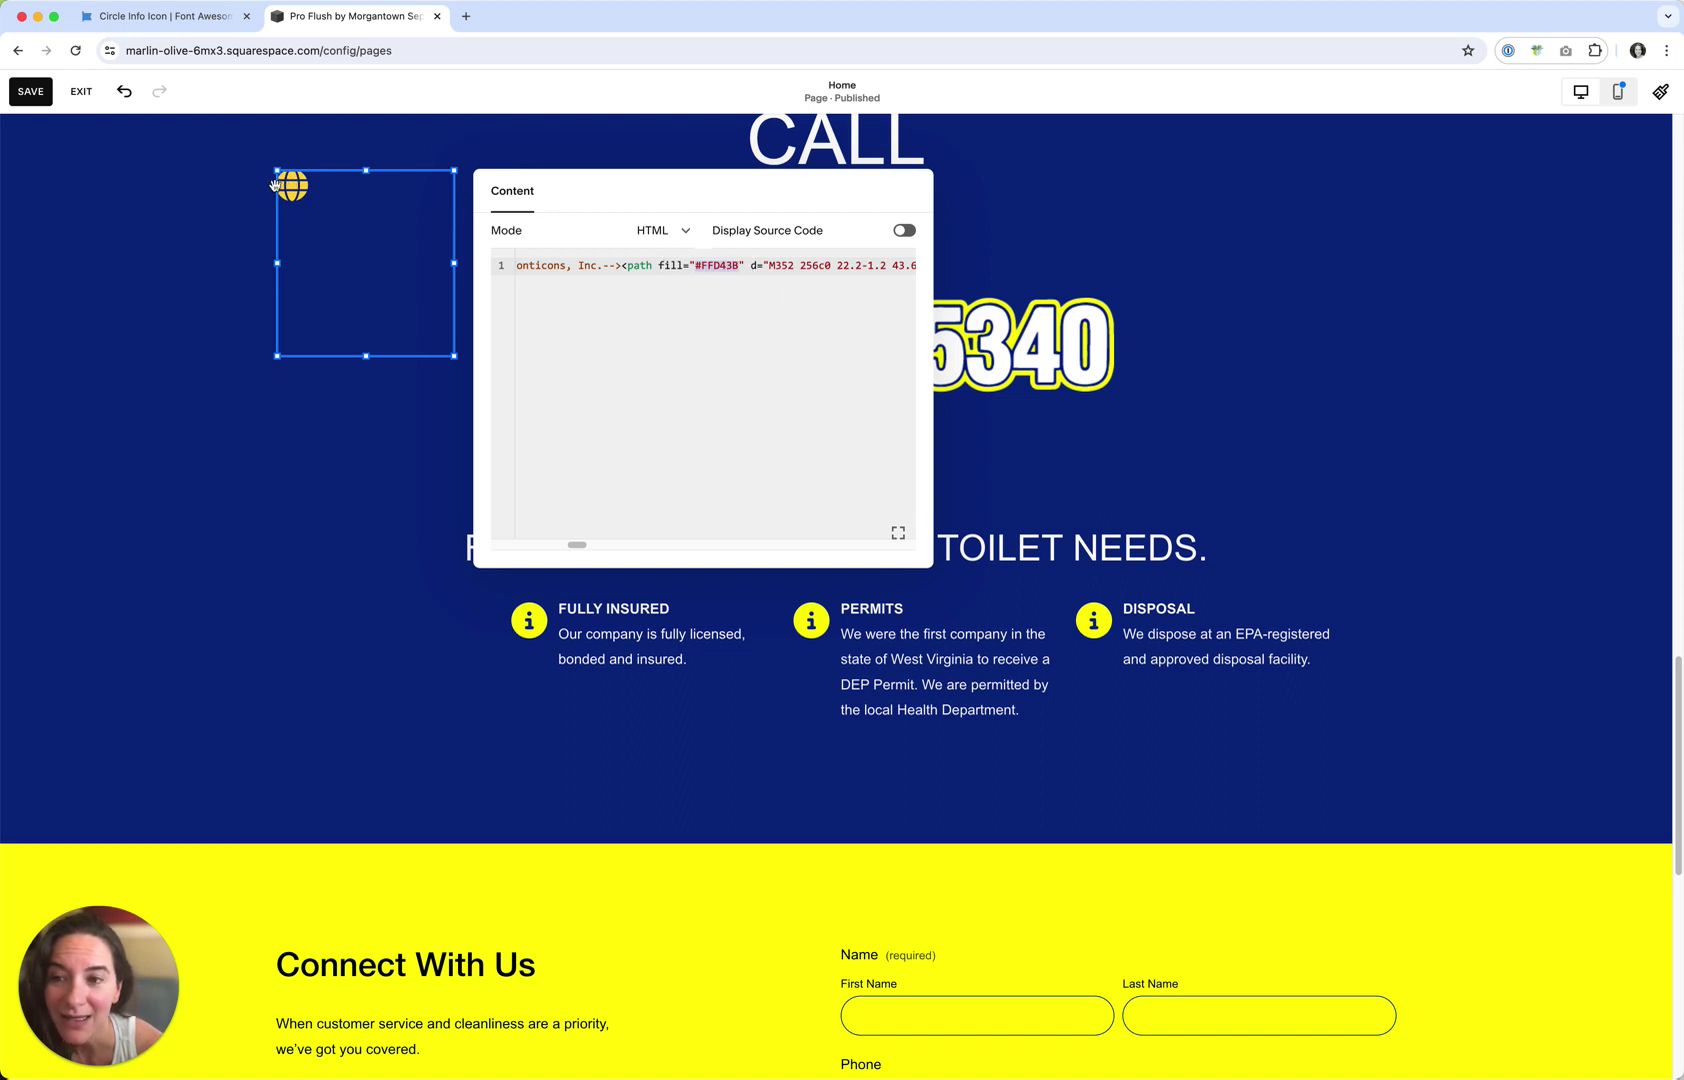
pyautogui.click(350, 440)
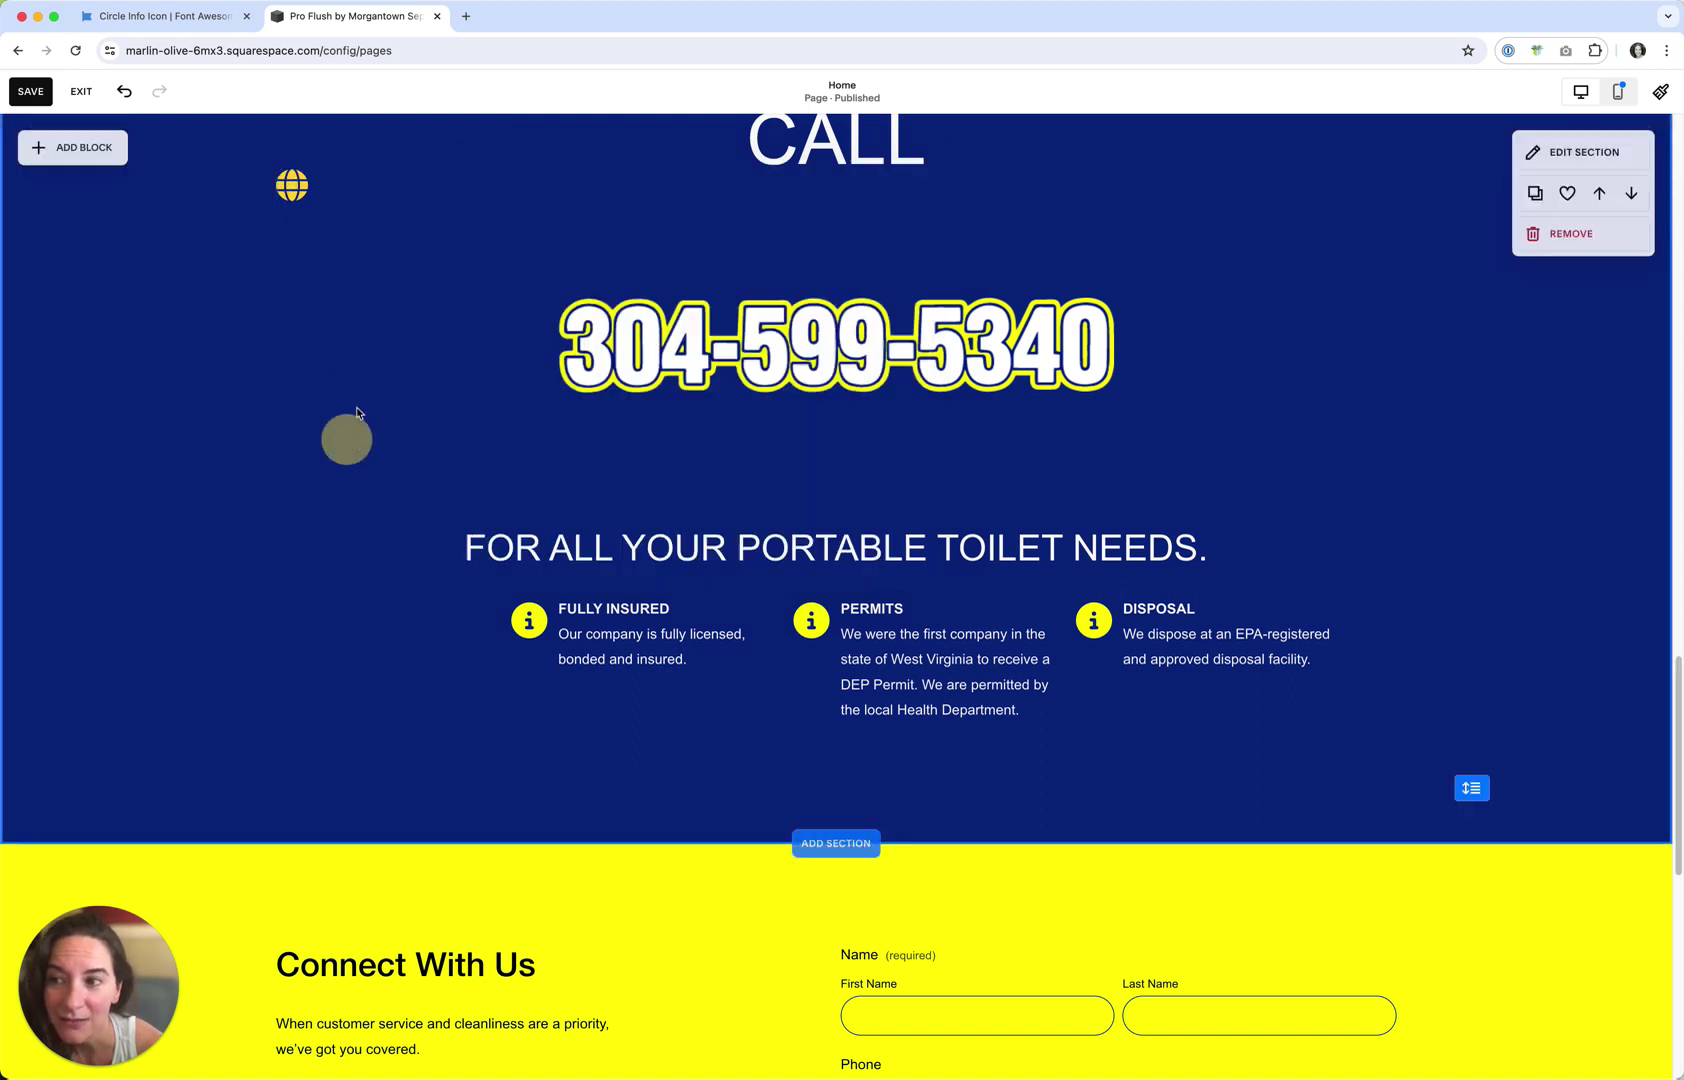
# Shrink the globe block, then copy the Fully Insured info icon's fill colour #ffff01
pyautogui.click(300, 195)
pyautogui.moveTo(454, 356); pyautogui.dragTo(762, 679)
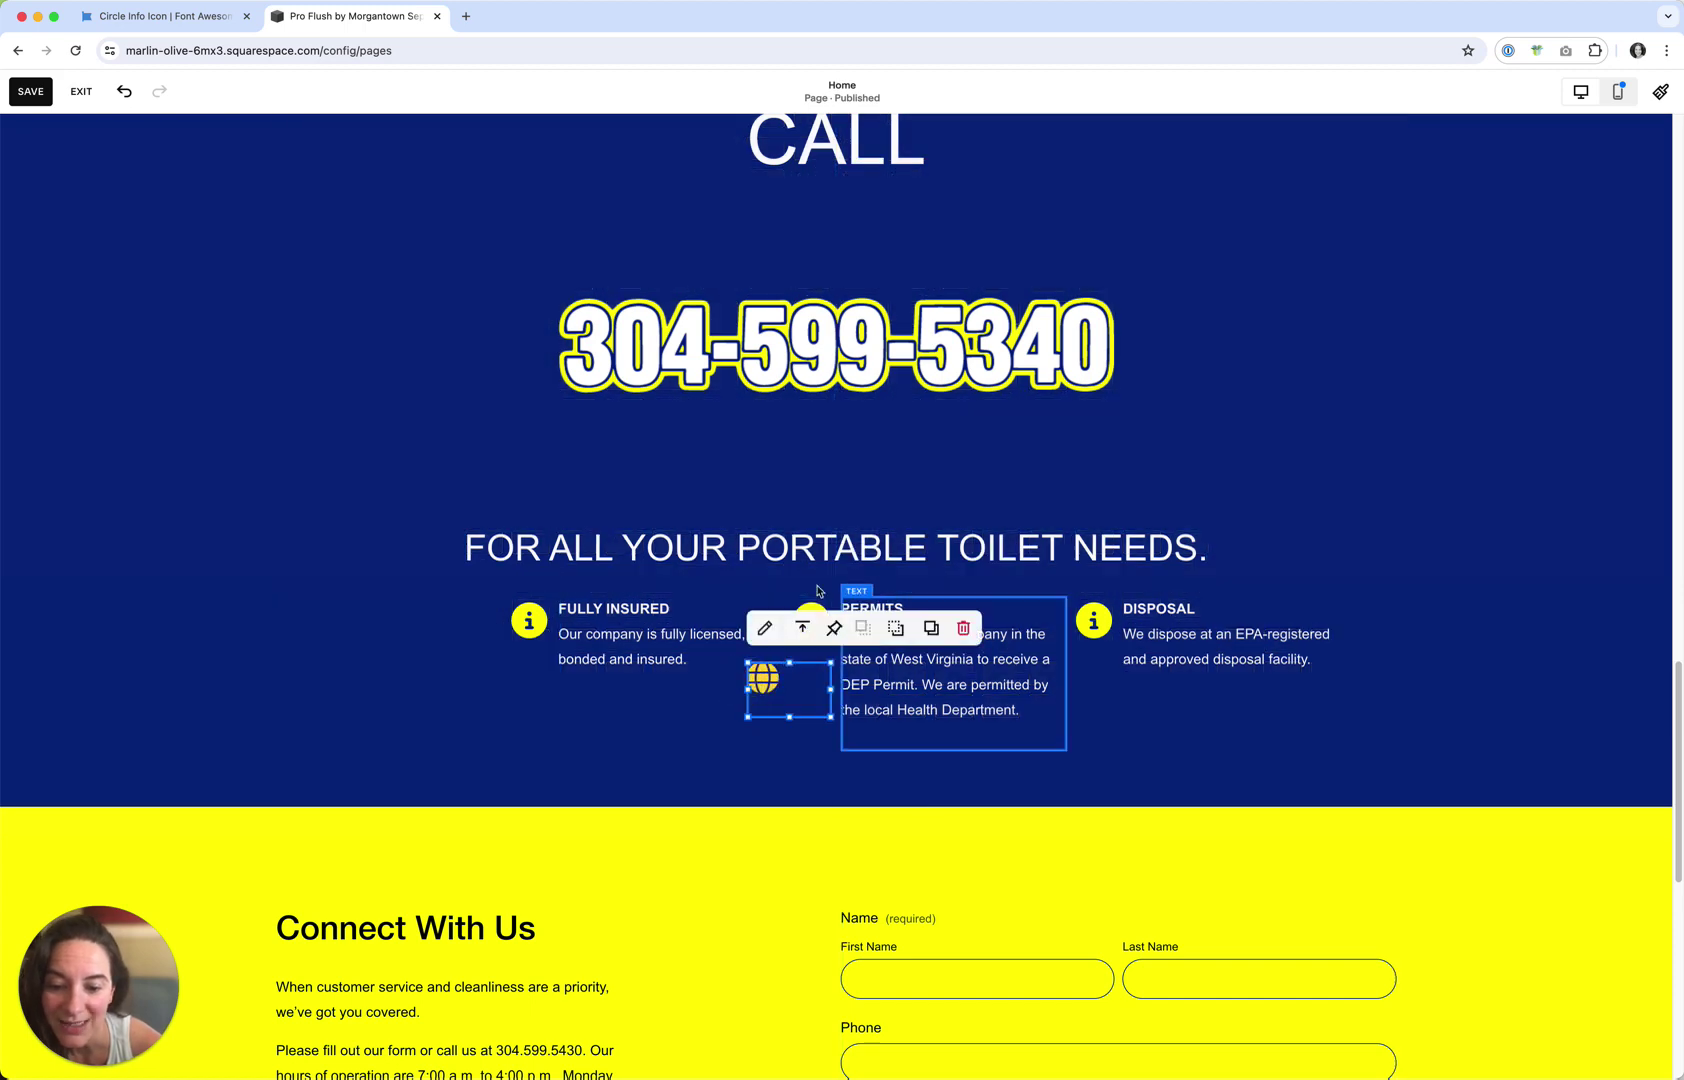
pyautogui.click(529, 621)
pyautogui.click(536, 567)
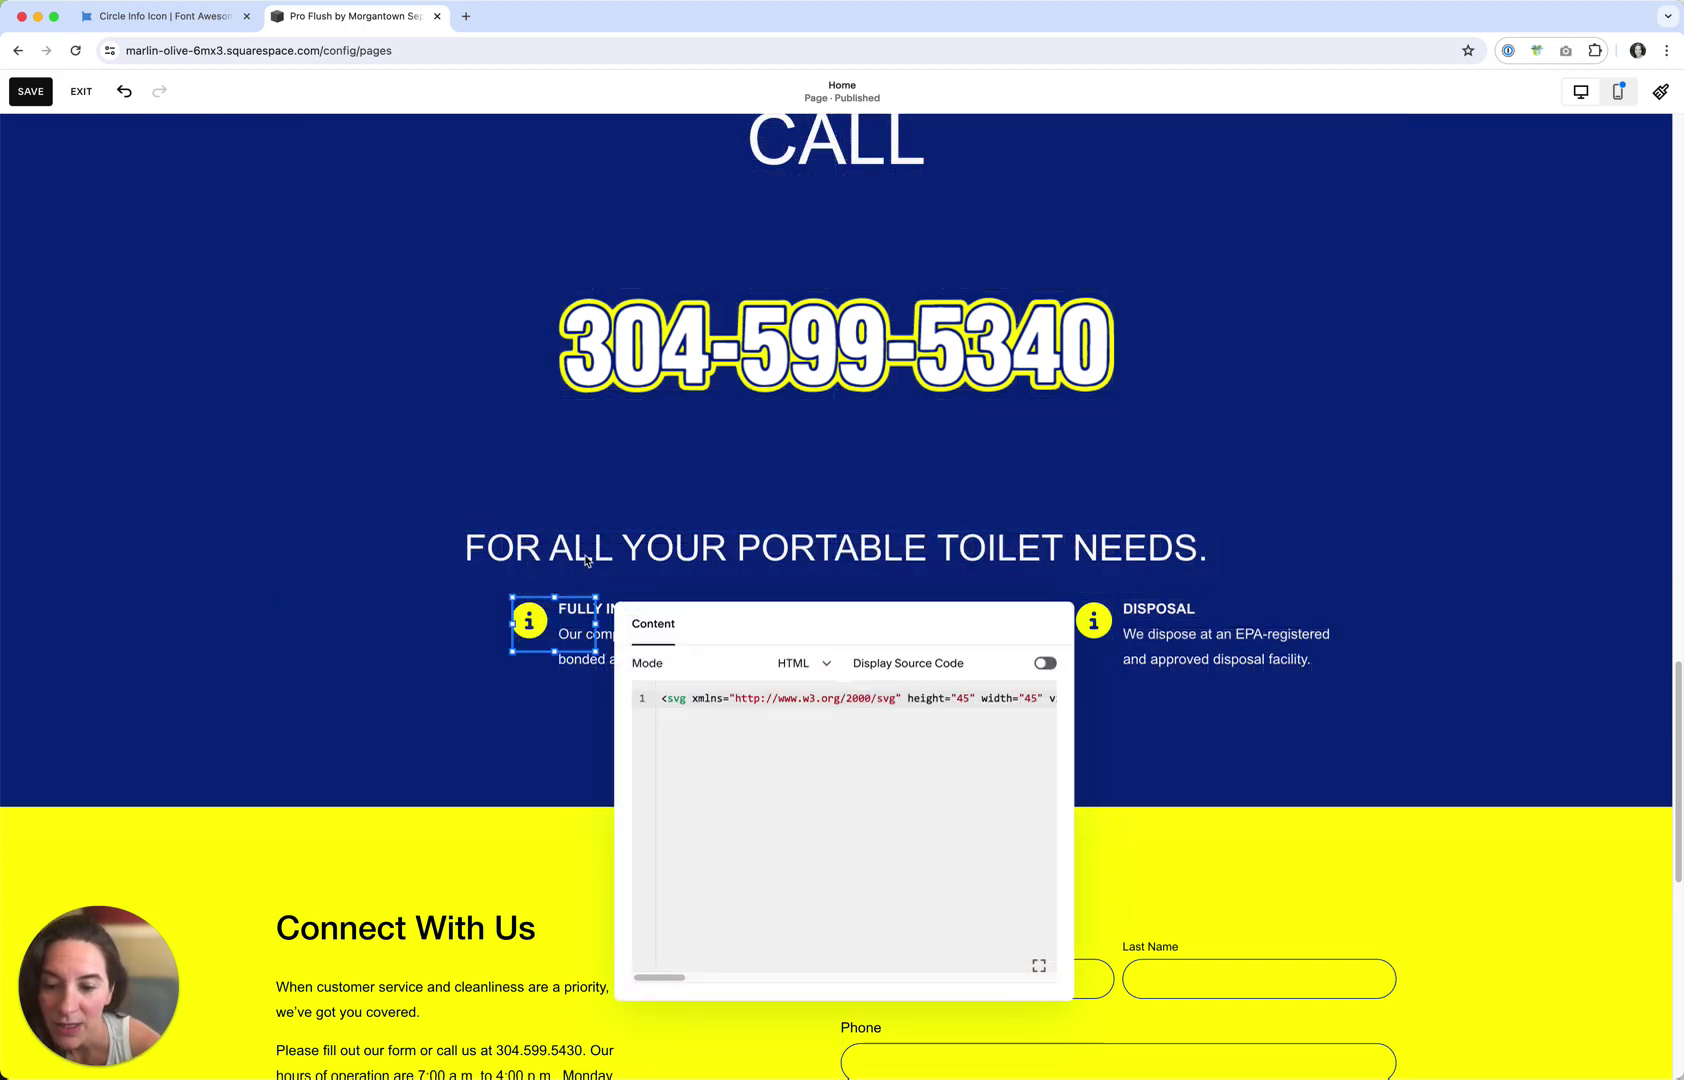
pyautogui.click(787, 697)
pyautogui.moveTo(963, 697); pyautogui.dragTo(1259, 690)
pyautogui.click(880, 698)
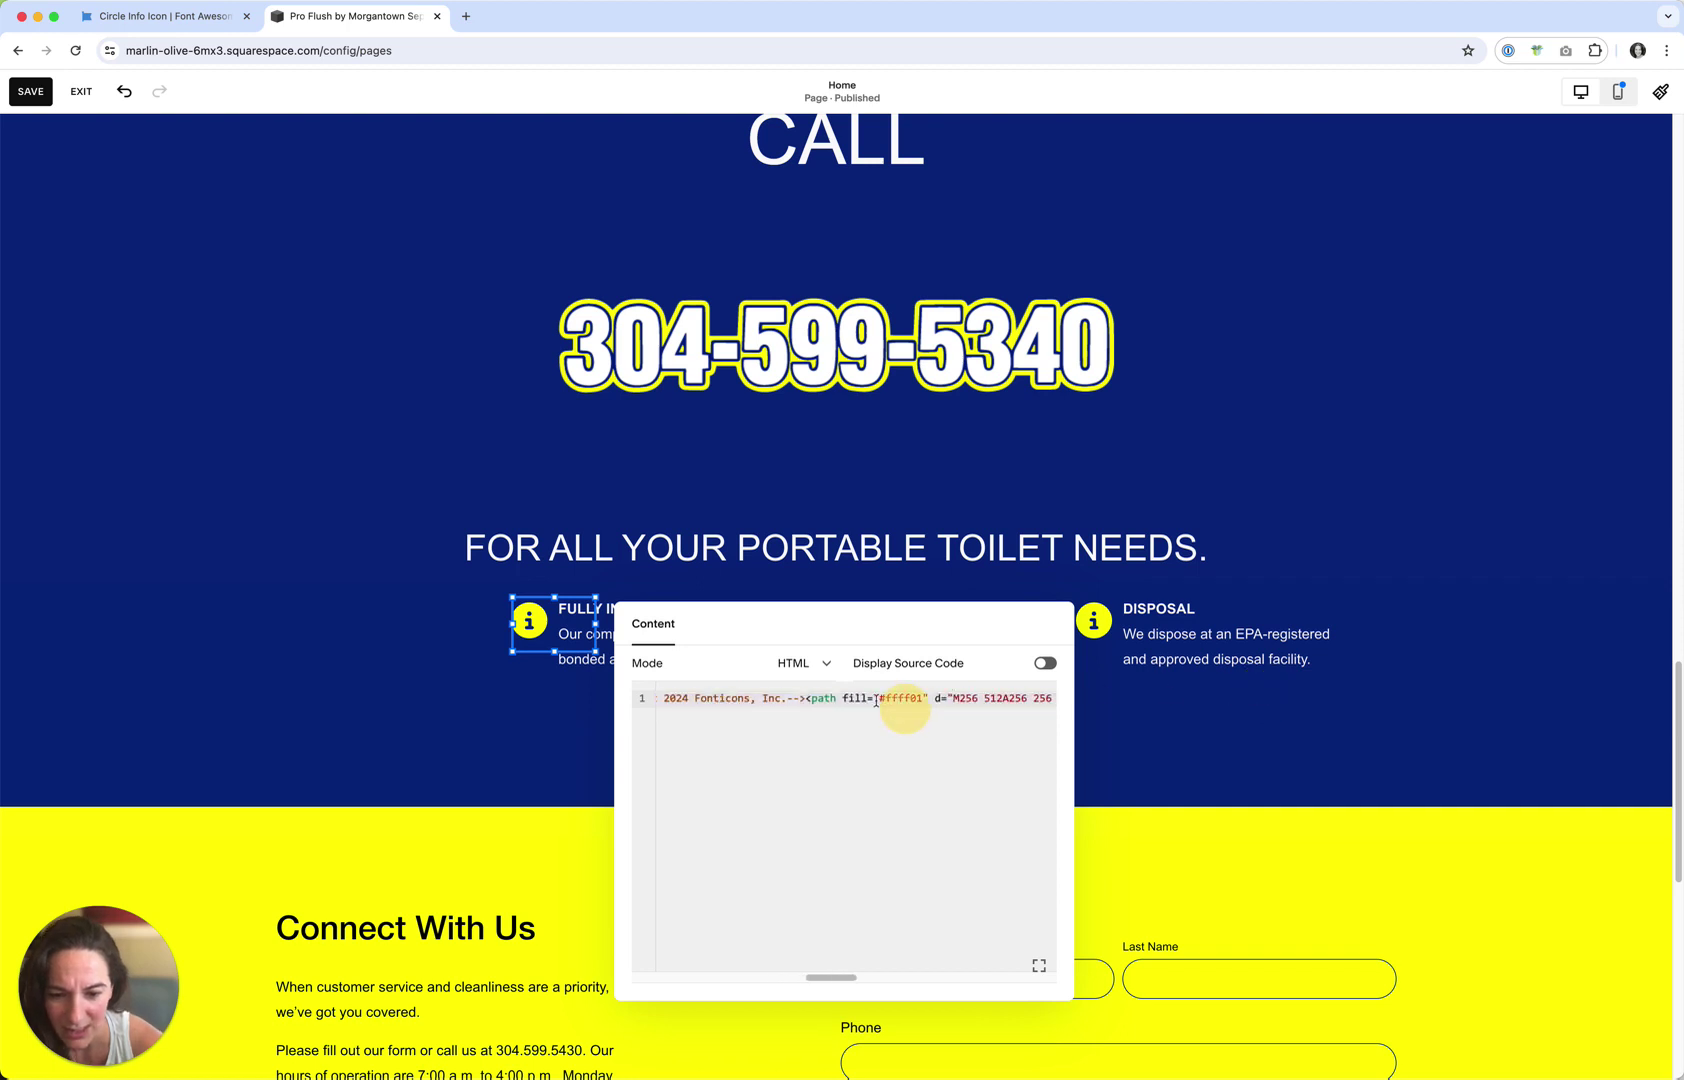
pyautogui.moveTo(880, 698); pyautogui.dragTo(922, 698)
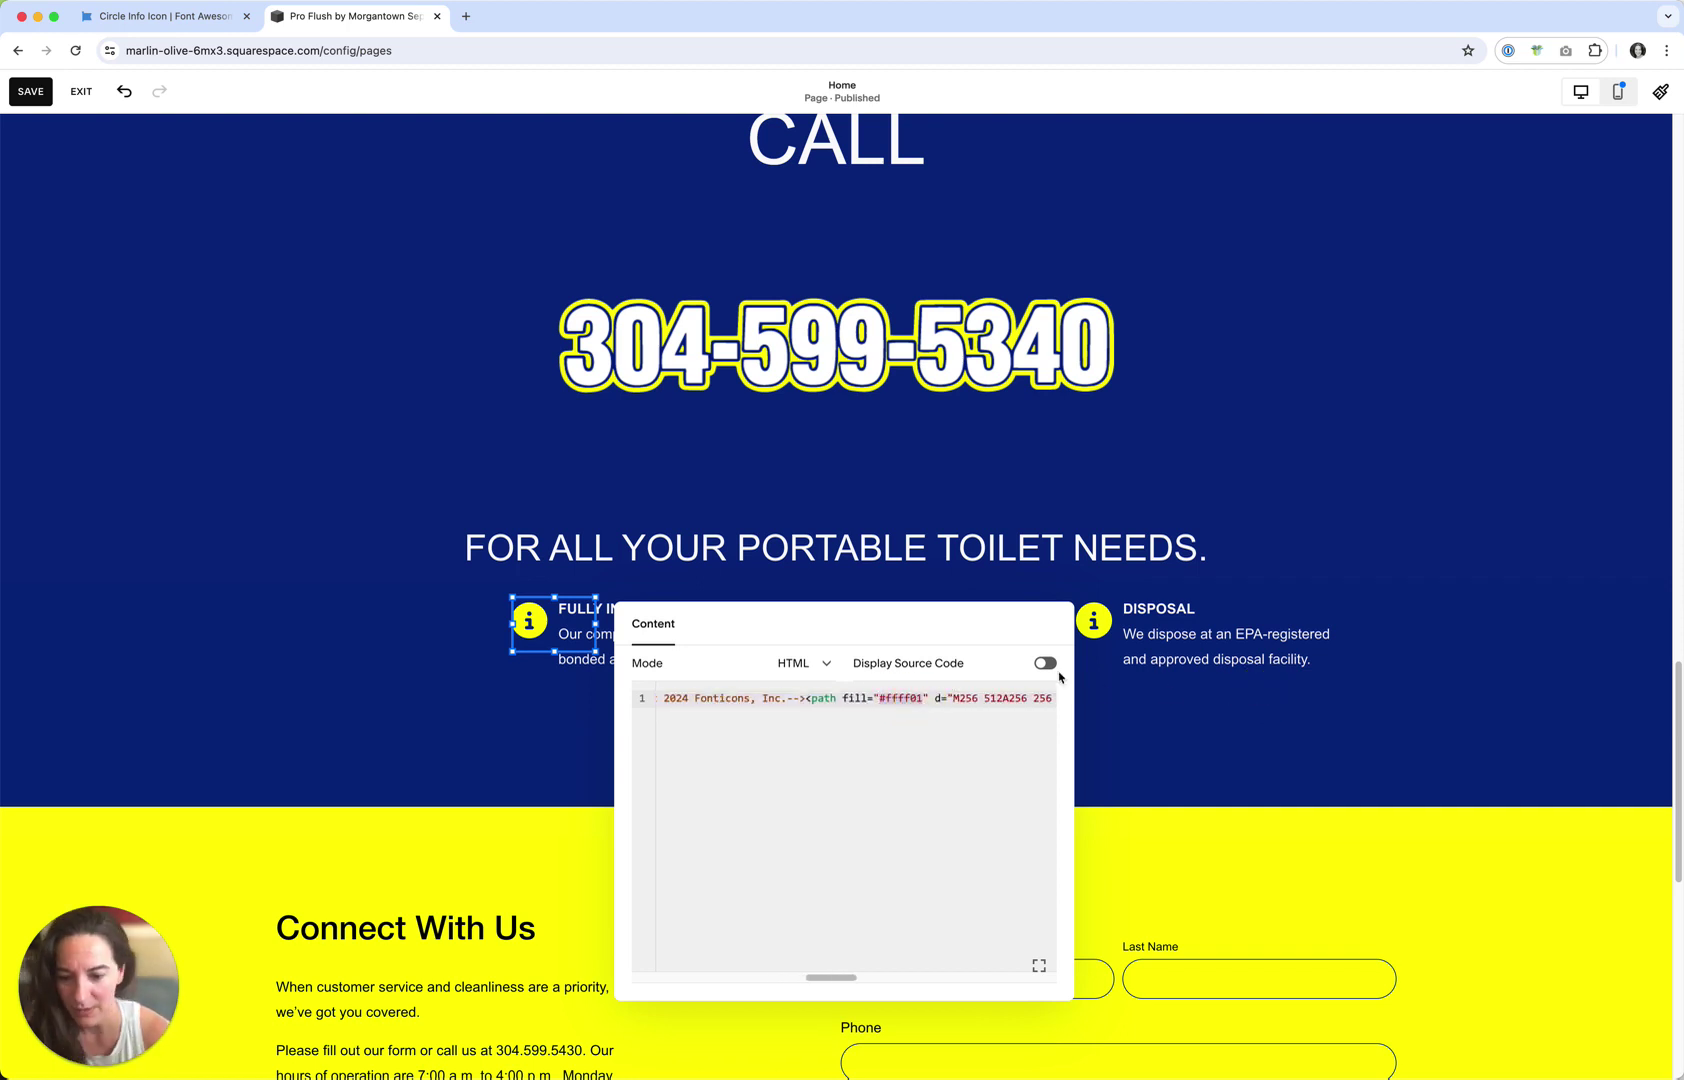
pyautogui.click(763, 680)
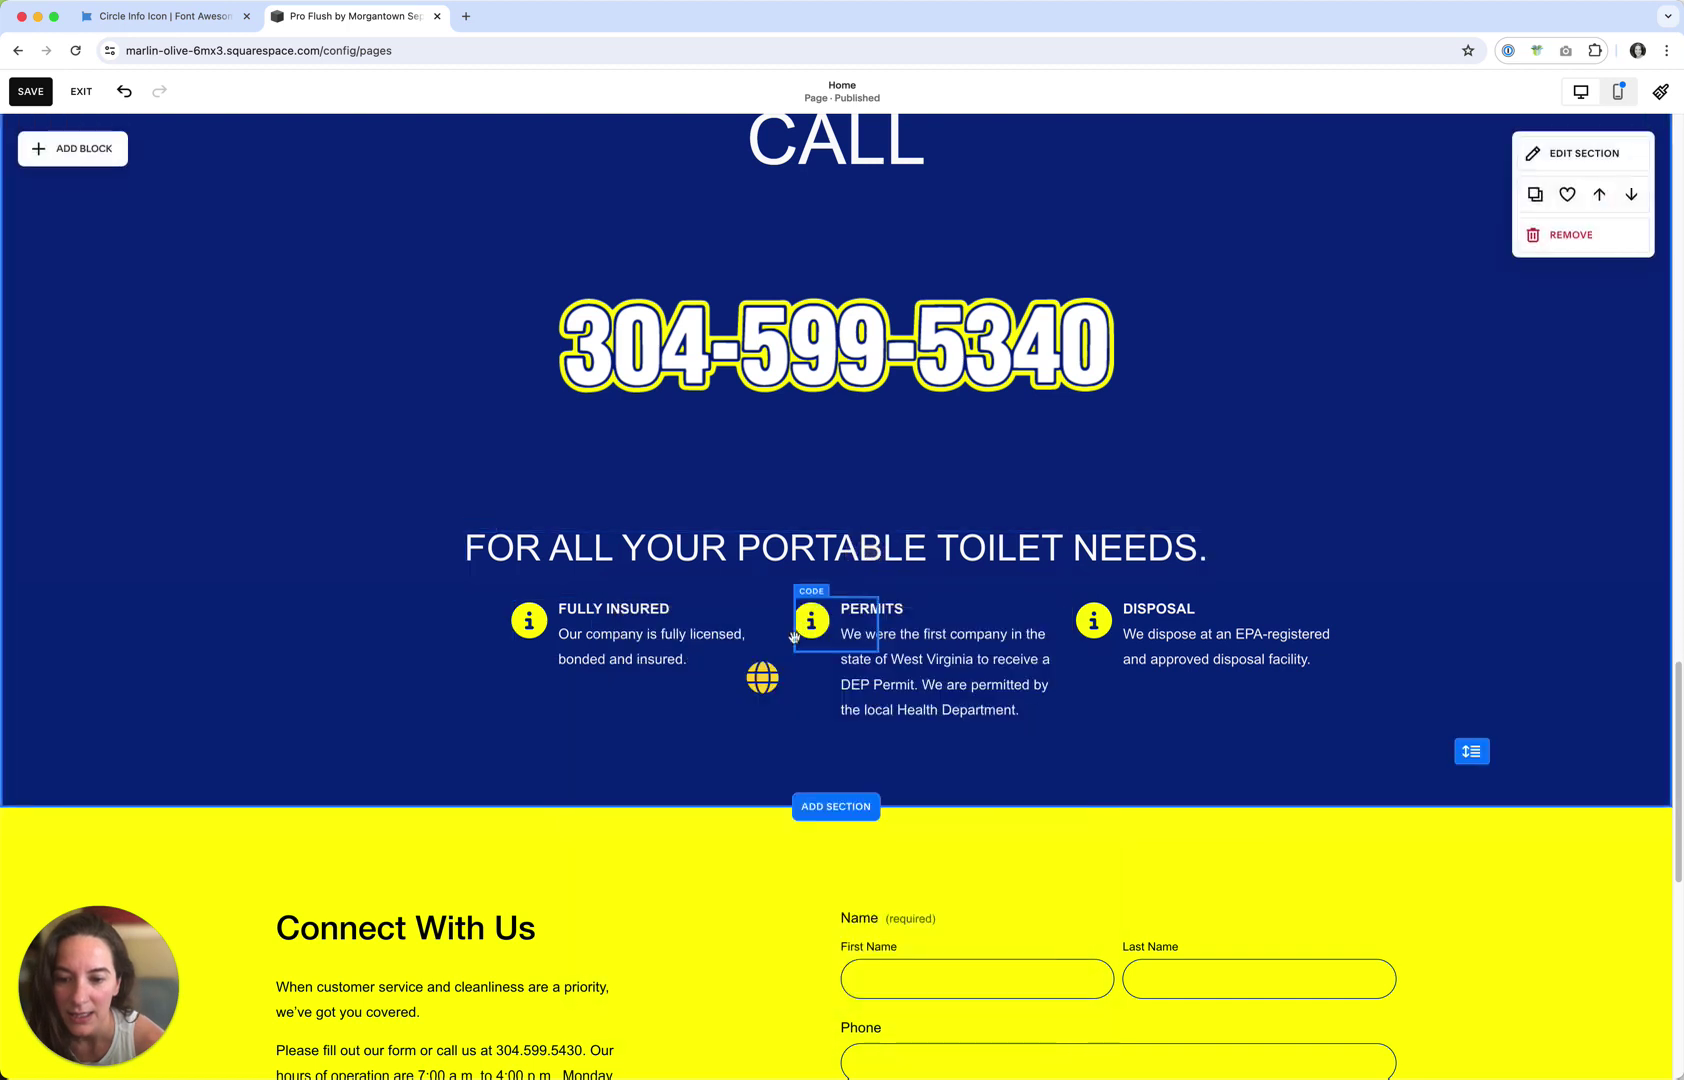
# Set the globe SVG's height and width to 45 and its fill to #ffff01
pyautogui.click(773, 668)
pyautogui.click(764, 623)
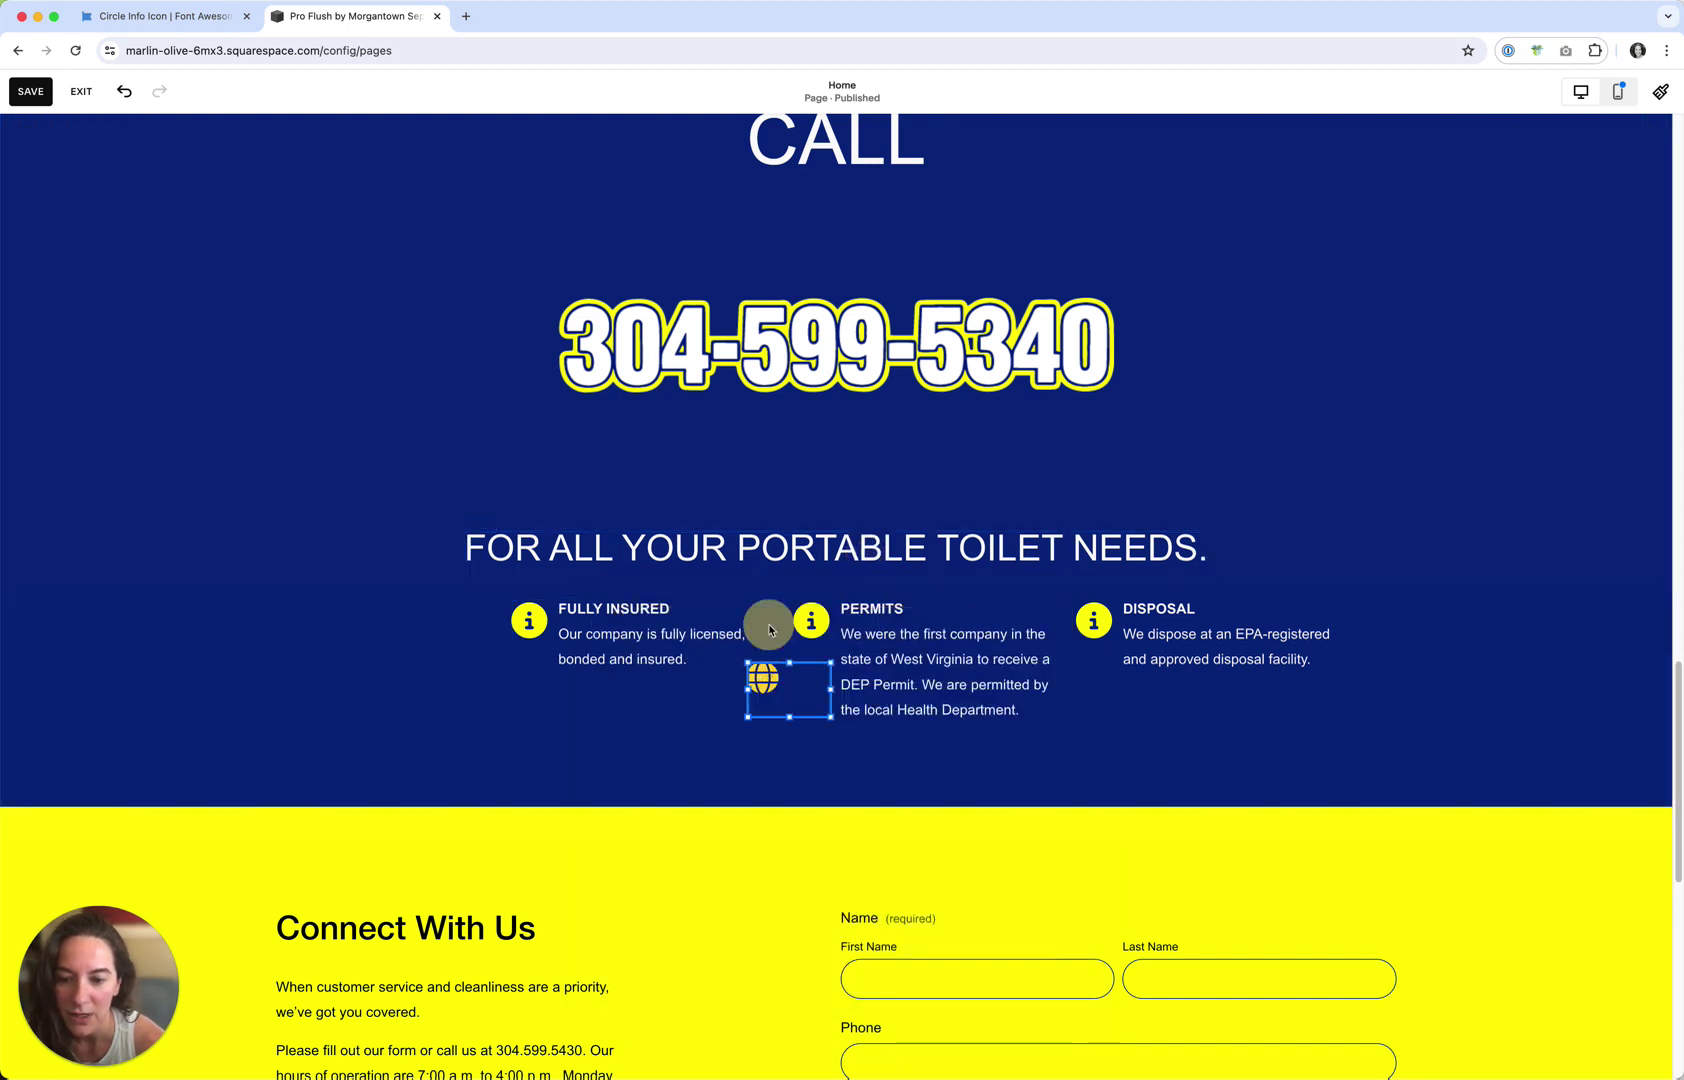
pyautogui.moveTo(1195, 757); pyautogui.dragTo(1364, 759)
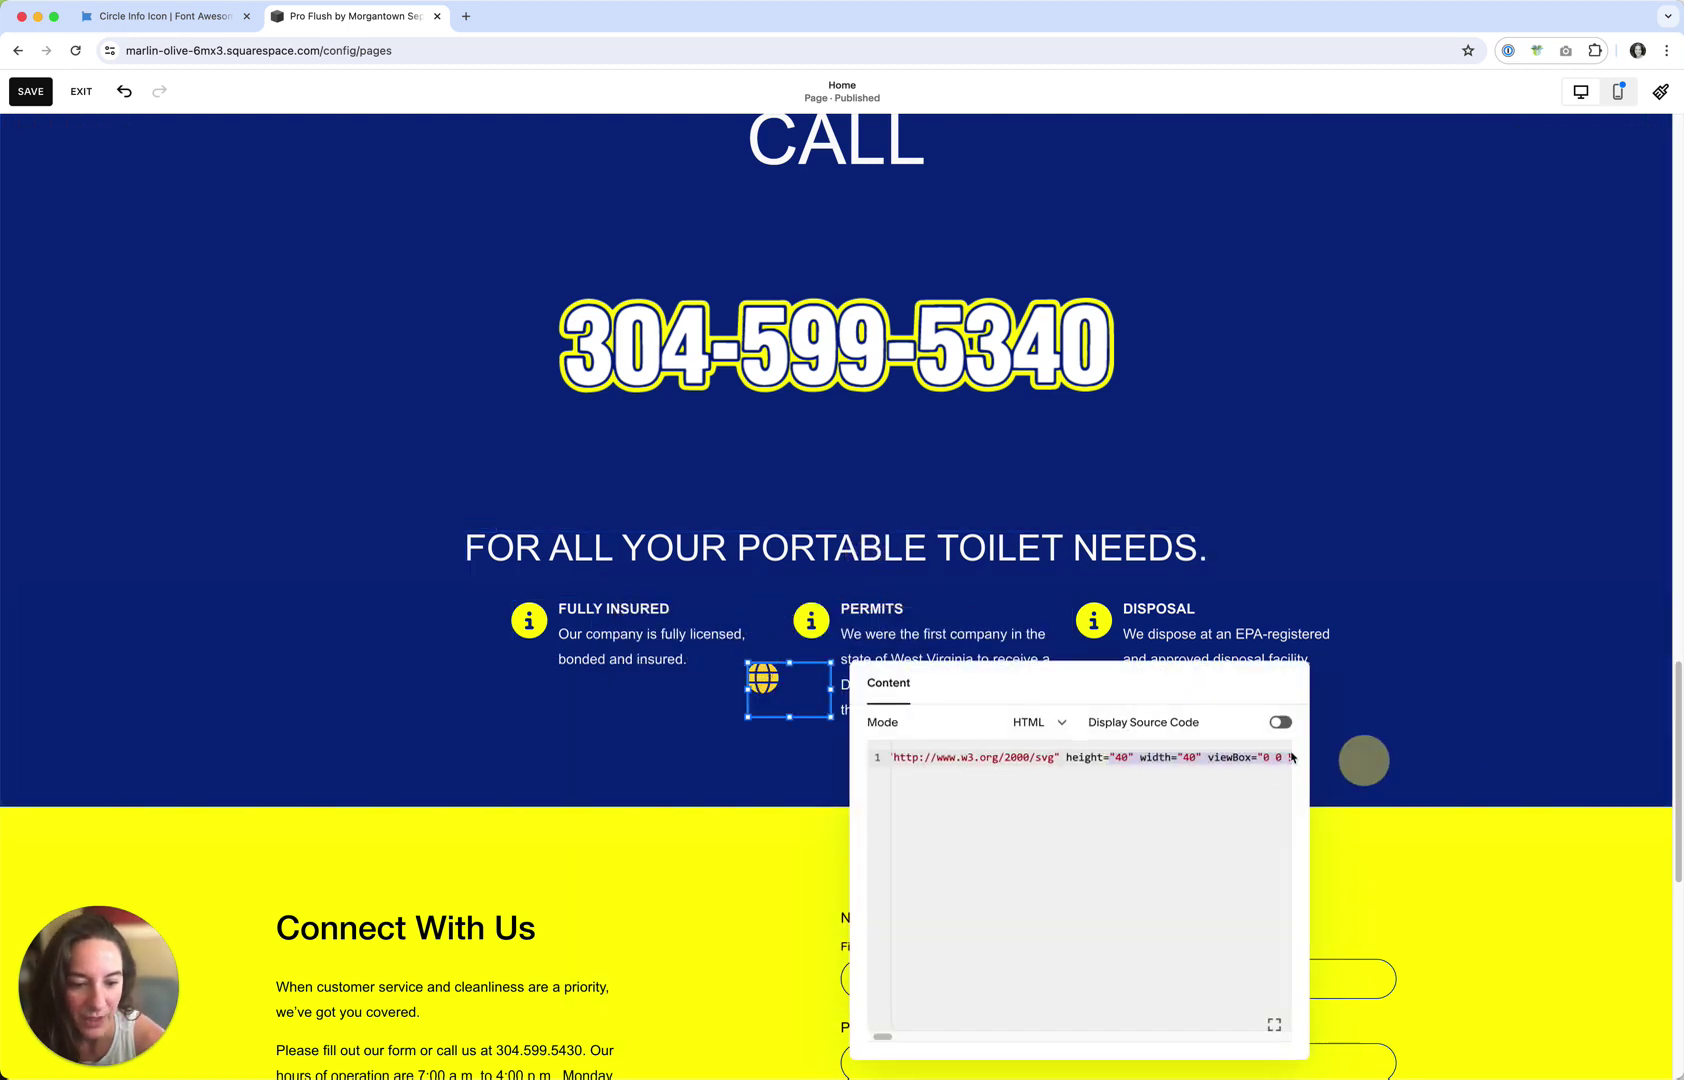
pyautogui.click(1110, 757)
pyautogui.doubleClick(1121, 757)
pyautogui.write('45')
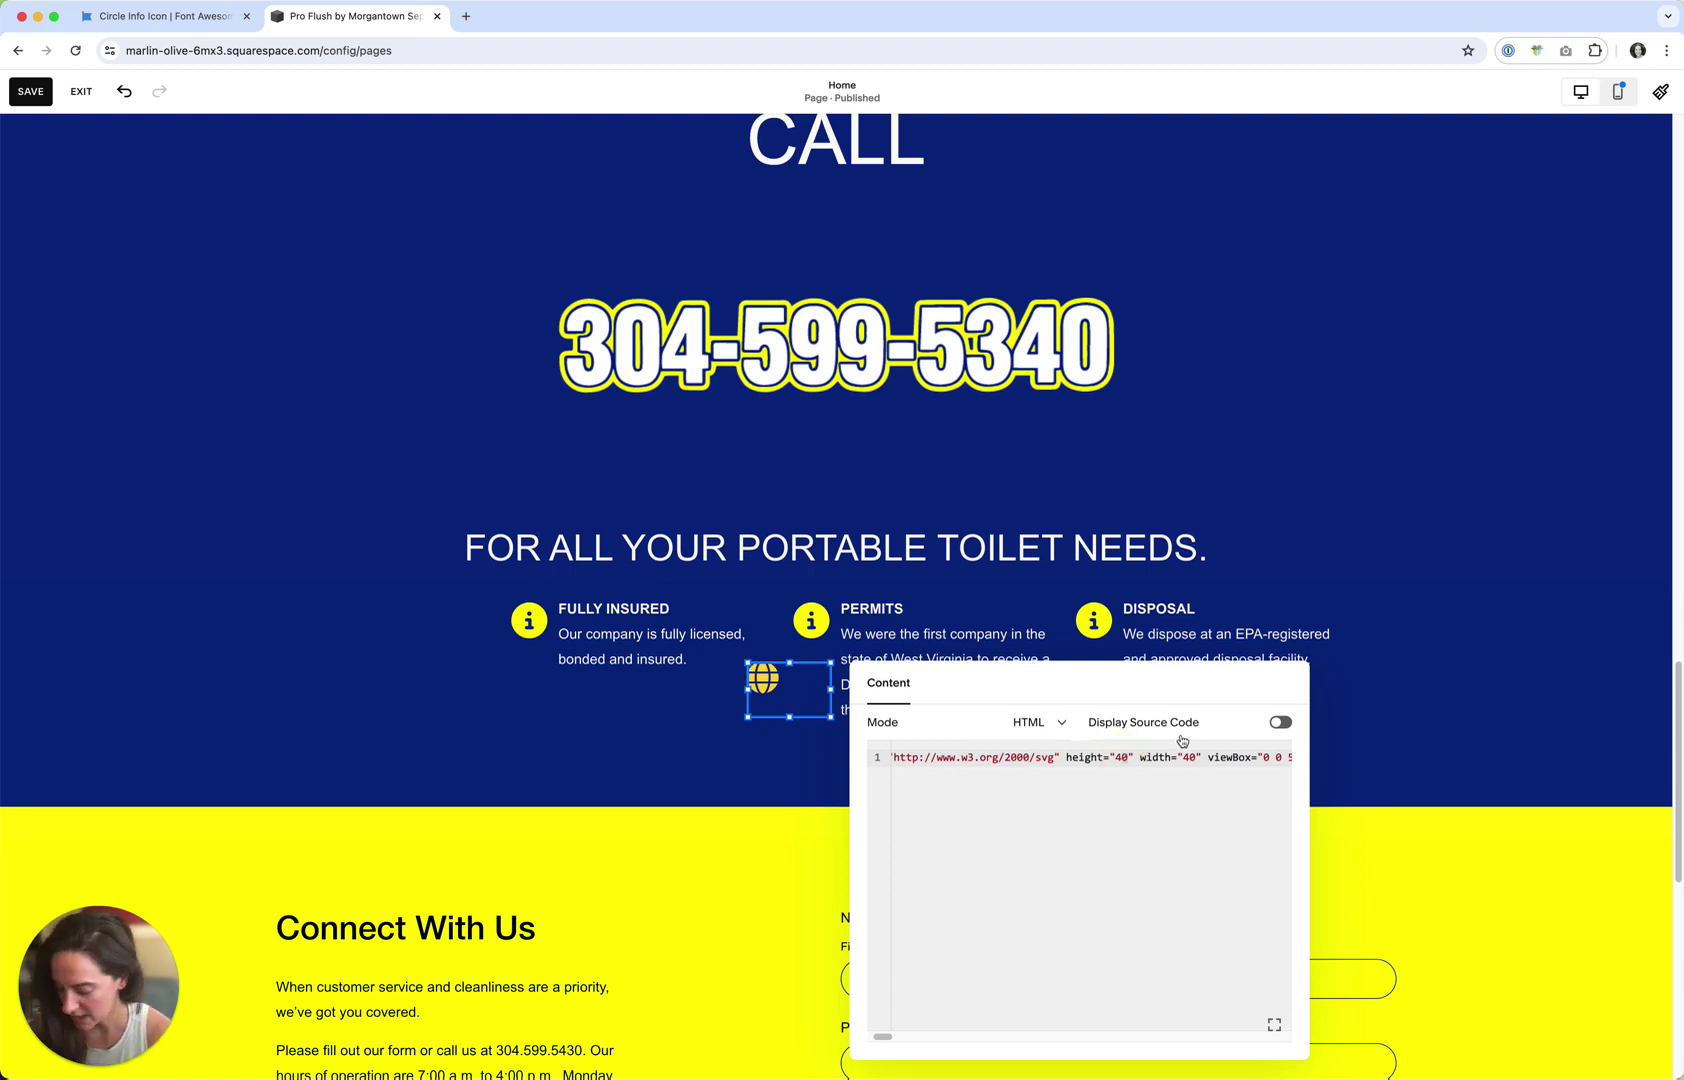
pyautogui.doubleClick(1188, 757)
pyautogui.write('45')
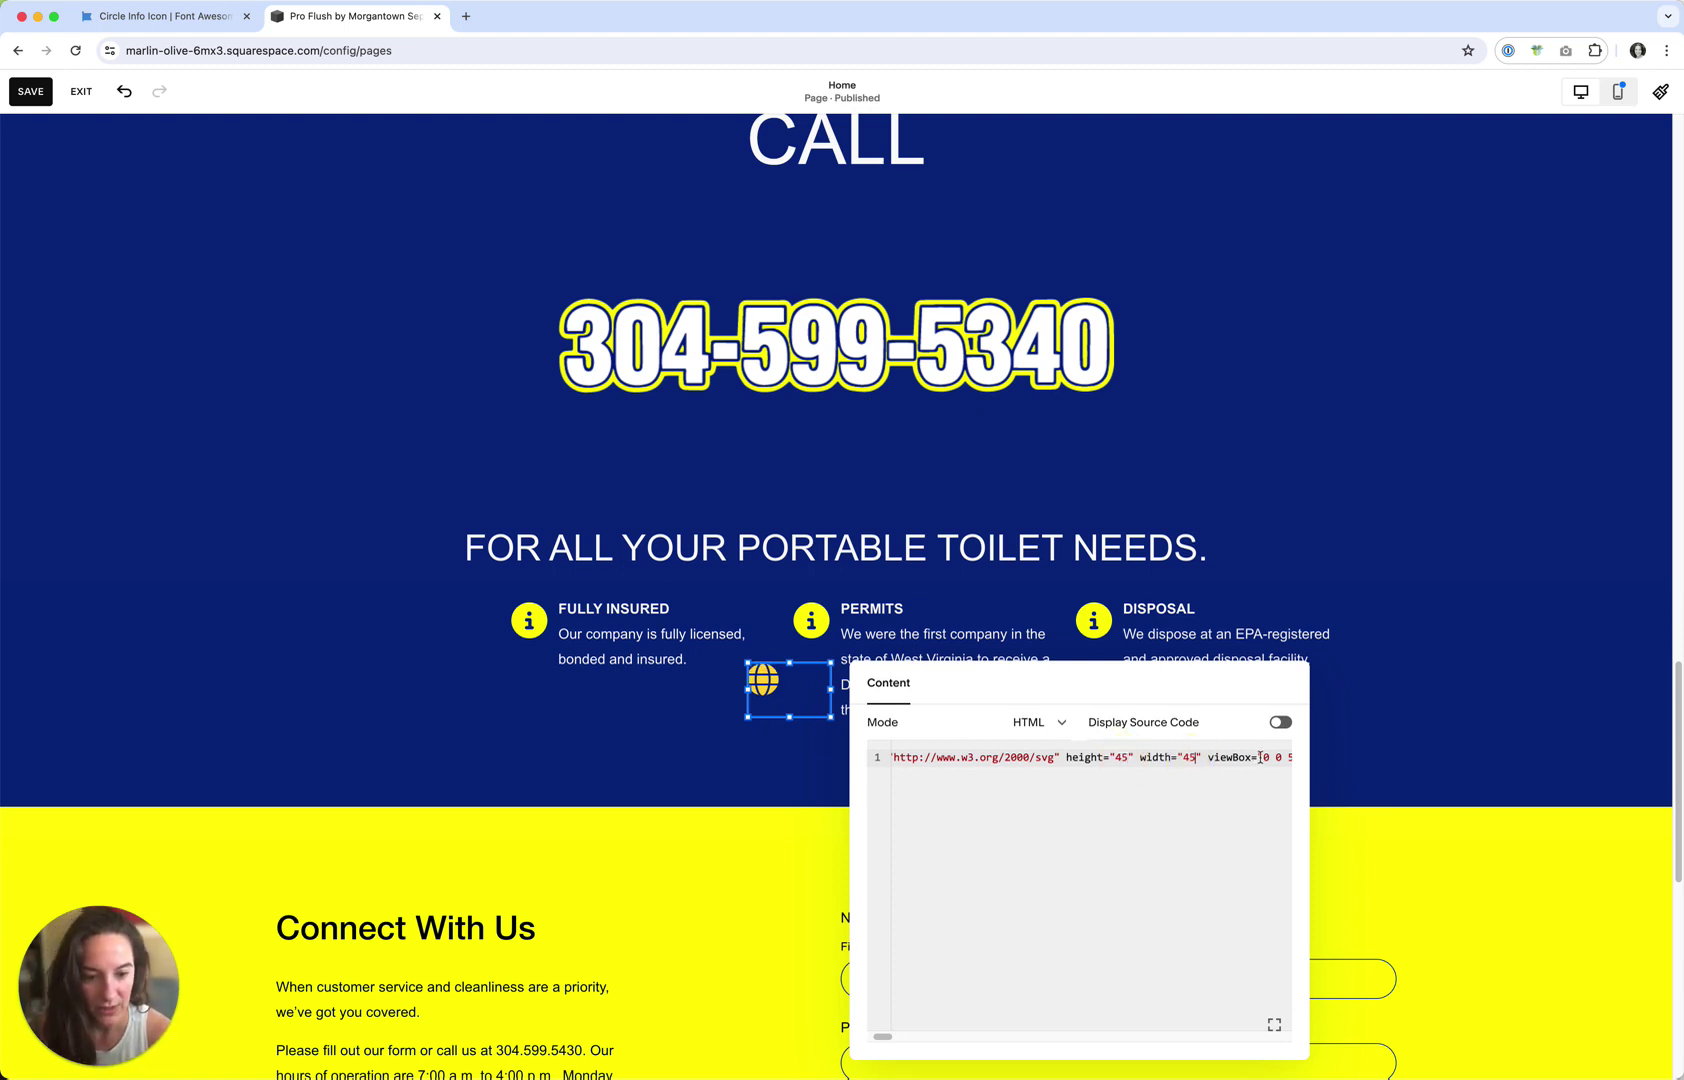
pyautogui.moveTo(1195, 757); pyautogui.dragTo(960, 1036)
pyautogui.moveTo(1044, 757); pyautogui.dragTo(997, 757)
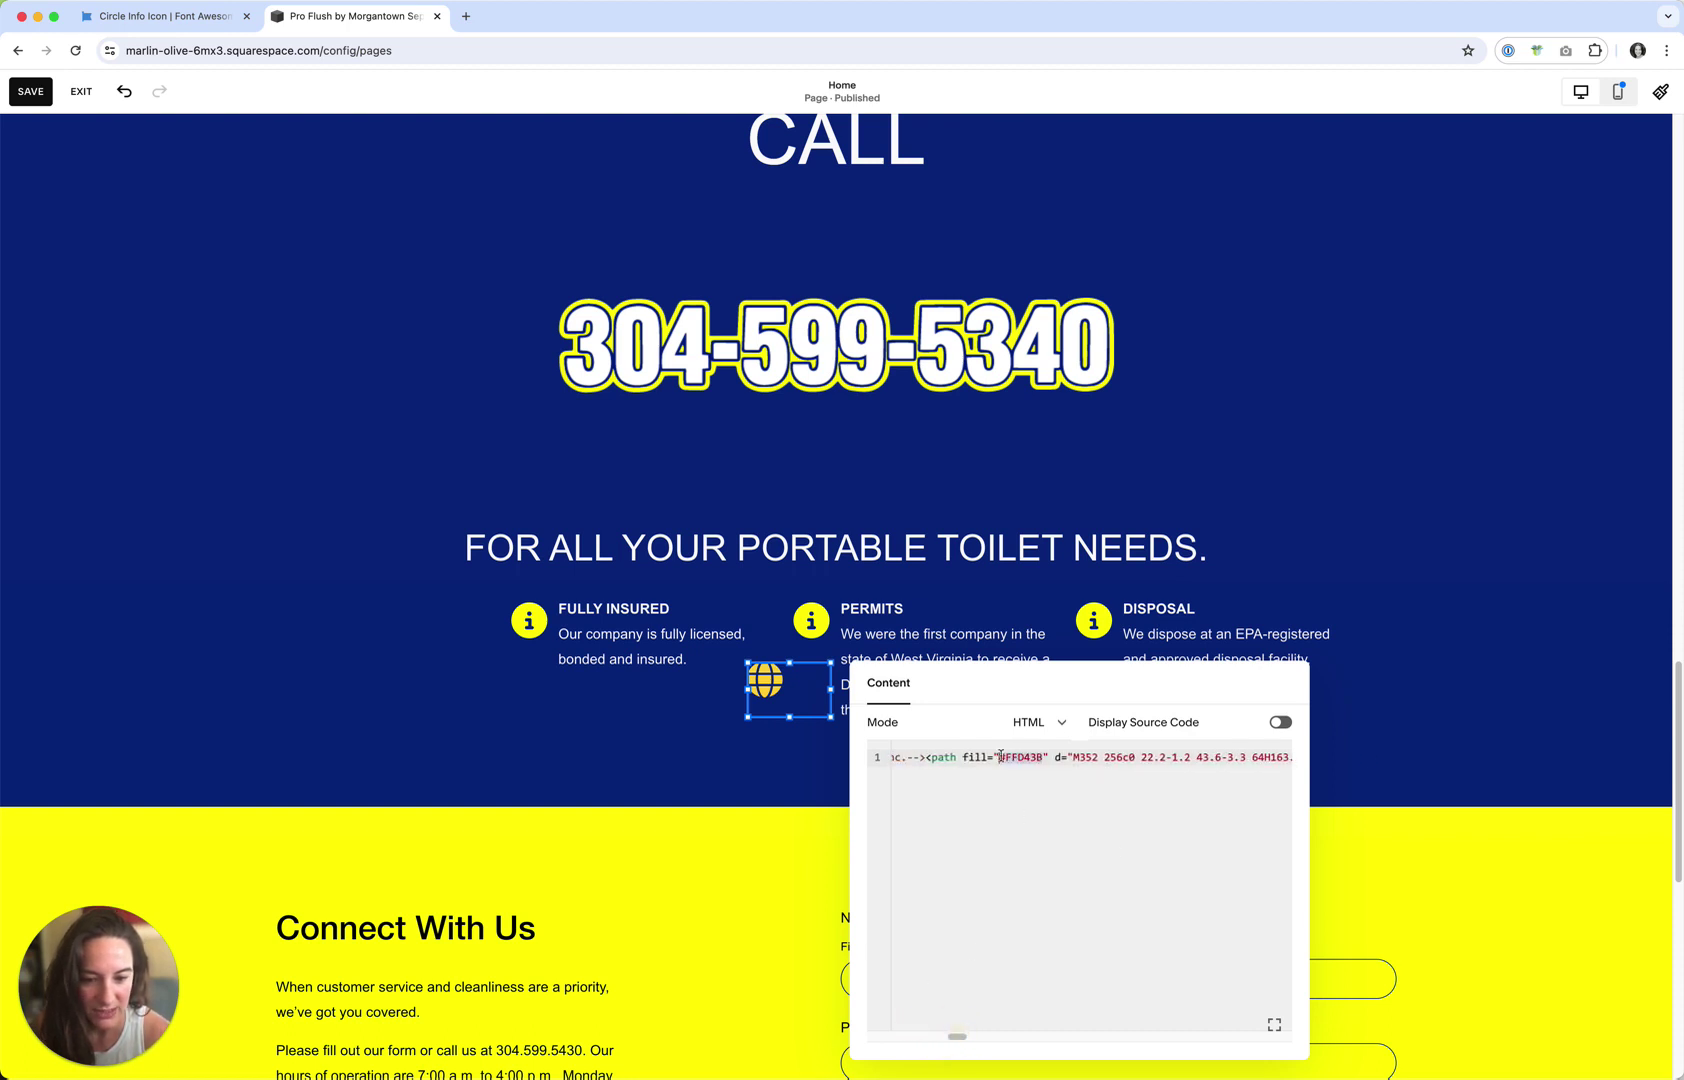
pyautogui.write('#ffff01')
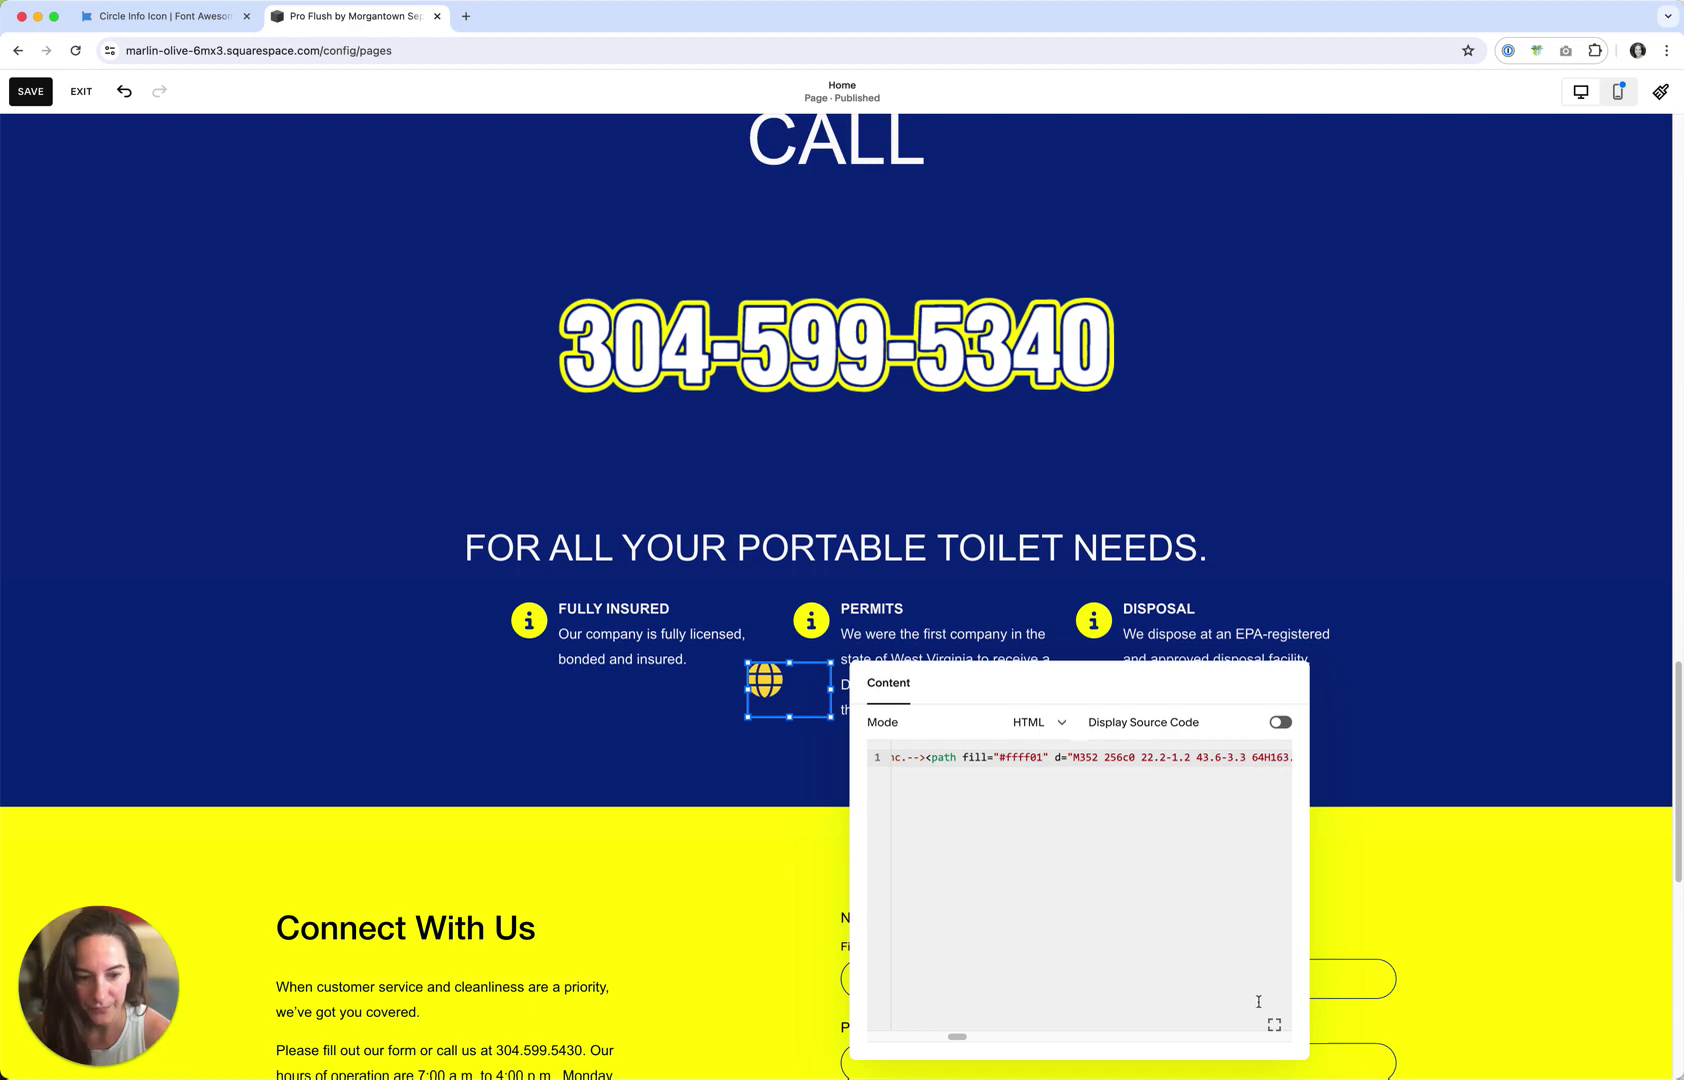
pyautogui.click(941, 582)
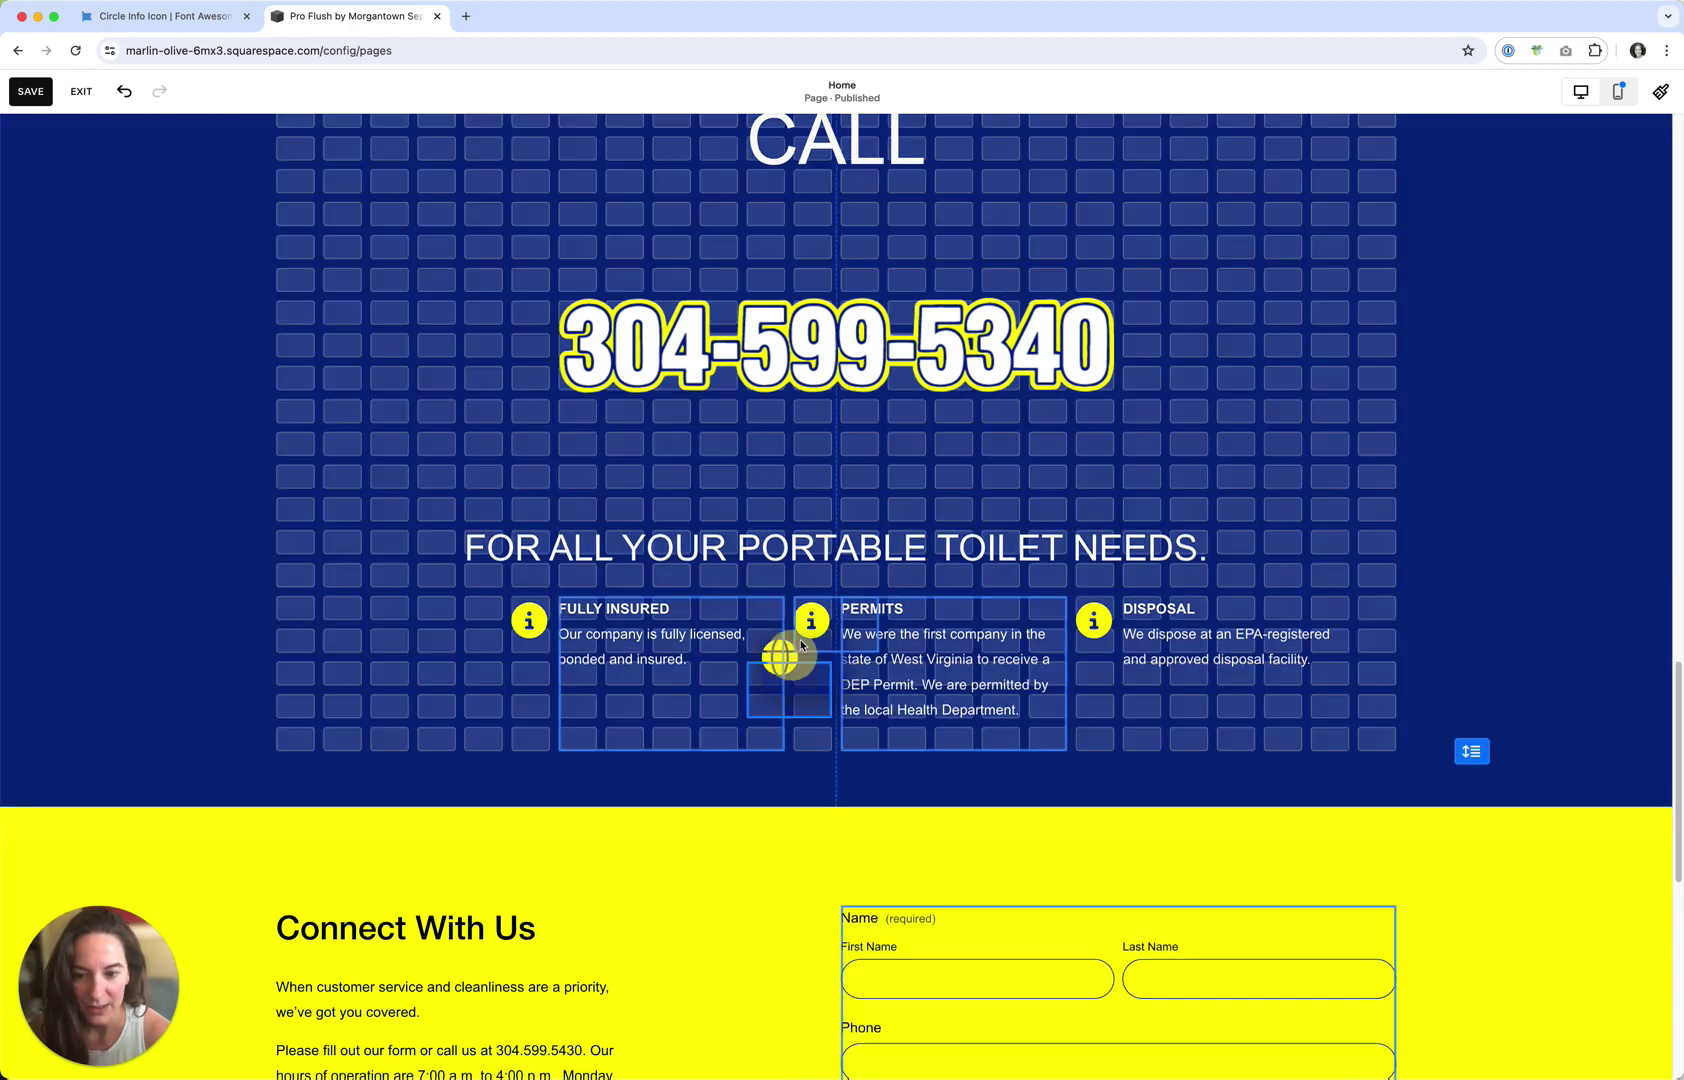
# Position the yellow globe block beside the PERMITS heading in place of its info icon
pyautogui.moveTo(800, 645)
pyautogui.mouseDown()
pyautogui.moveTo(822, 628)
pyautogui.moveTo(831, 646)
pyautogui.mouseUp()
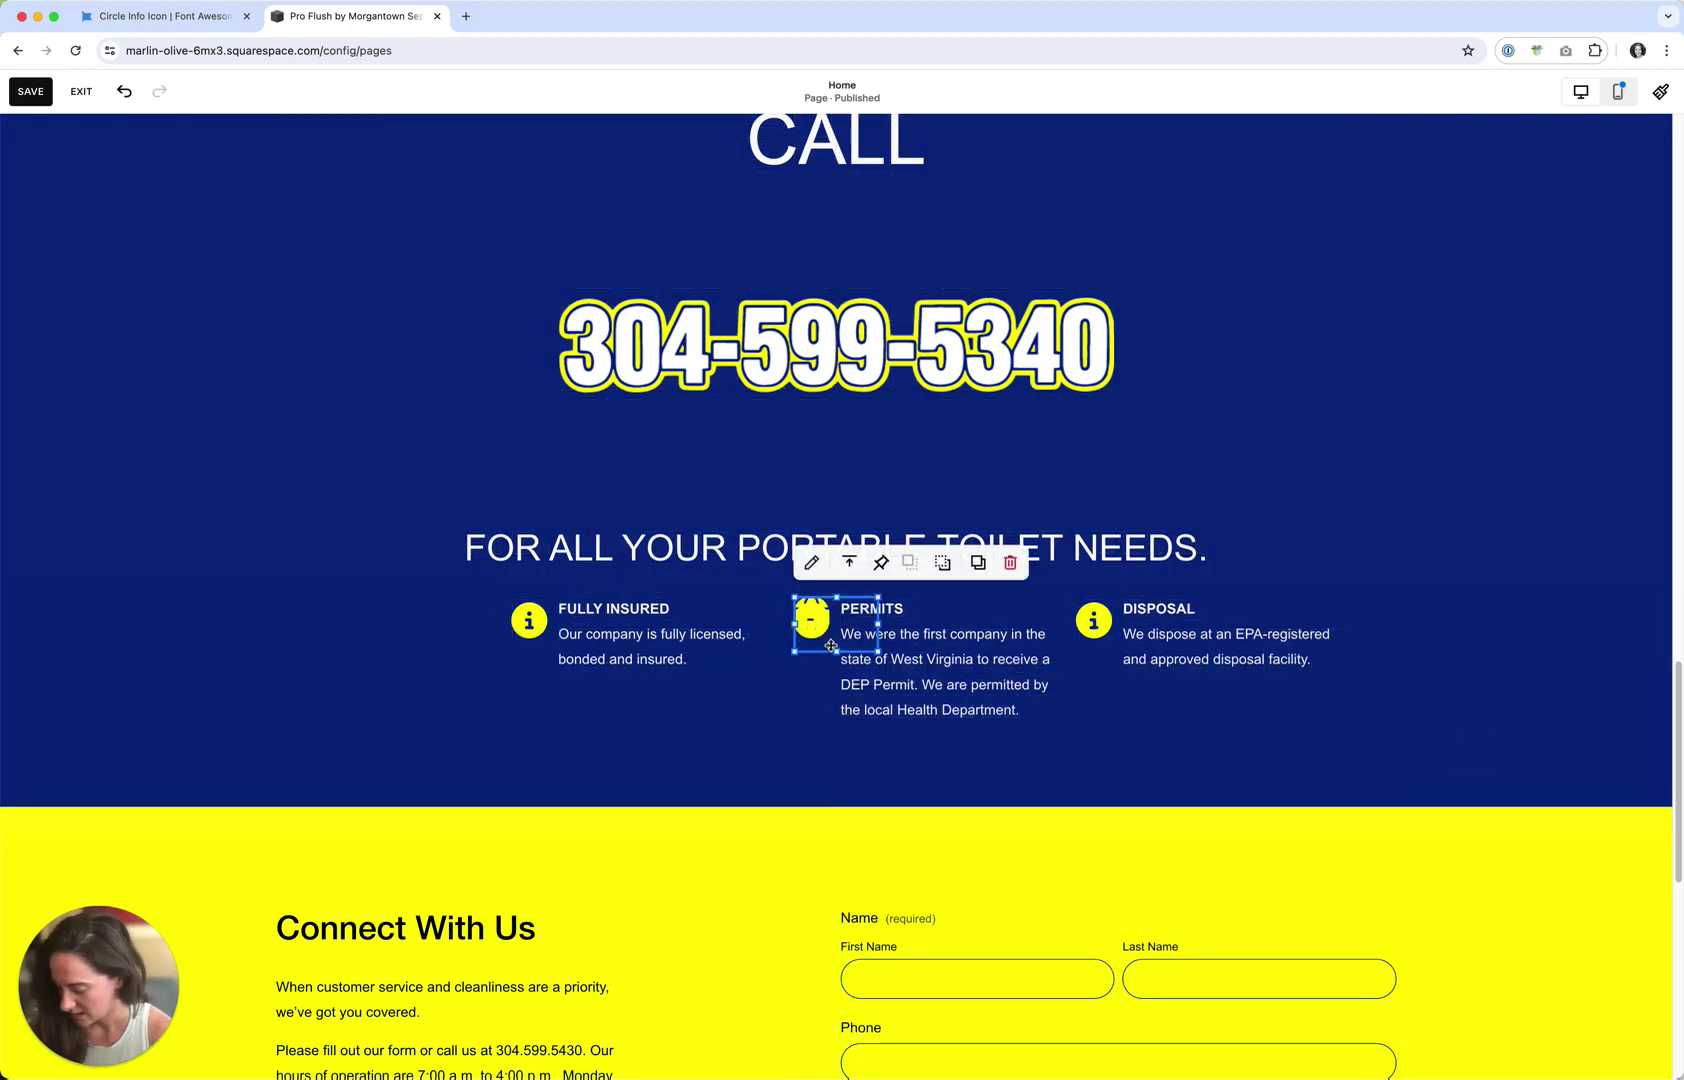
pyautogui.click(811, 620)
pyautogui.press('BackSpace')
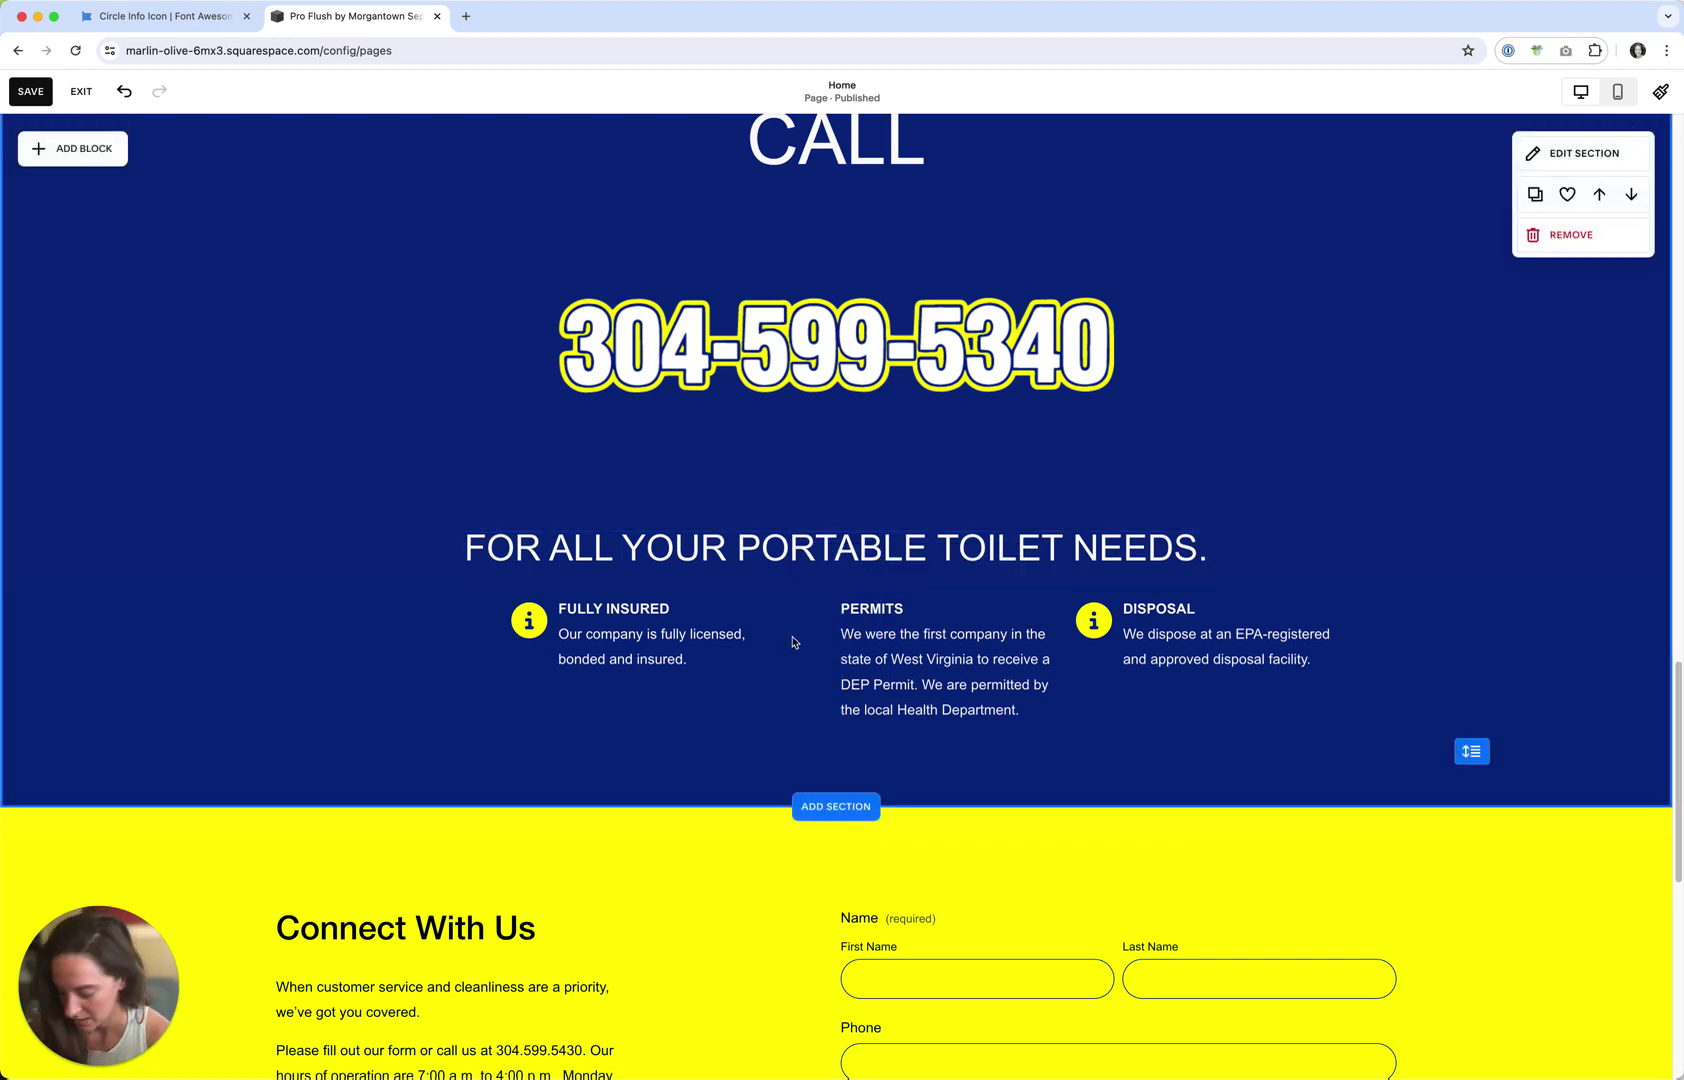
pyautogui.press('super+z')
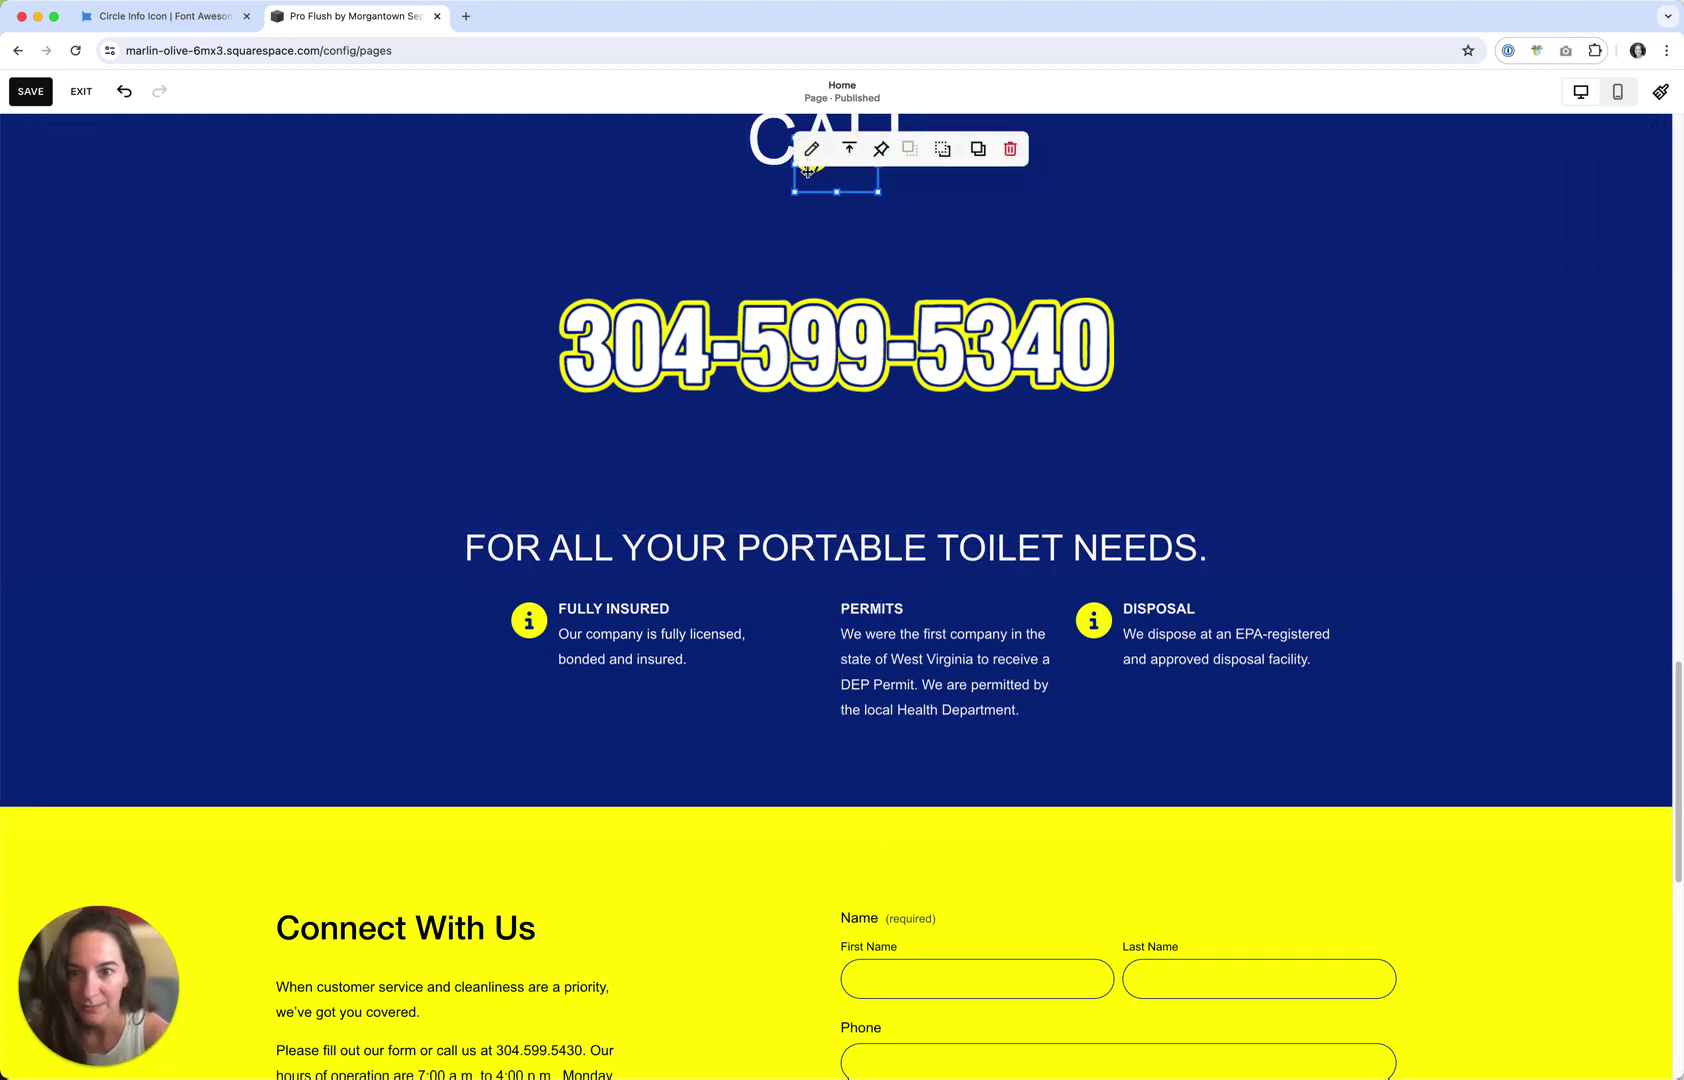
pyautogui.moveTo(811, 176); pyautogui.dragTo(817, 637)
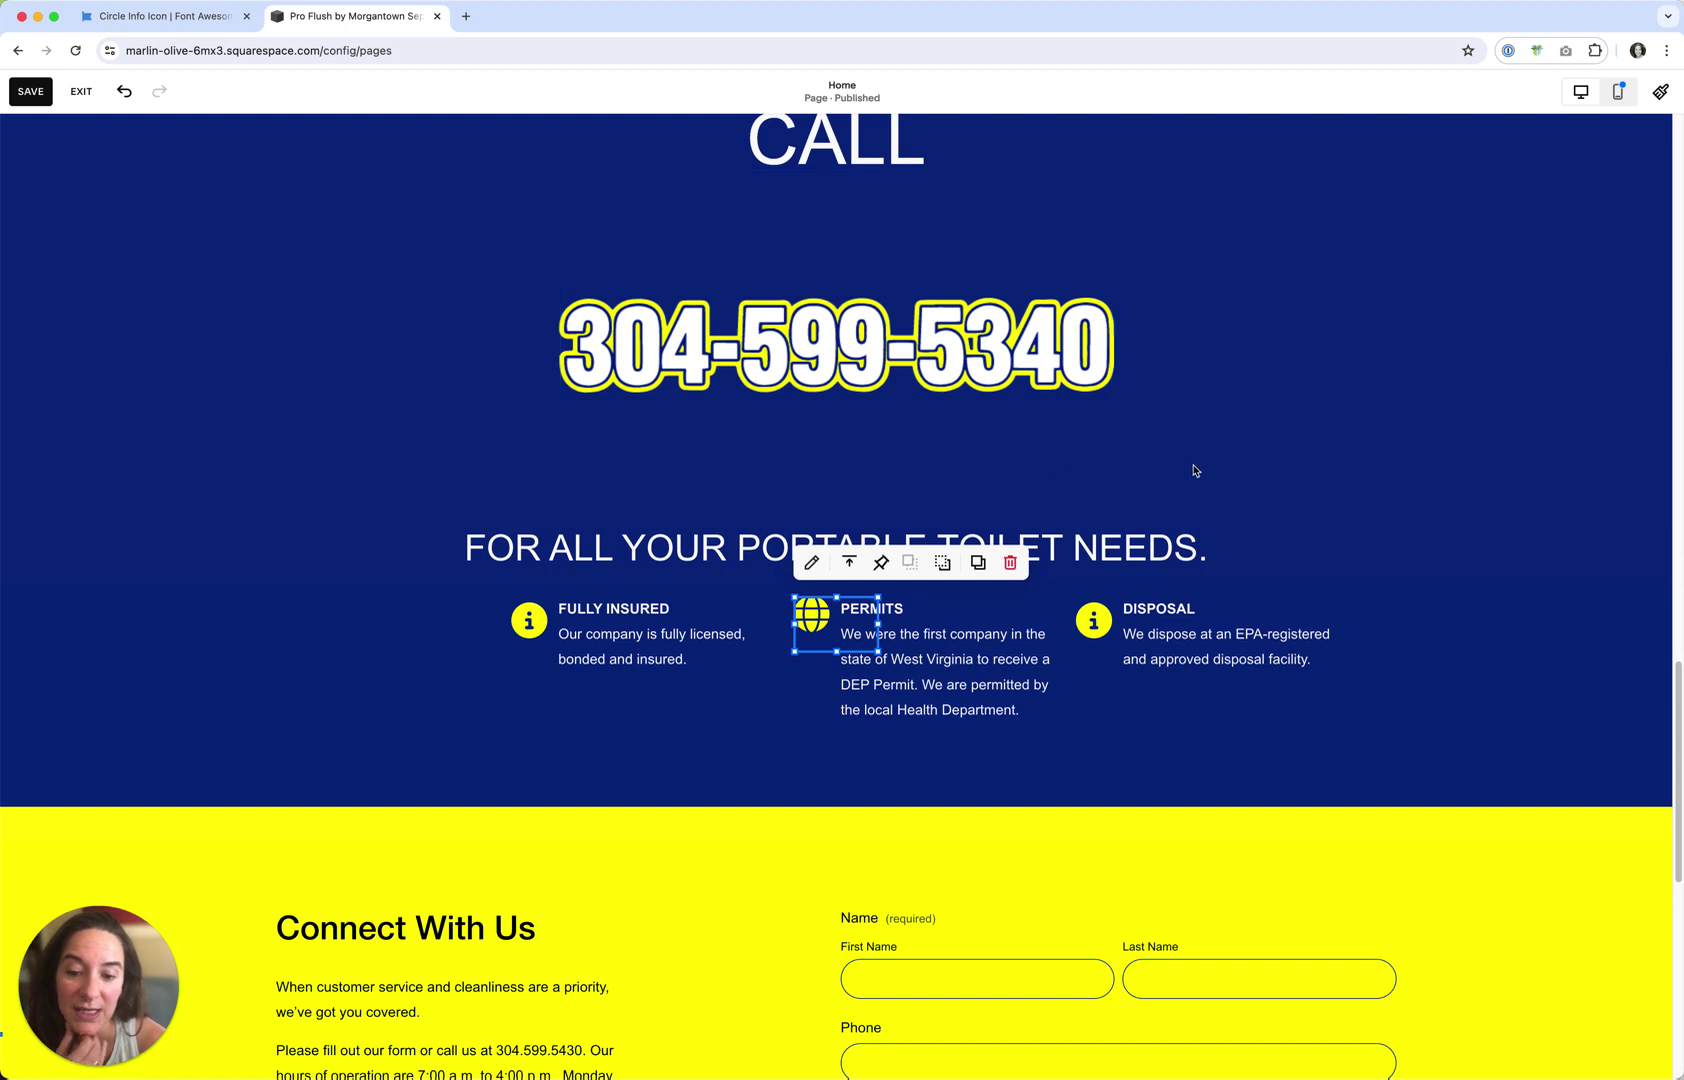
pyautogui.click(1229, 462)
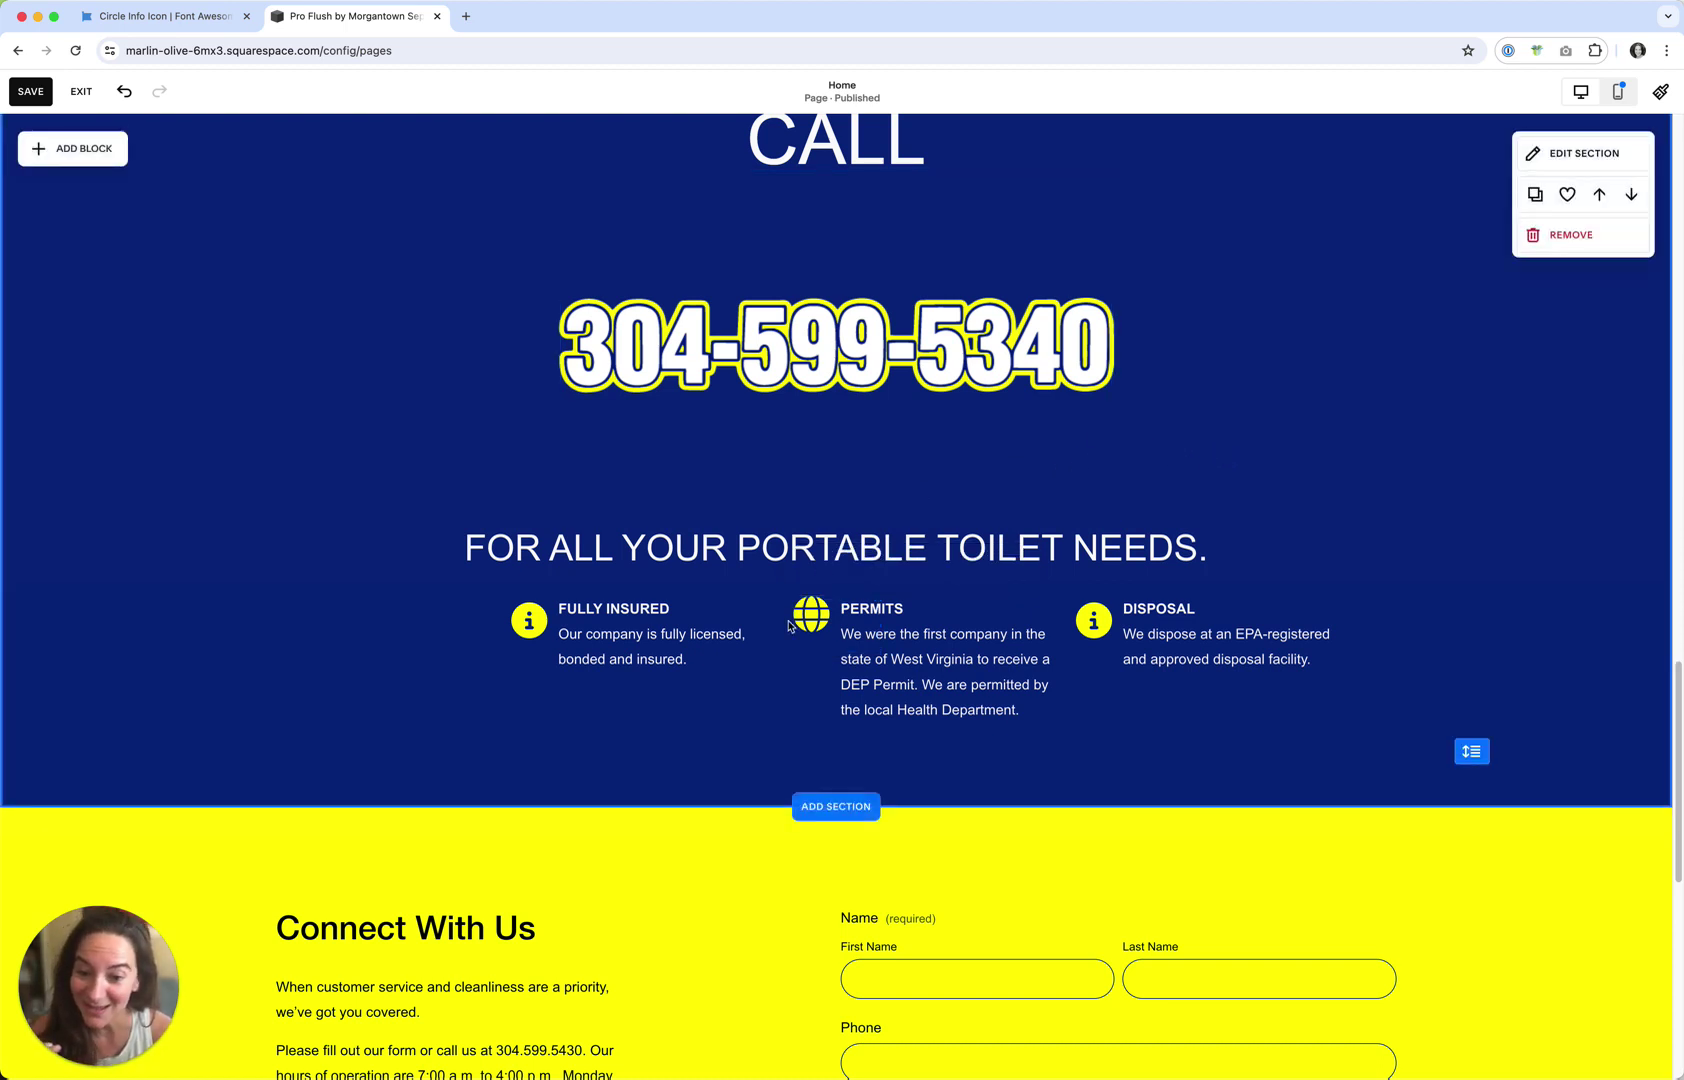
# Remove the info icon beside DISPOSAL and place a copy of the Permits globe there
pyautogui.click(818, 615)
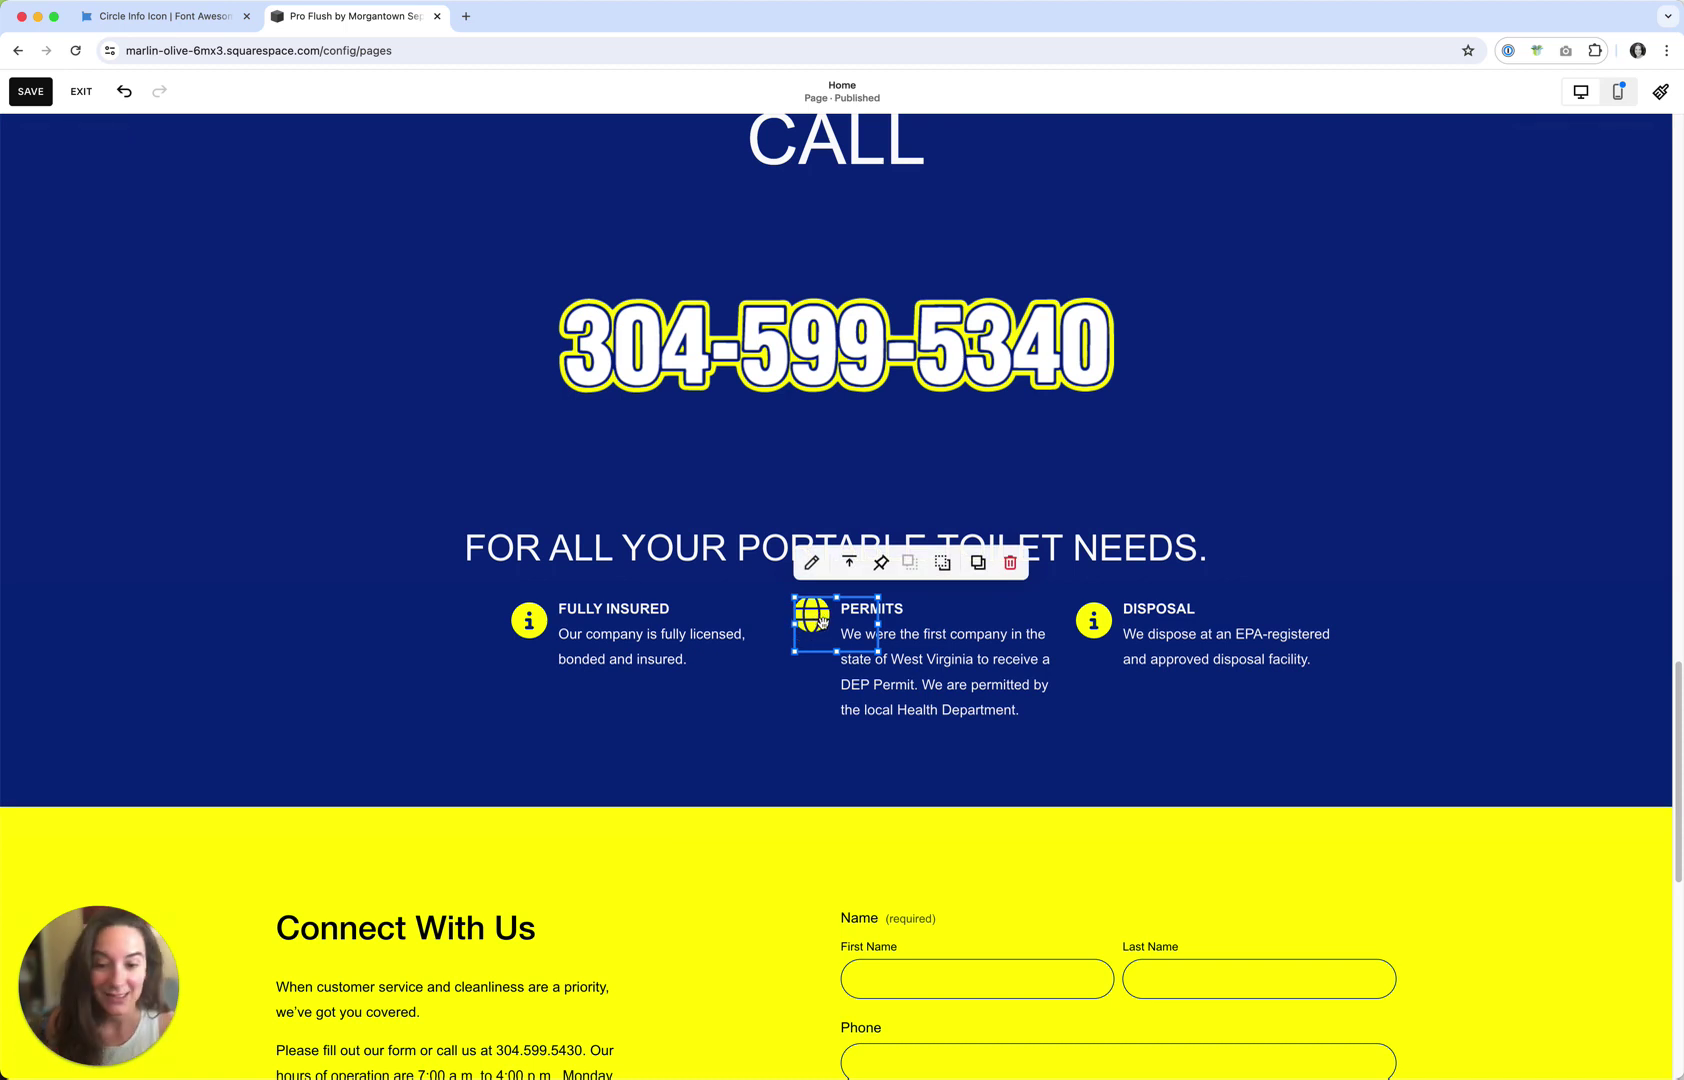
pyautogui.click(1093, 620)
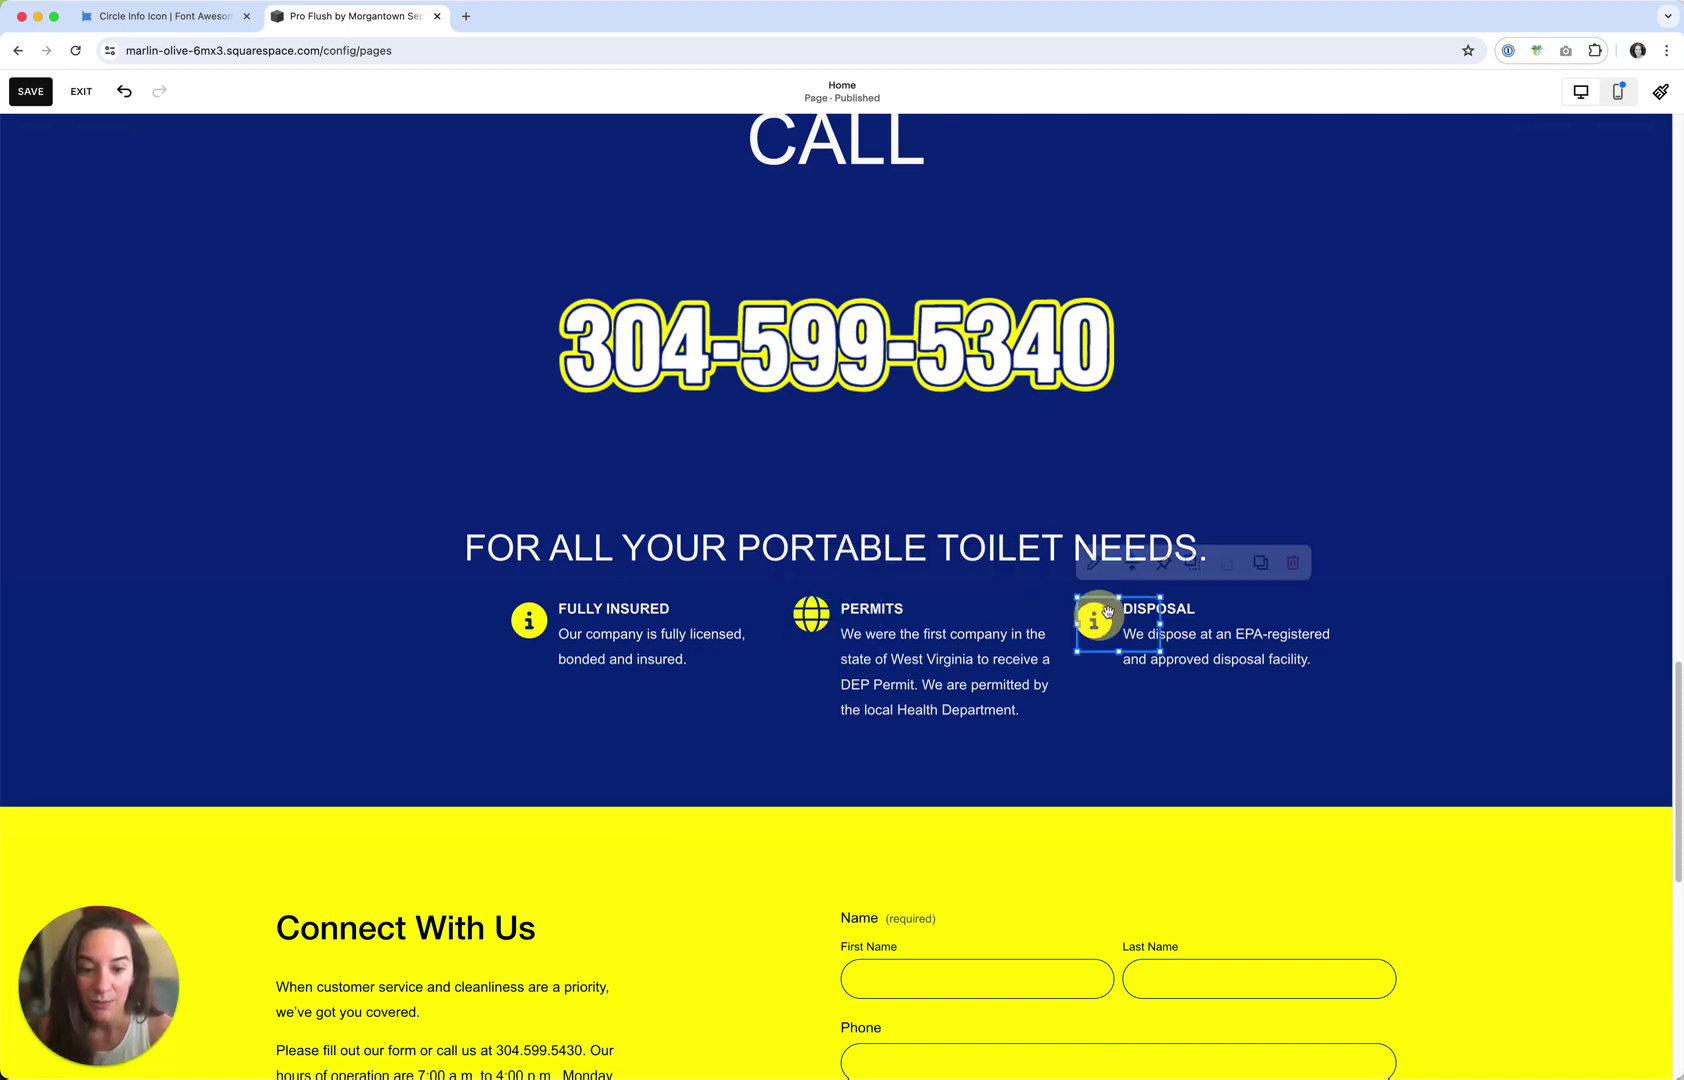
pyautogui.press('Escape')
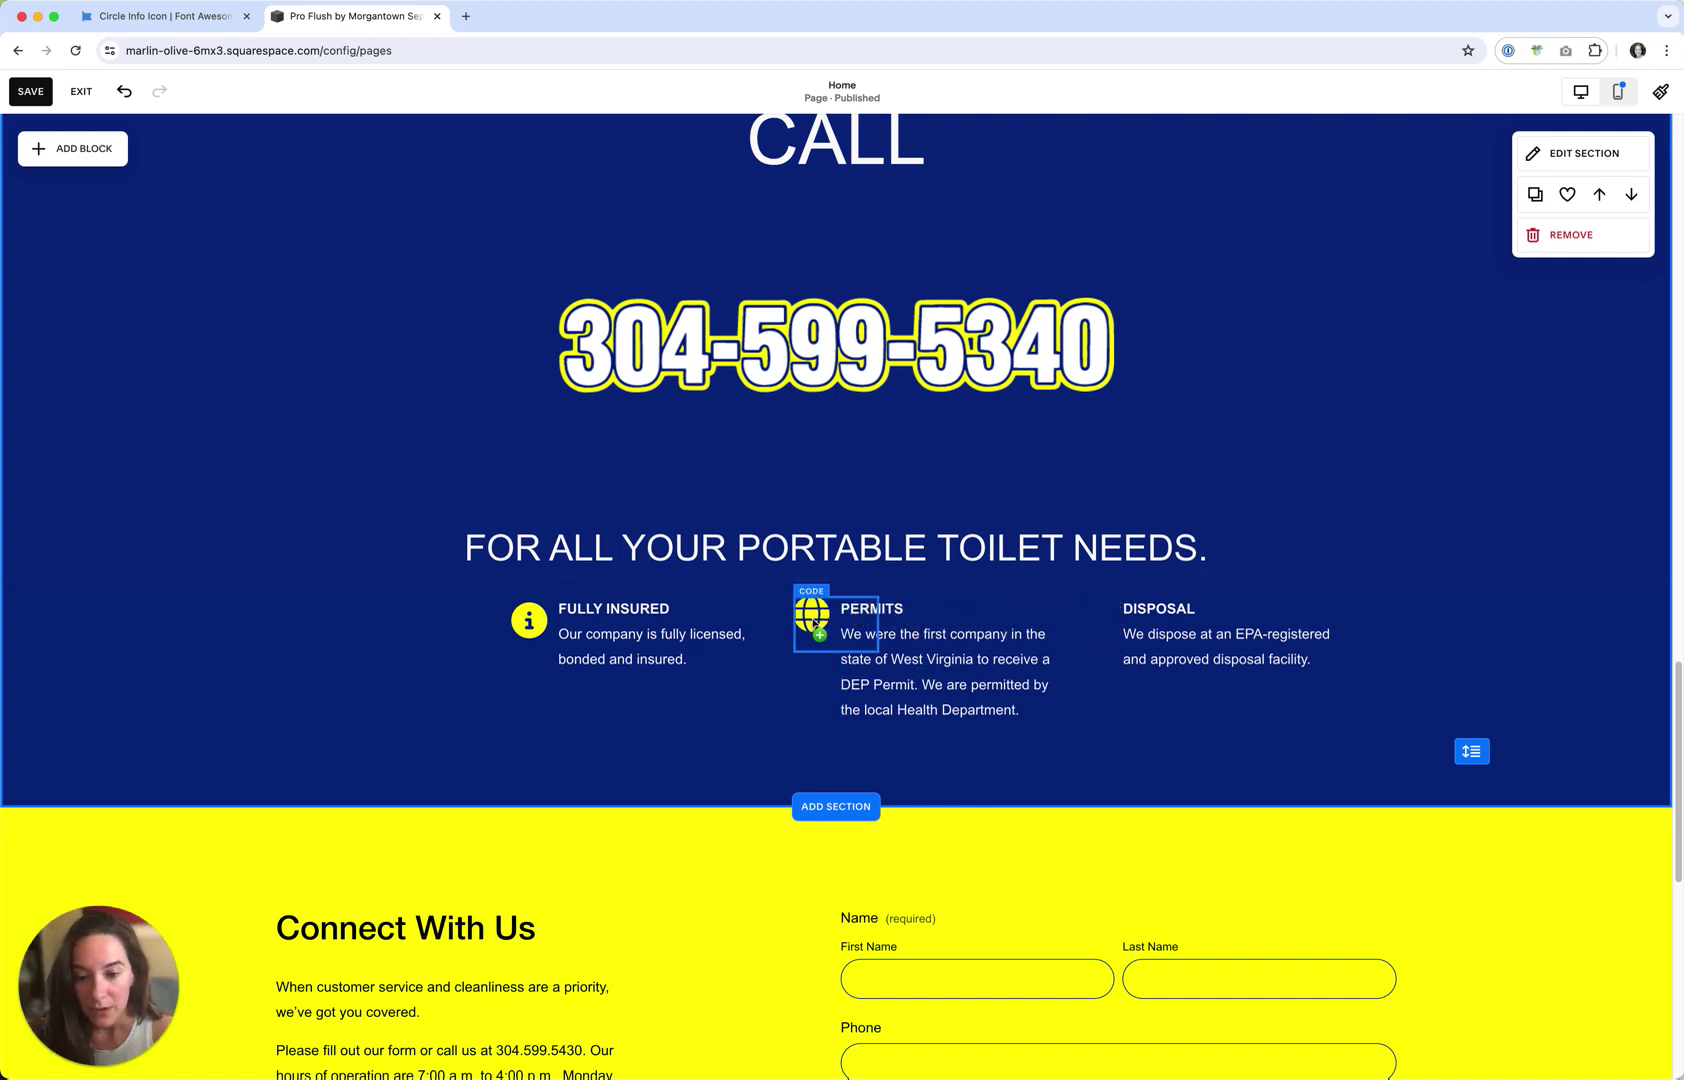
pyautogui.moveTo(815, 618); pyautogui.dragTo(1108, 628)
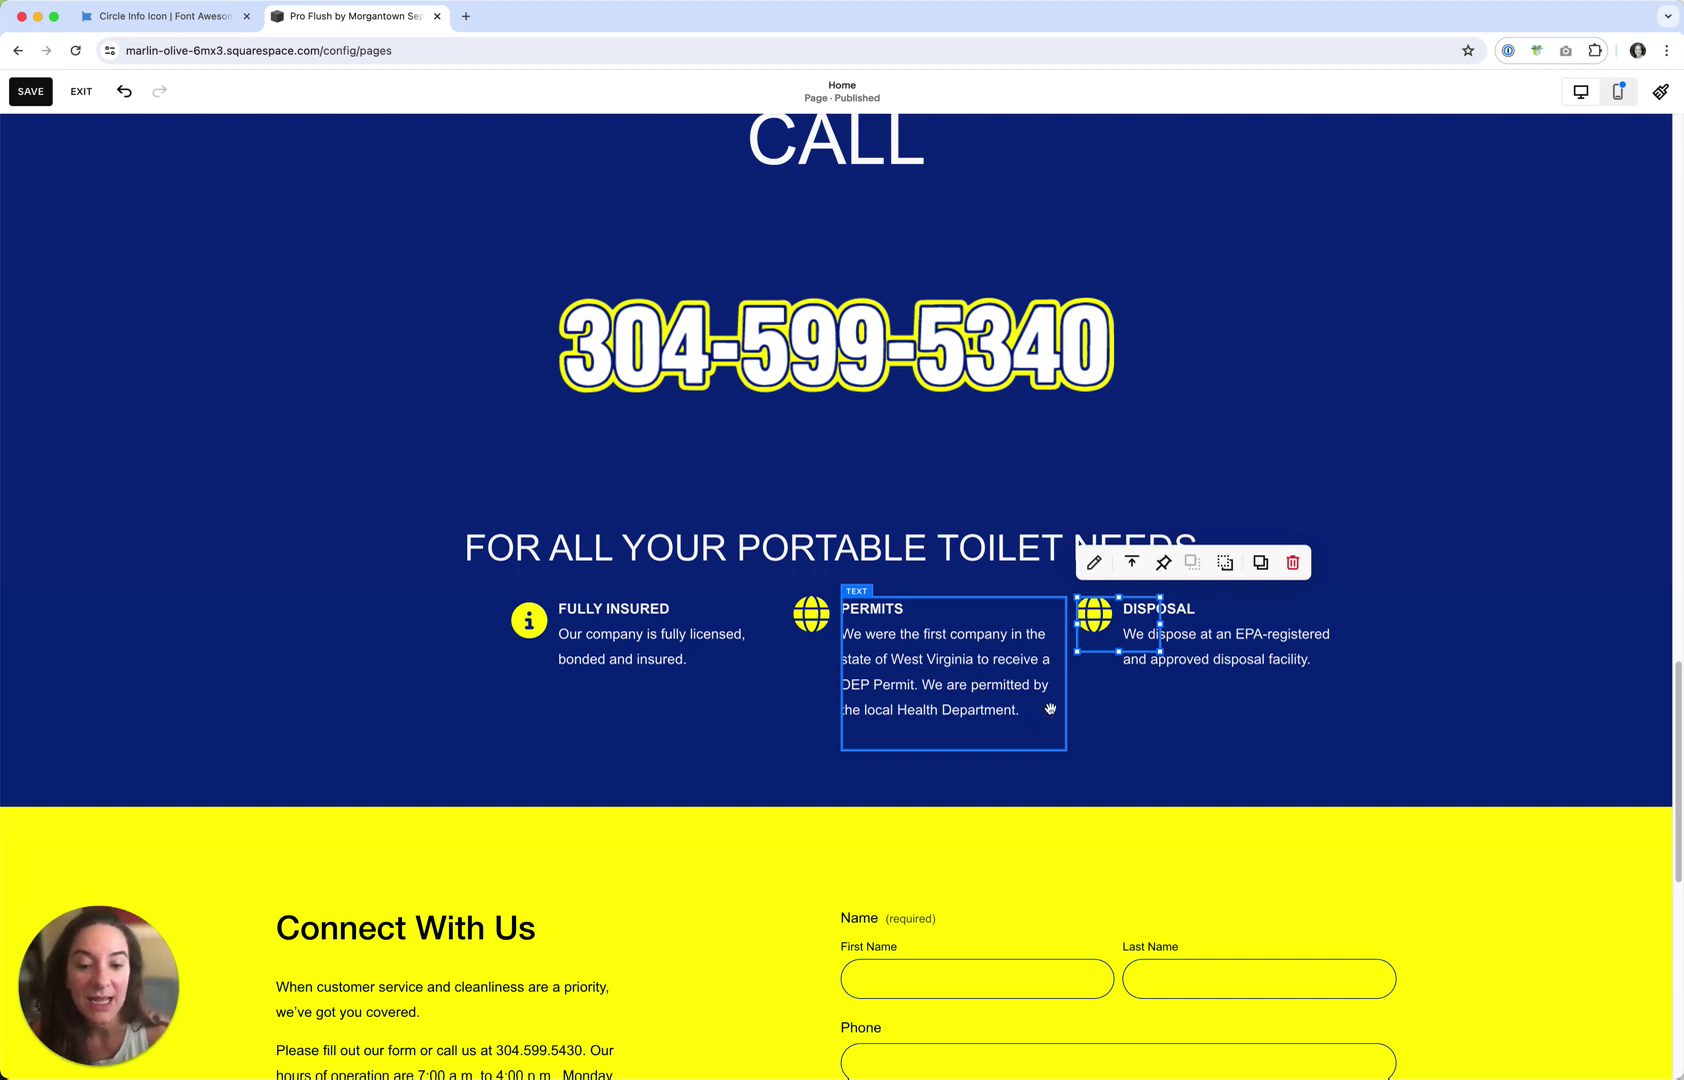
pyautogui.click(1391, 599)
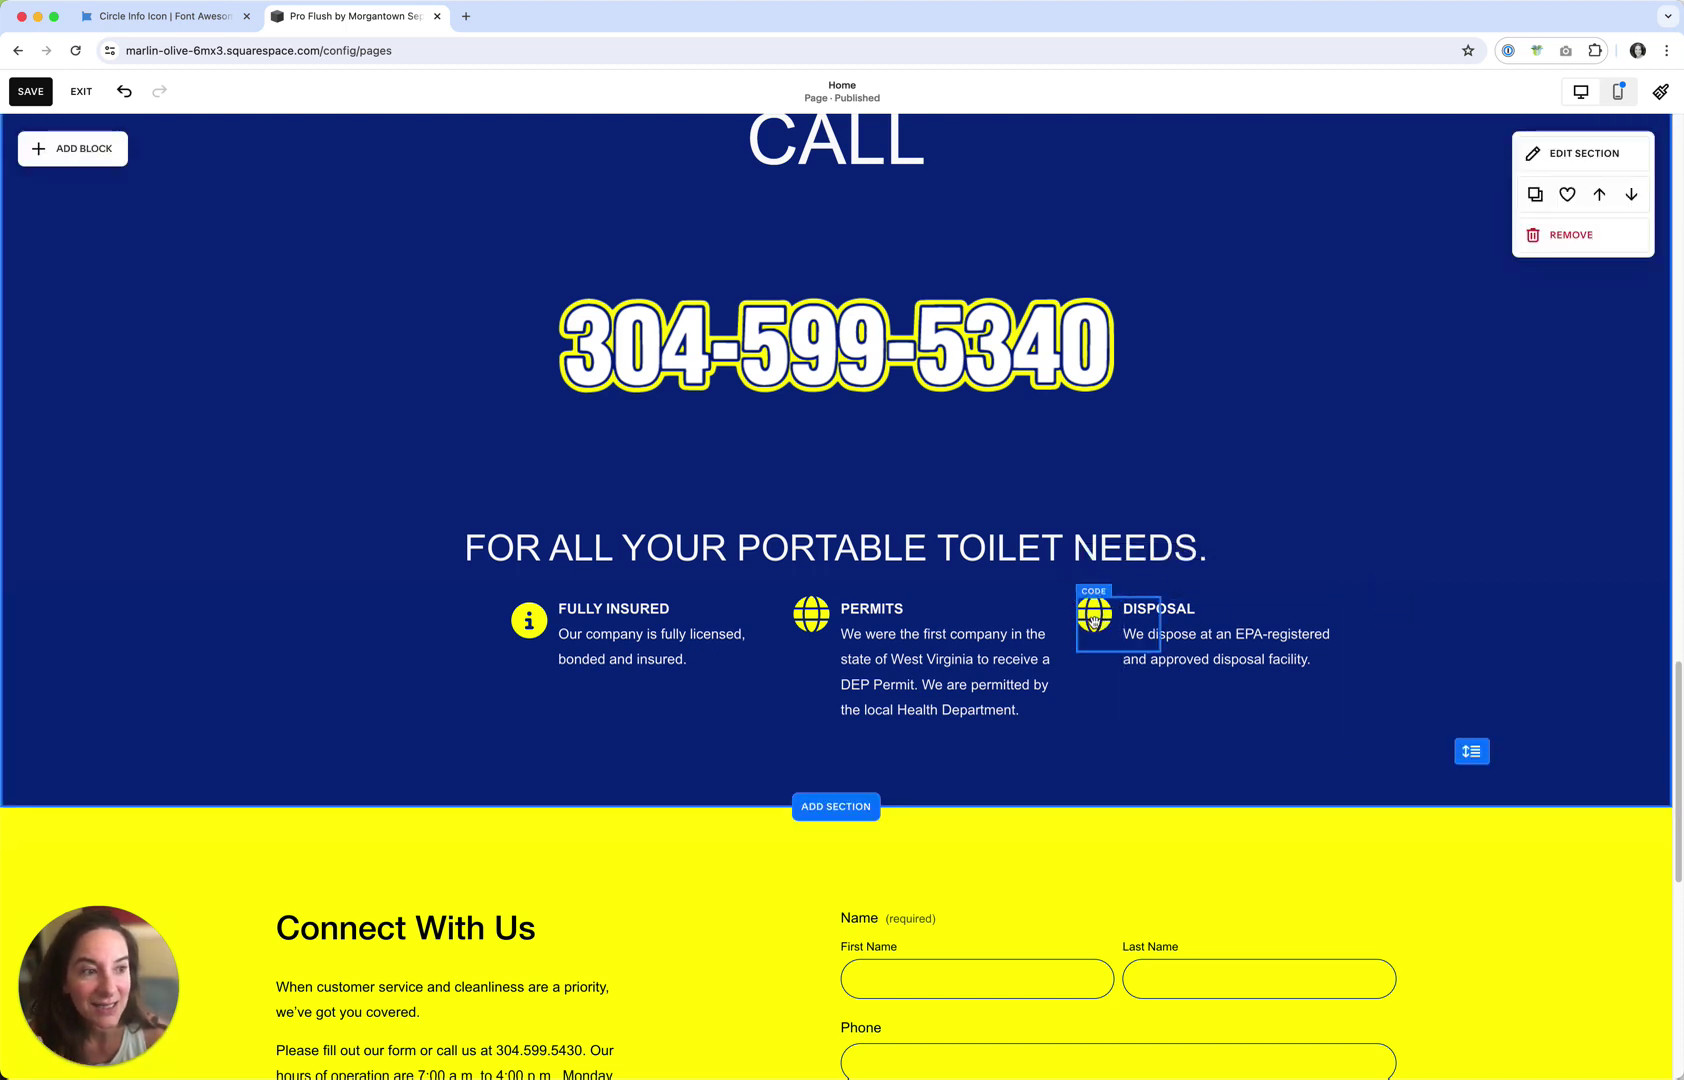